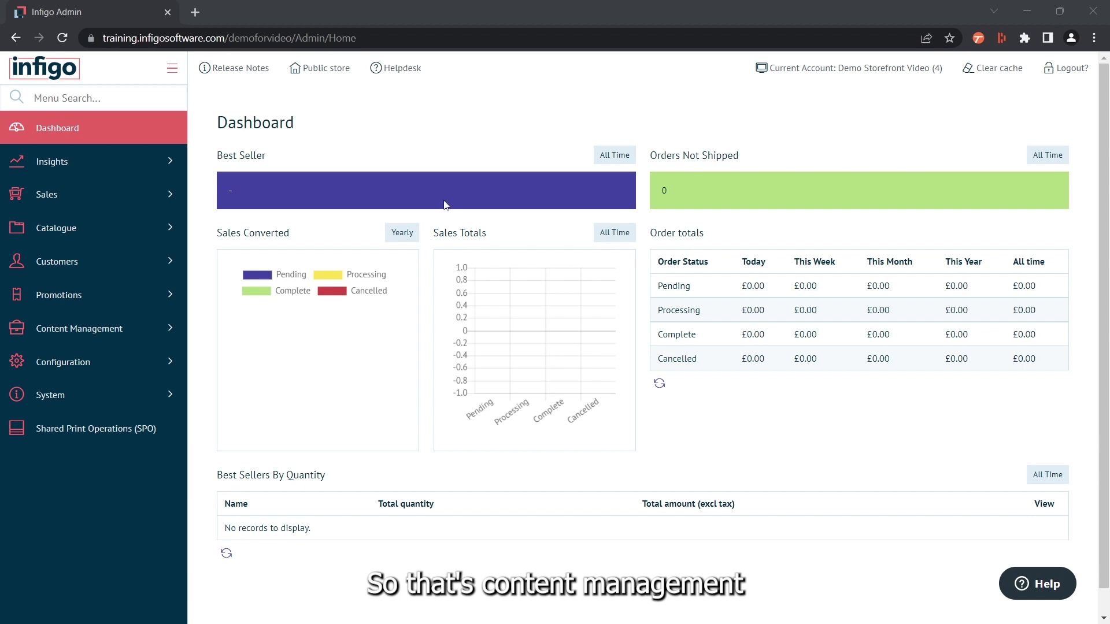
# Open the CSS Override page under Content Management and review its Uploaded Resources section and Default variant
pyautogui.click(116, 340)
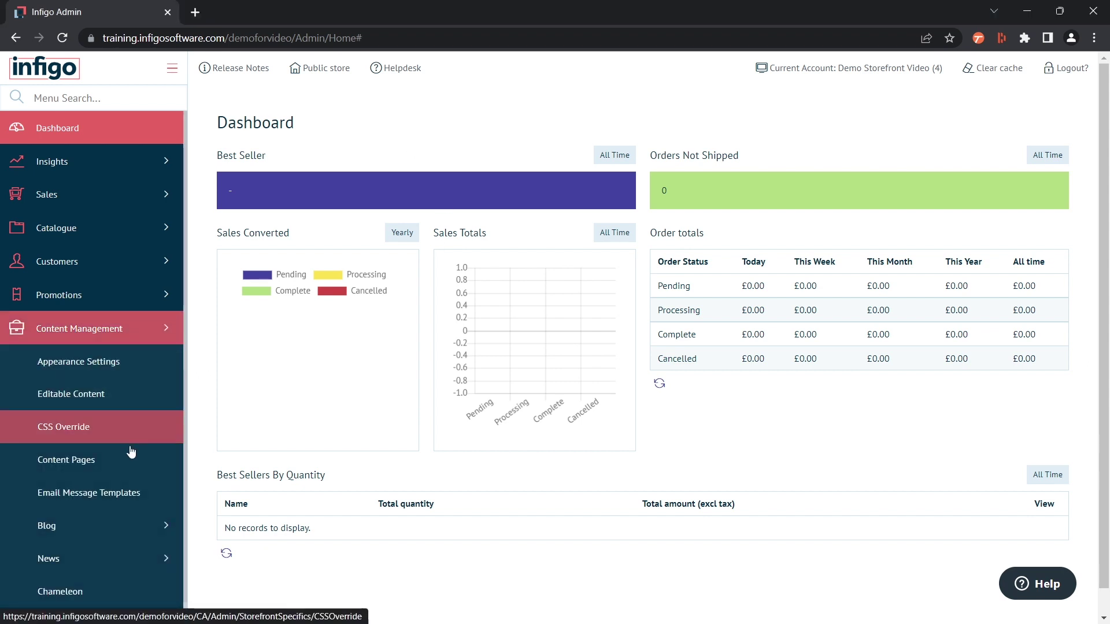
pyautogui.click(84, 435)
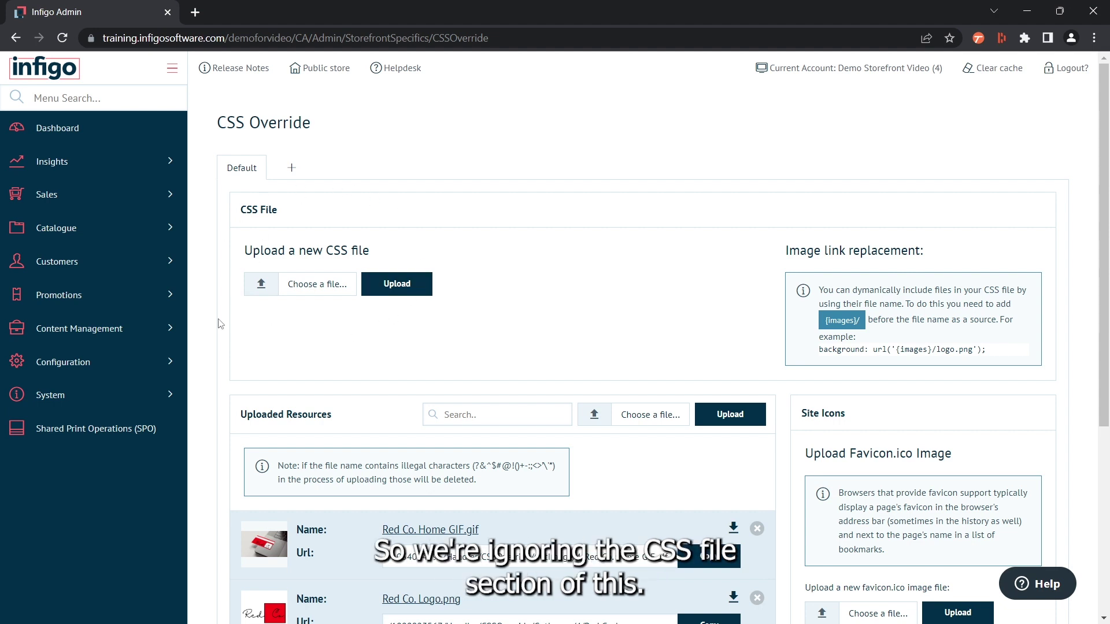
pyautogui.scroll(-3, 417, 324)
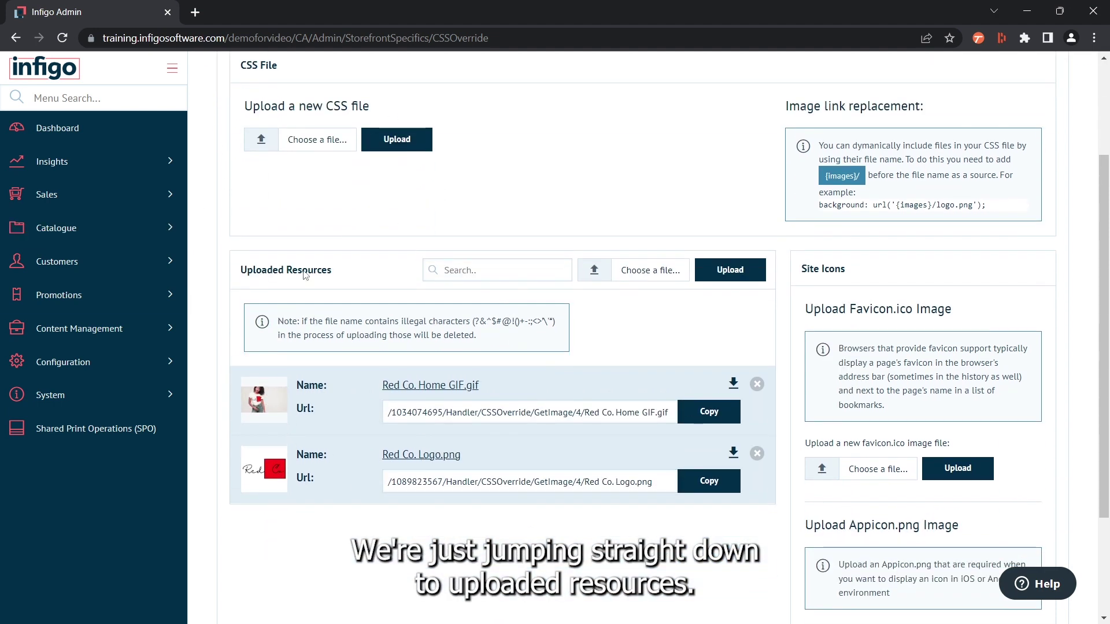
pyautogui.scroll(3, 403, 363)
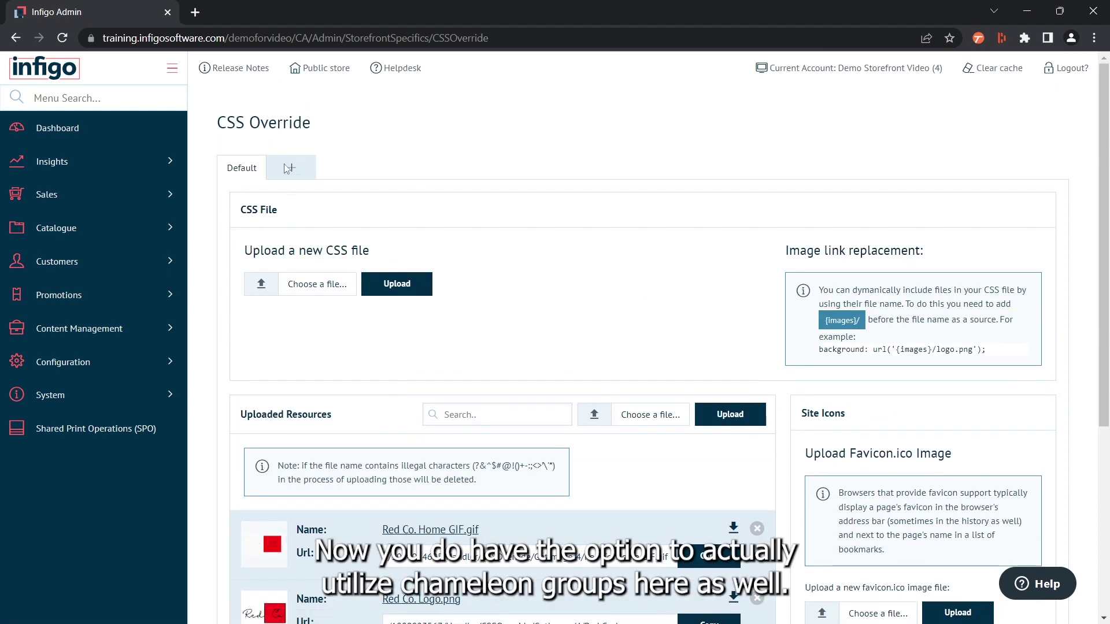
pyautogui.scroll(-2, 286, 170)
pyautogui.scroll(-1, 286, 170)
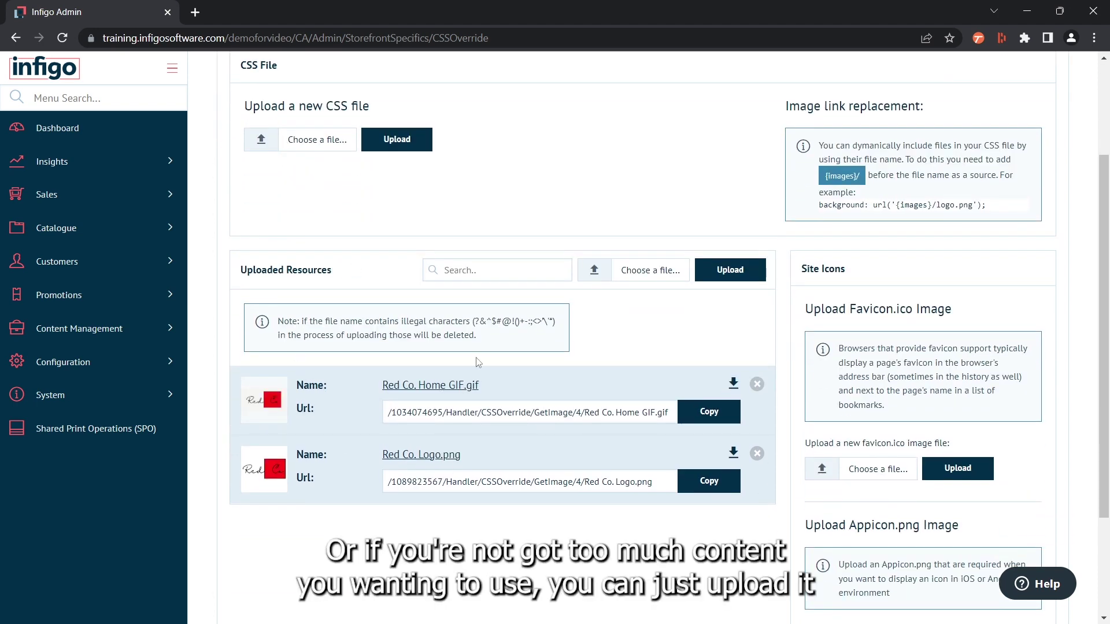
pyautogui.scroll(3, 406, 293)
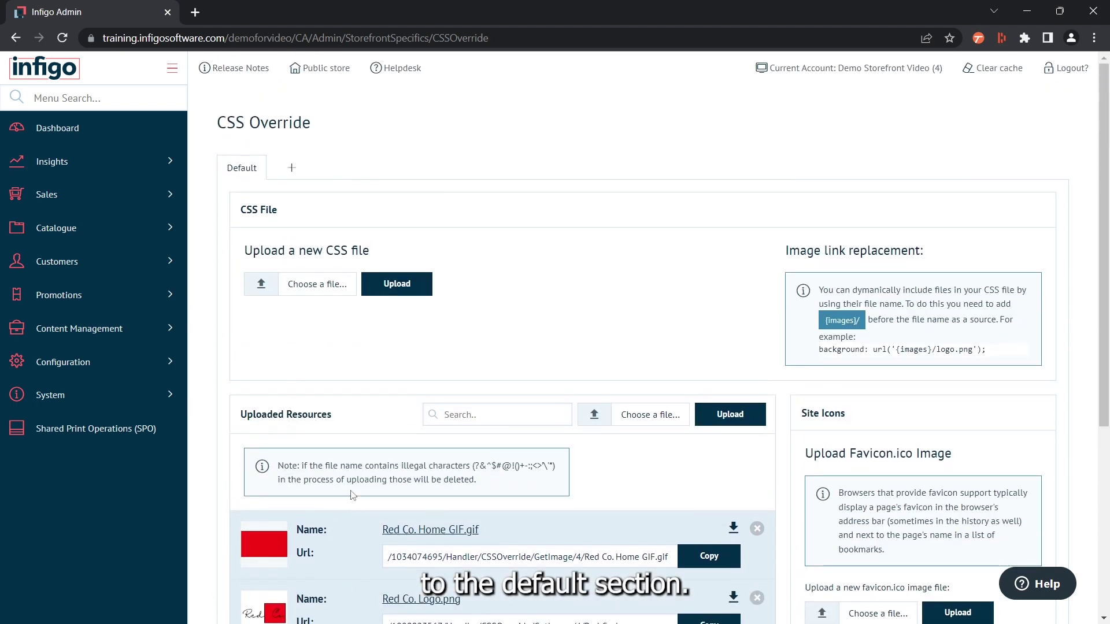
pyautogui.scroll(-1, 352, 496)
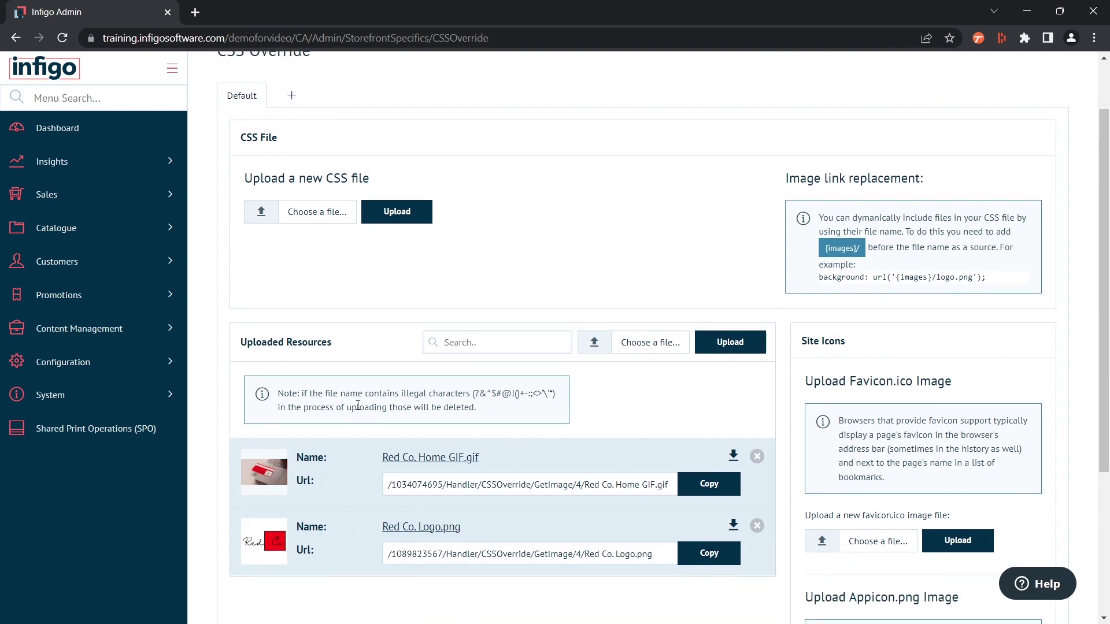
# Upload all seven Blue Co., Green Co., Red Co. and Colourful Inc. files from the BG_024 Supporting material folder to Uploaded Resources
pyautogui.click(596, 347)
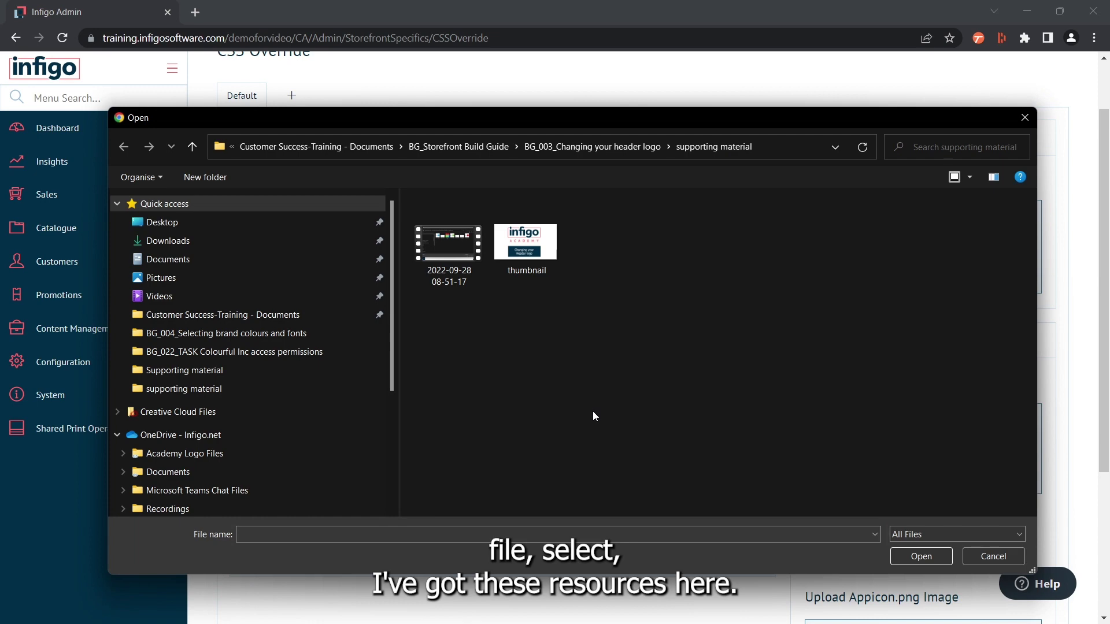
pyautogui.click(419, 154)
pyautogui.scroll(-5, 497, 465)
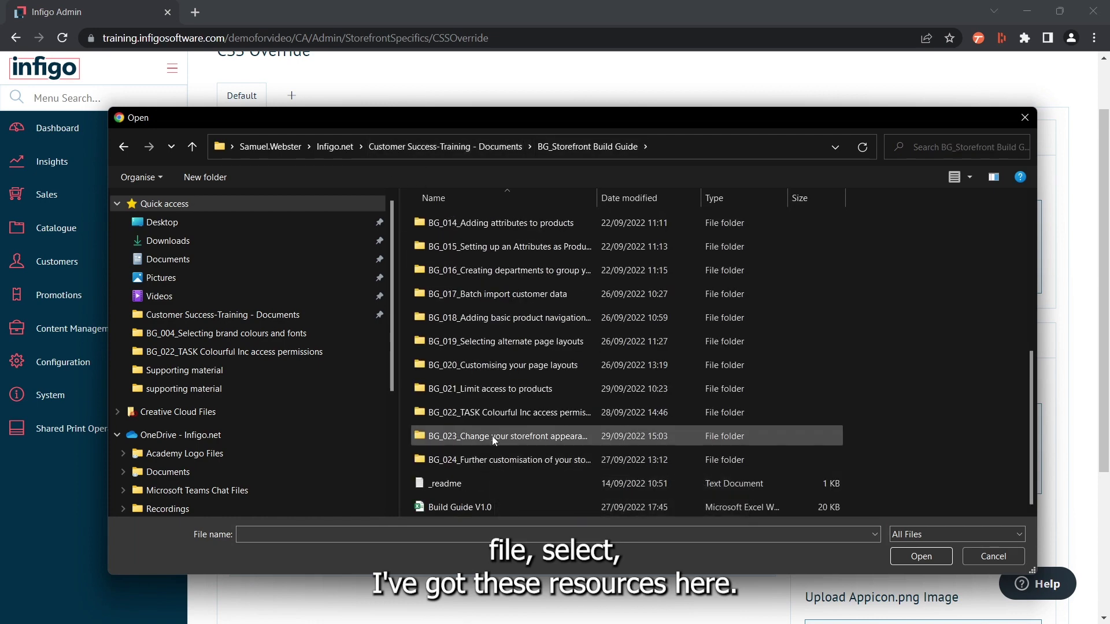
pyautogui.doubleClick(491, 464)
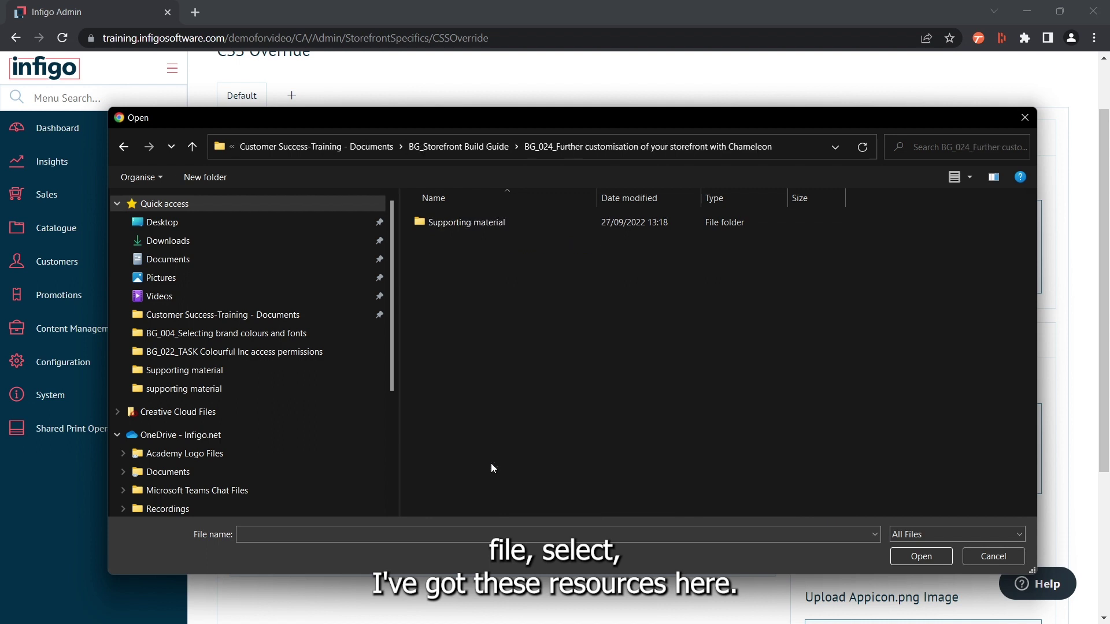
pyautogui.doubleClick(487, 224)
pyautogui.moveTo(452, 357); pyautogui.dragTo(902, 211)
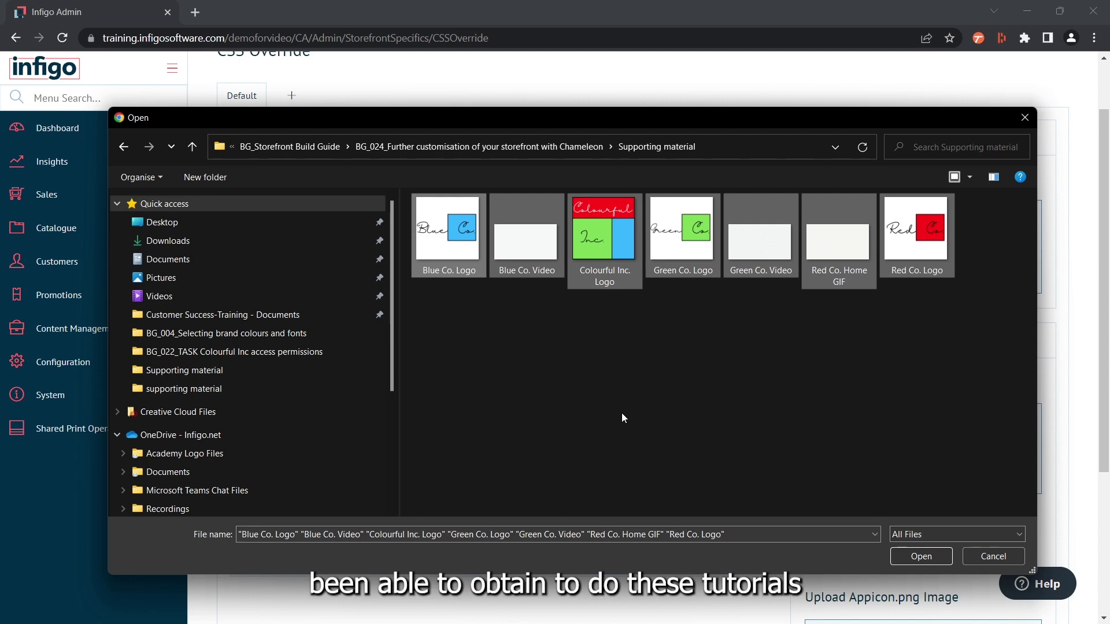
pyautogui.click(924, 559)
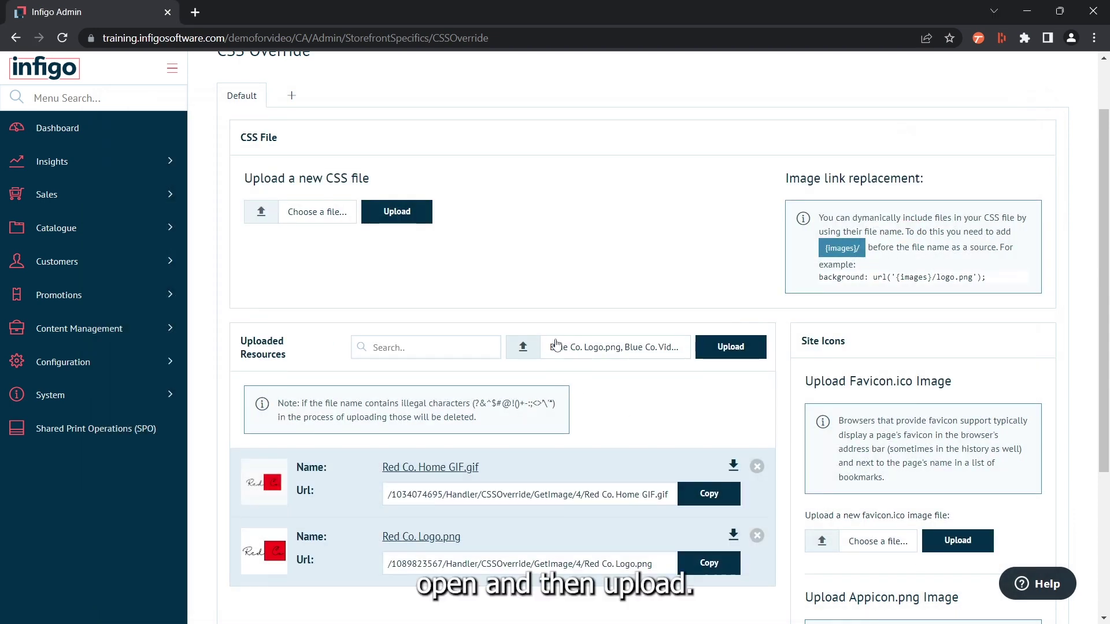
pyautogui.click(726, 351)
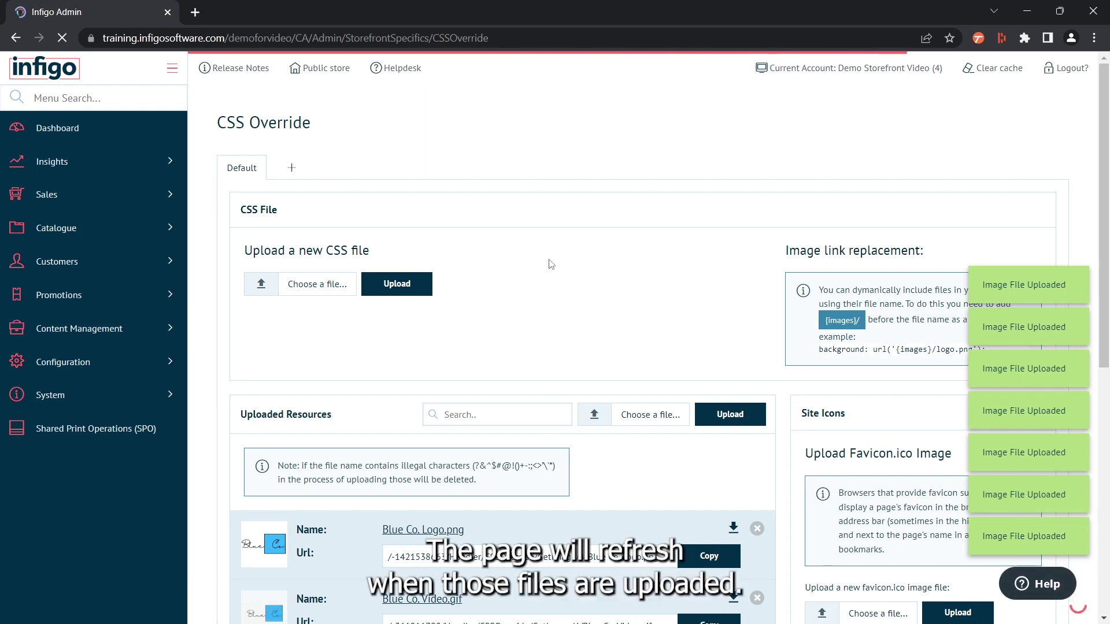
# Copy the URL of Colourful Inc. Logo.png from the uploaded resources
pyautogui.scroll(-3, 551, 264)
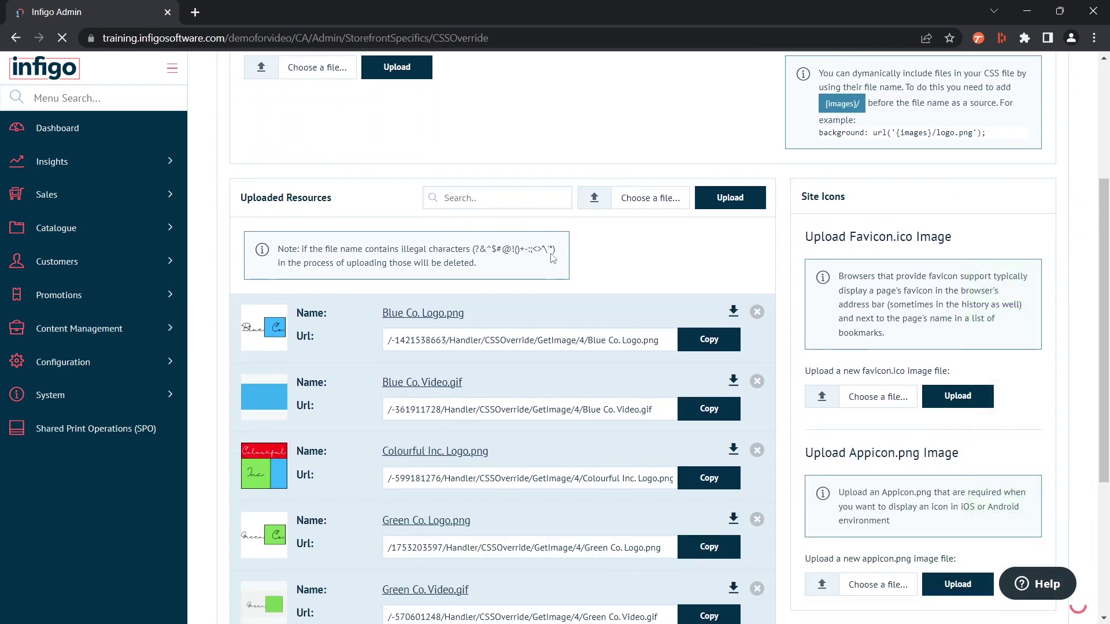
pyautogui.scroll(-2, 552, 257)
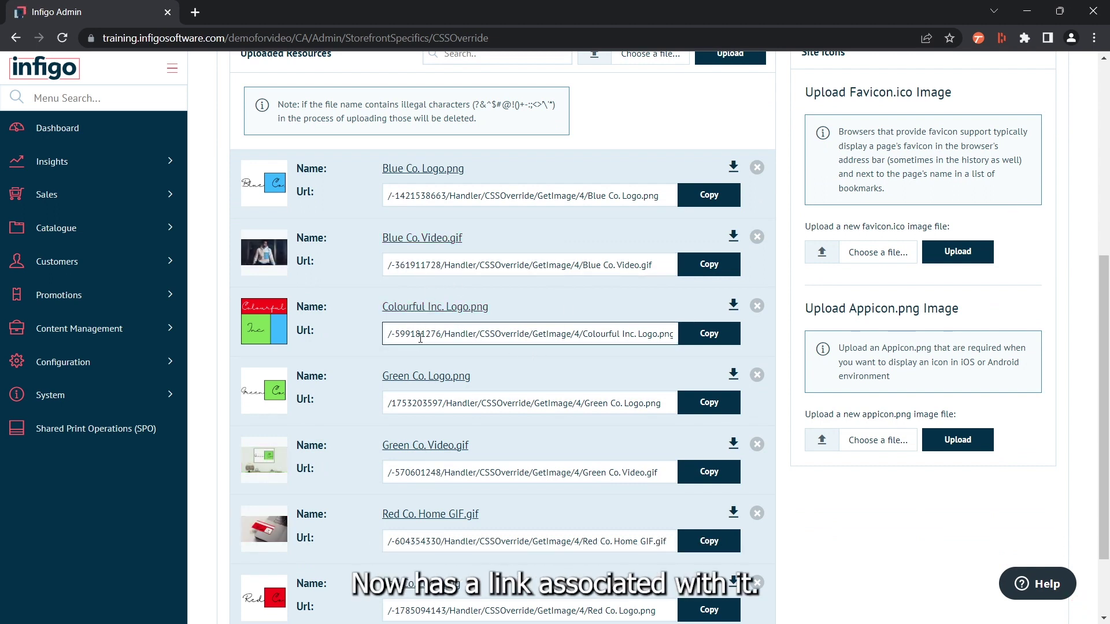
pyautogui.click(701, 344)
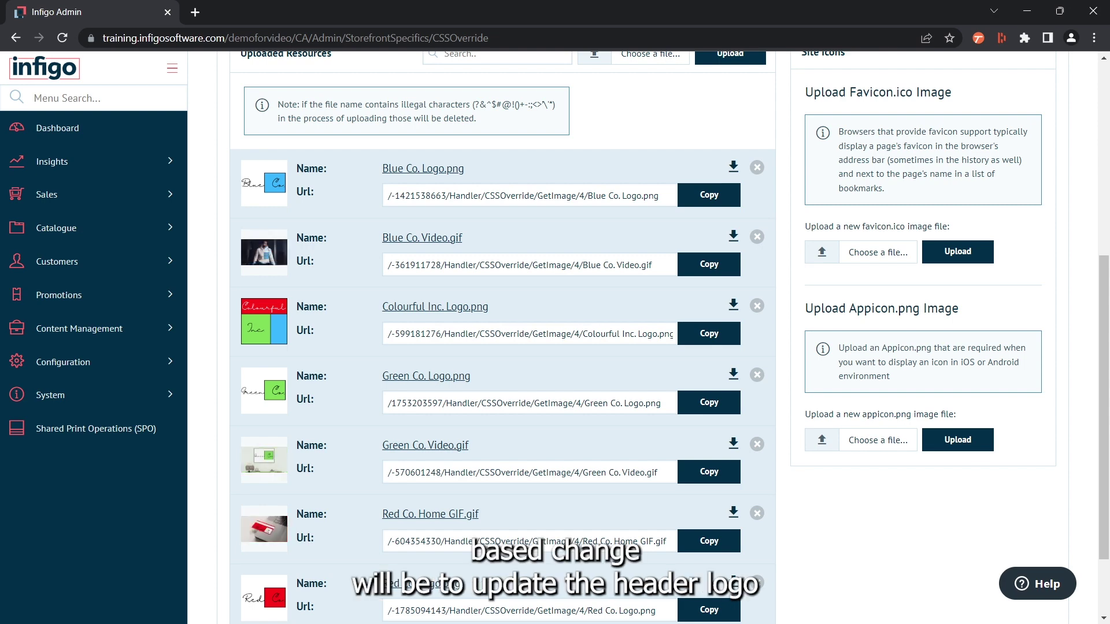
# View the header logo on the public storefront, and return to the admin site
pyautogui.scroll(6, 566, 369)
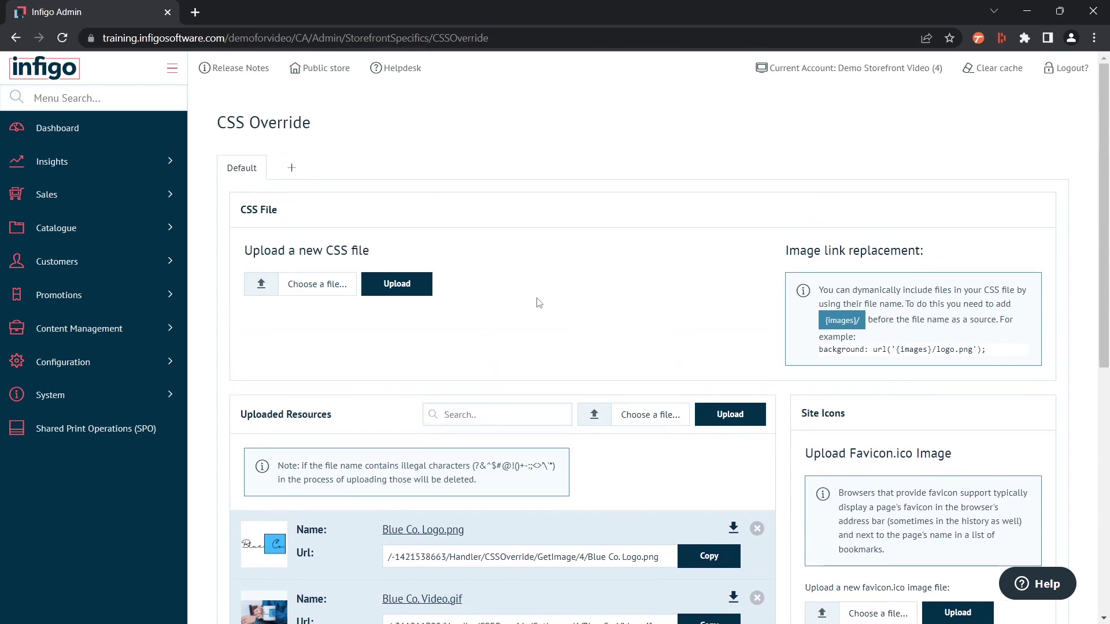
pyautogui.click(323, 71)
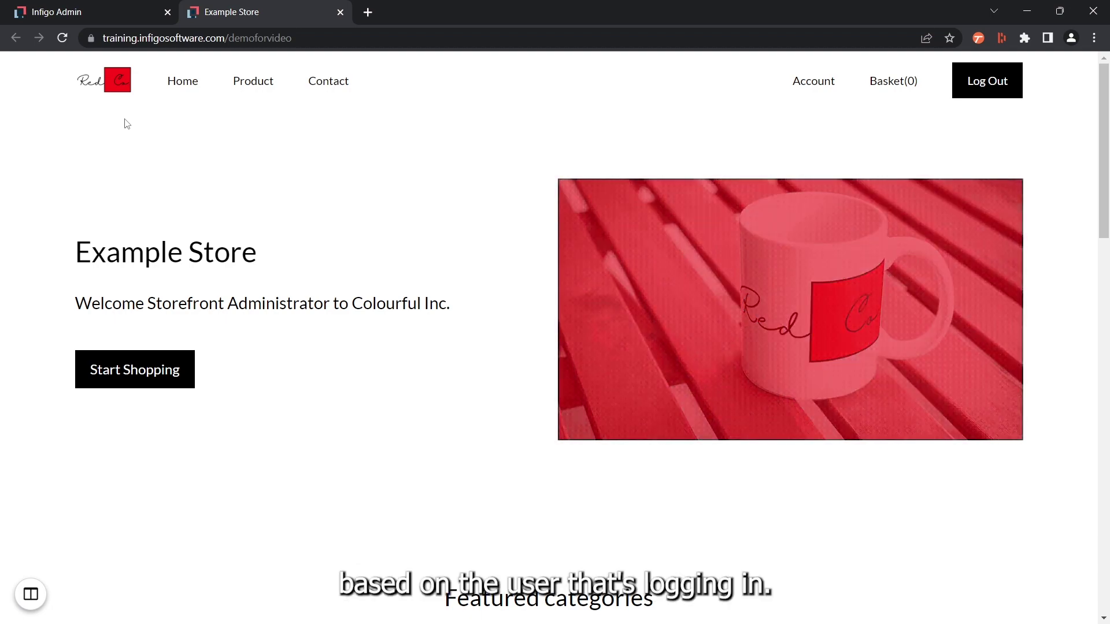
pyautogui.click(119, 9)
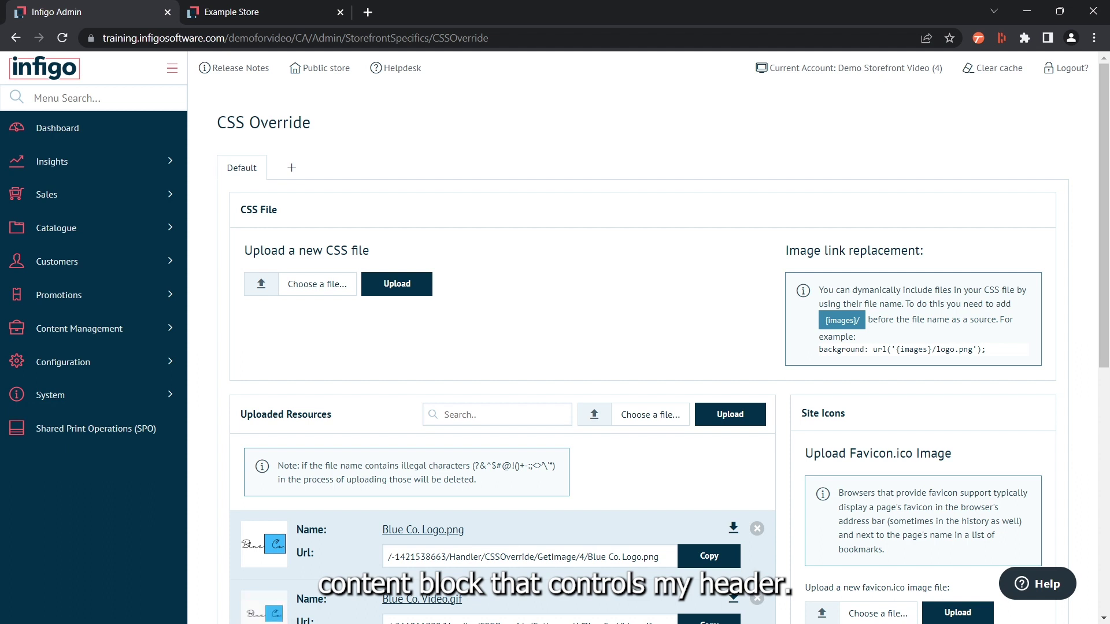
# Open the Header block from the General section of the system Editable Content for editing
pyautogui.click(144, 338)
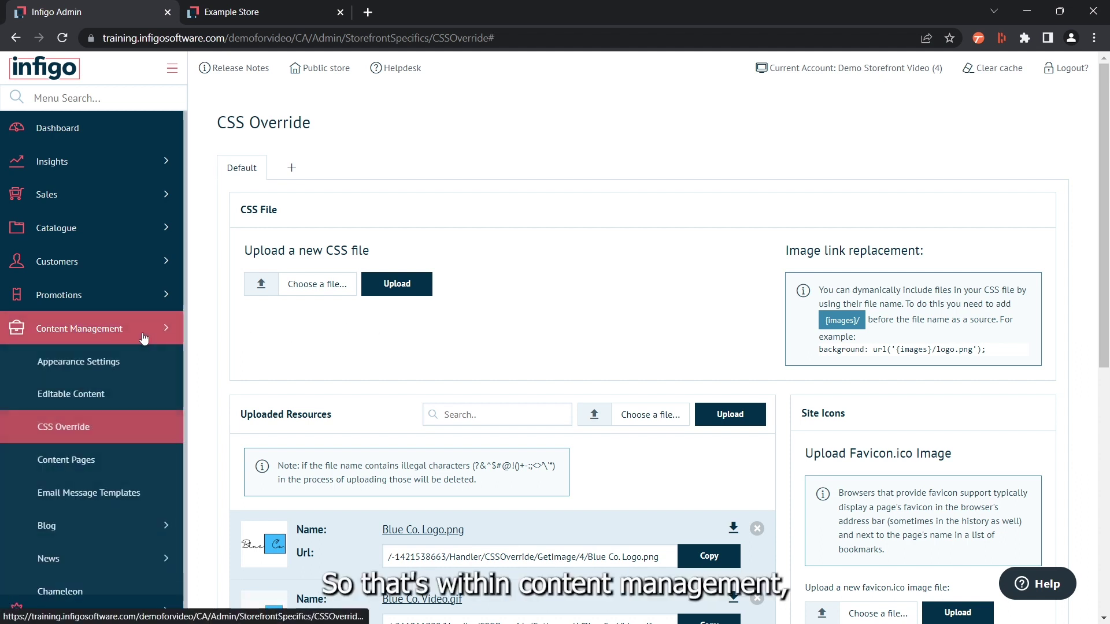
pyautogui.click(97, 392)
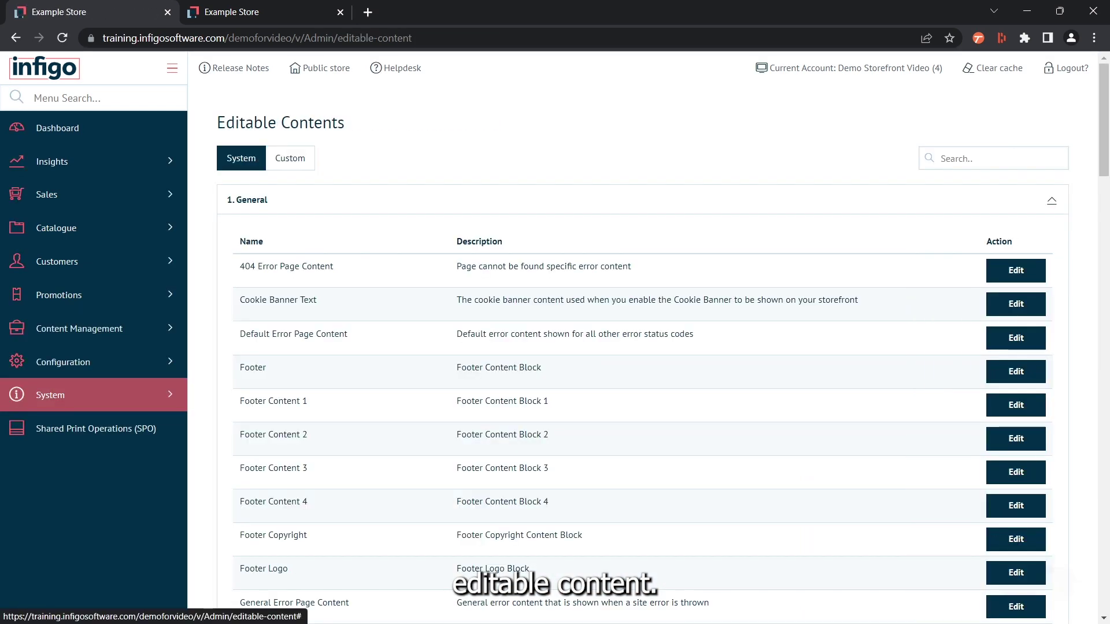
pyautogui.scroll(-1, 342, 379)
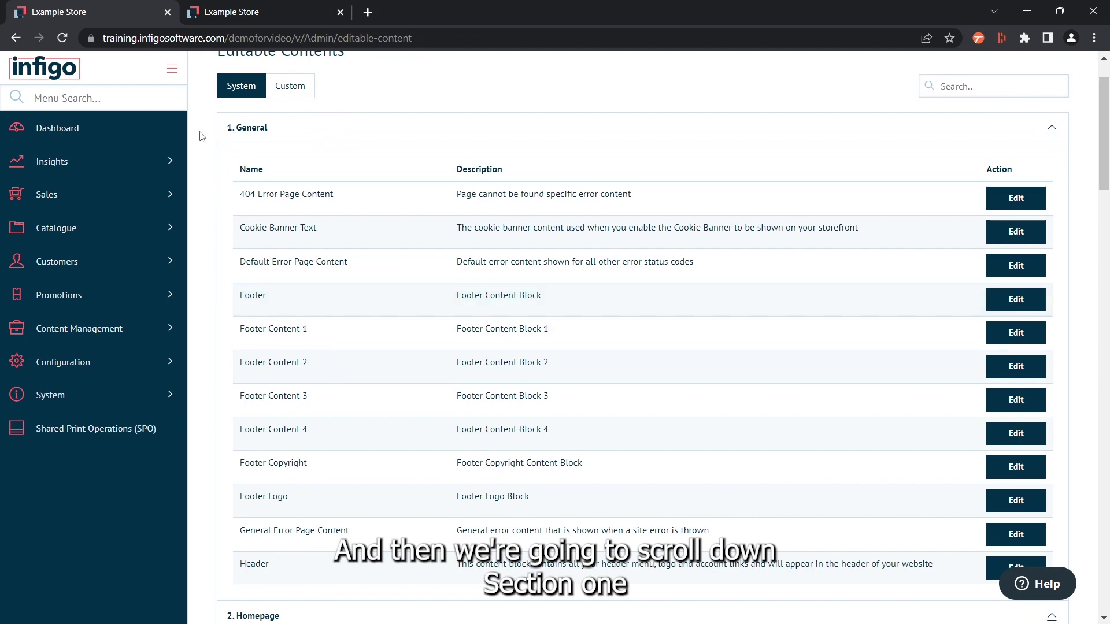
pyautogui.scroll(-1, 426, 369)
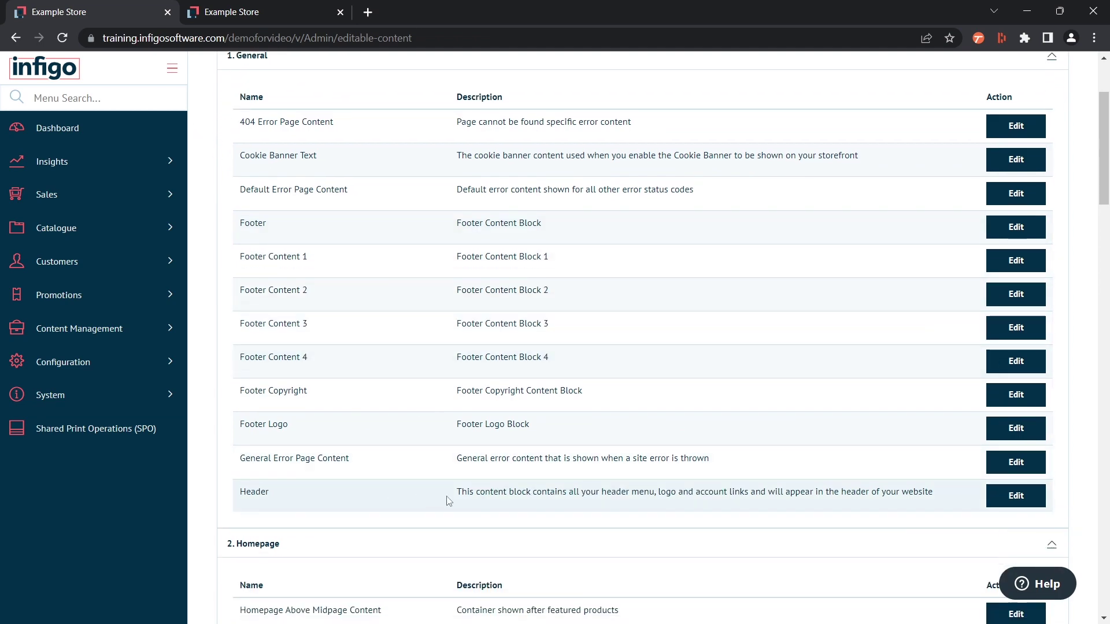
pyautogui.click(1017, 497)
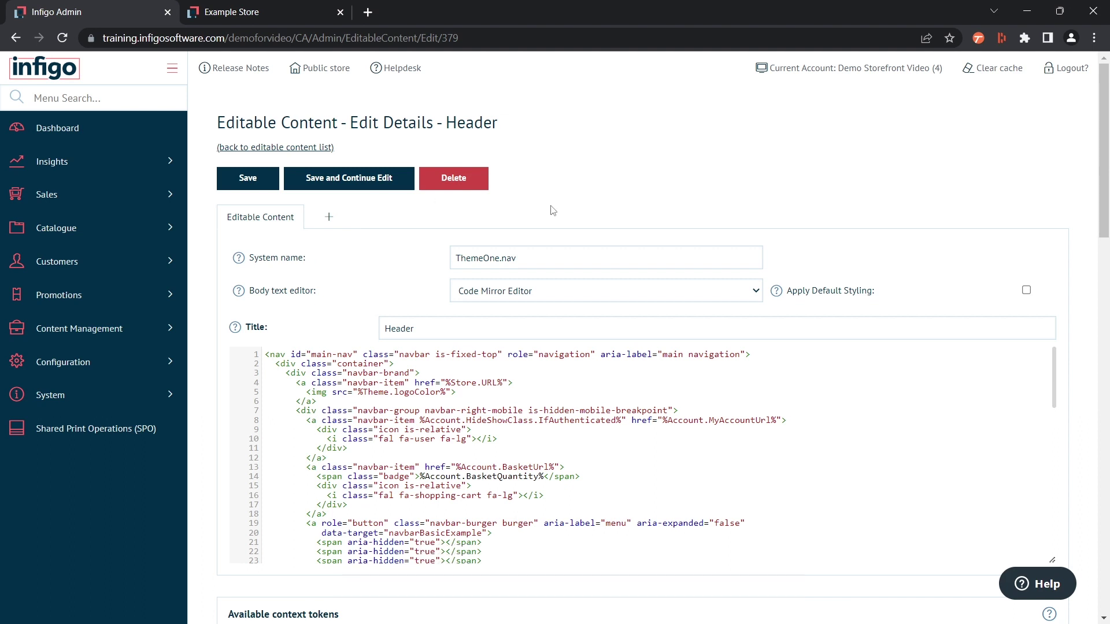
# Add header content variants for the RedCo, BlueCo and Green Co Chameleon Groups
pyautogui.click(320, 219)
pyautogui.click(556, 324)
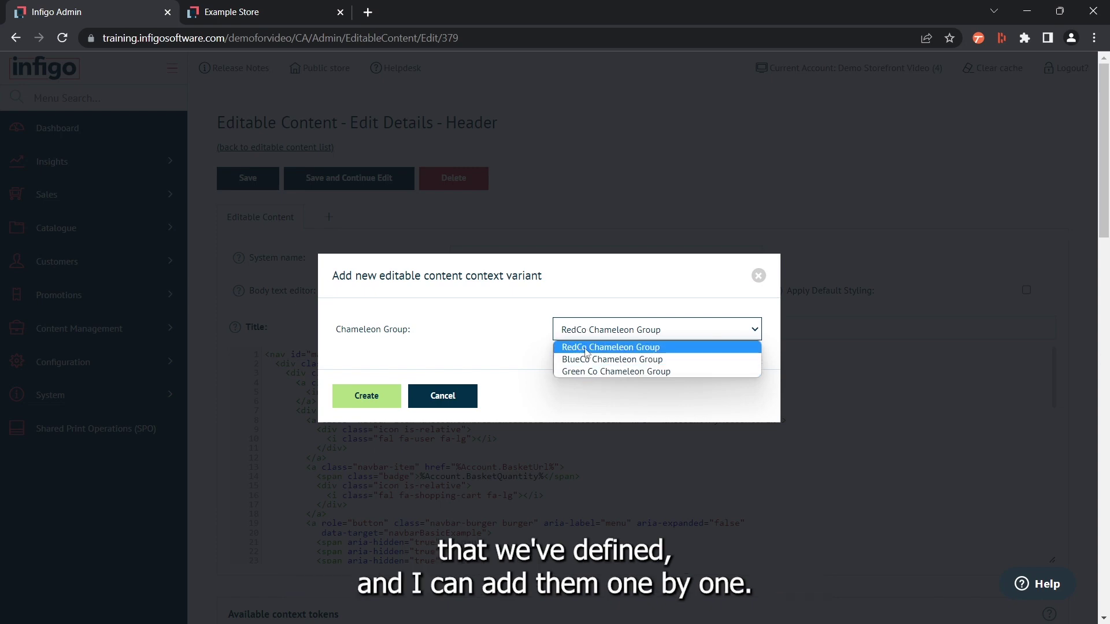
pyautogui.click(585, 347)
pyautogui.click(371, 398)
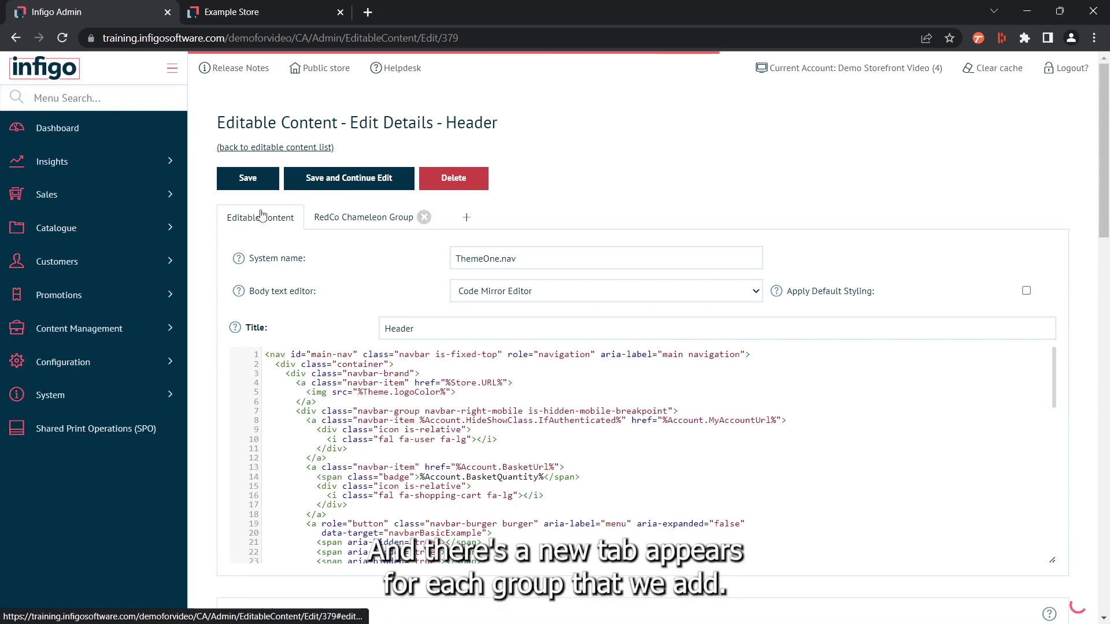
pyautogui.click(466, 217)
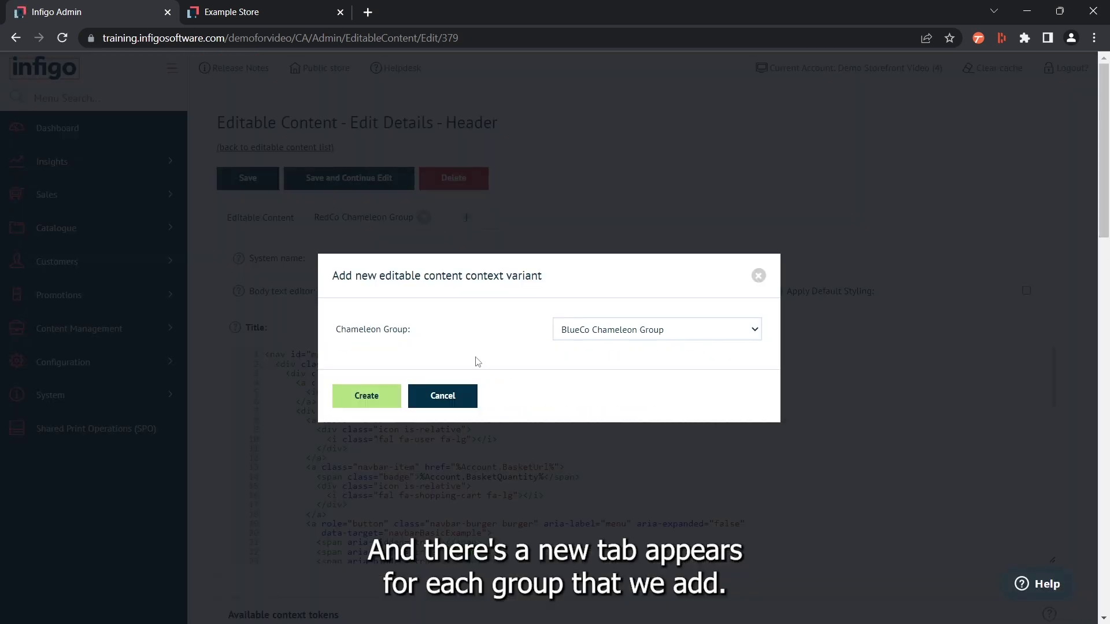
pyautogui.click(376, 408)
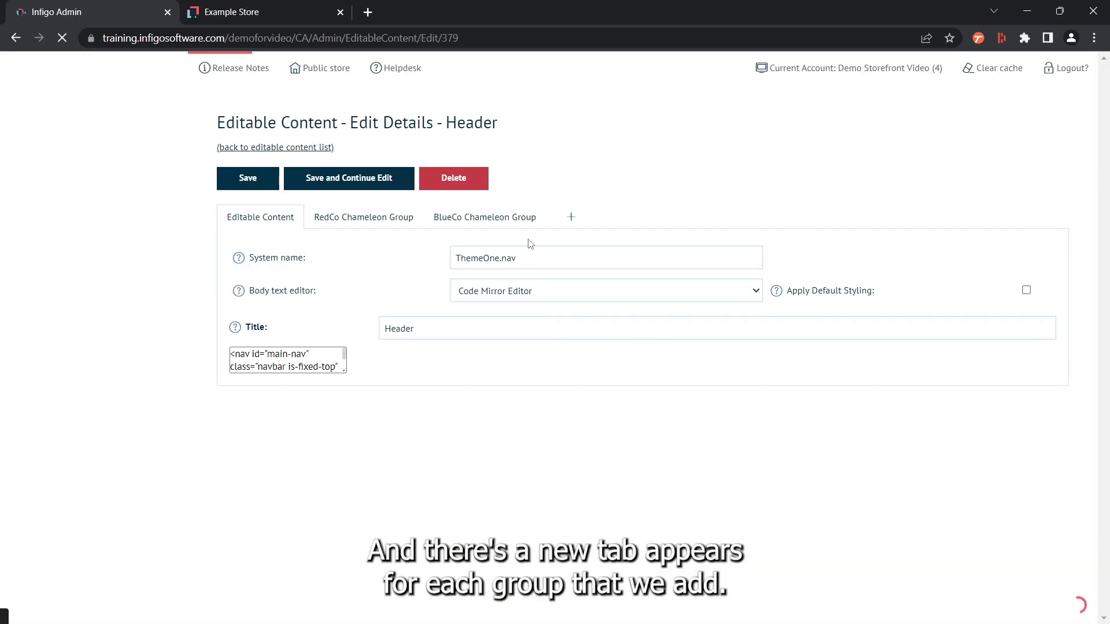
pyautogui.click(603, 219)
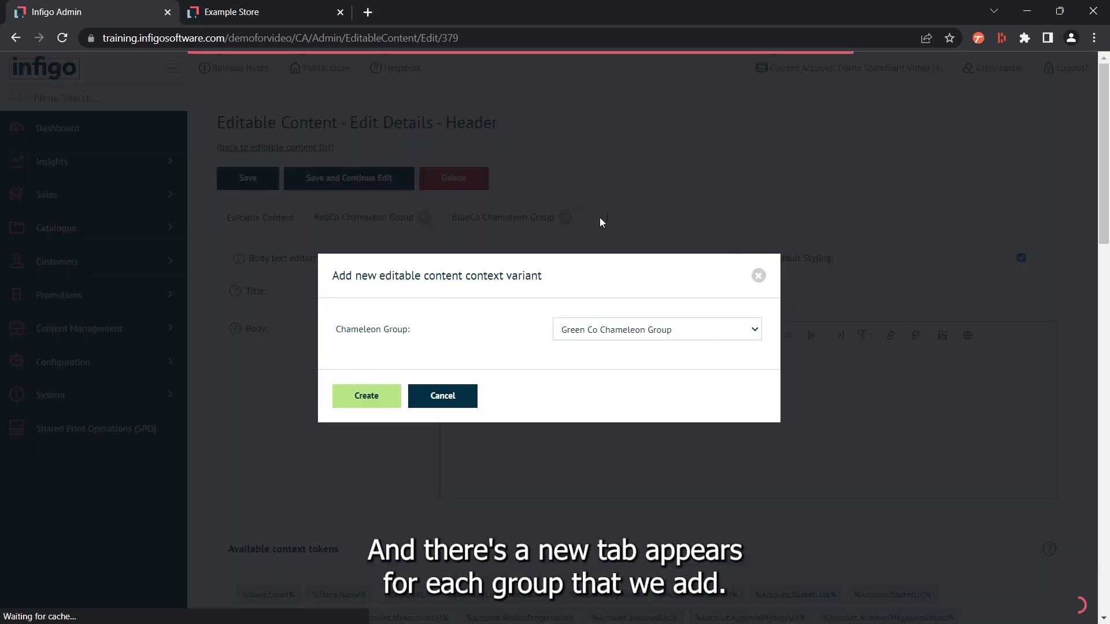
pyautogui.click(368, 395)
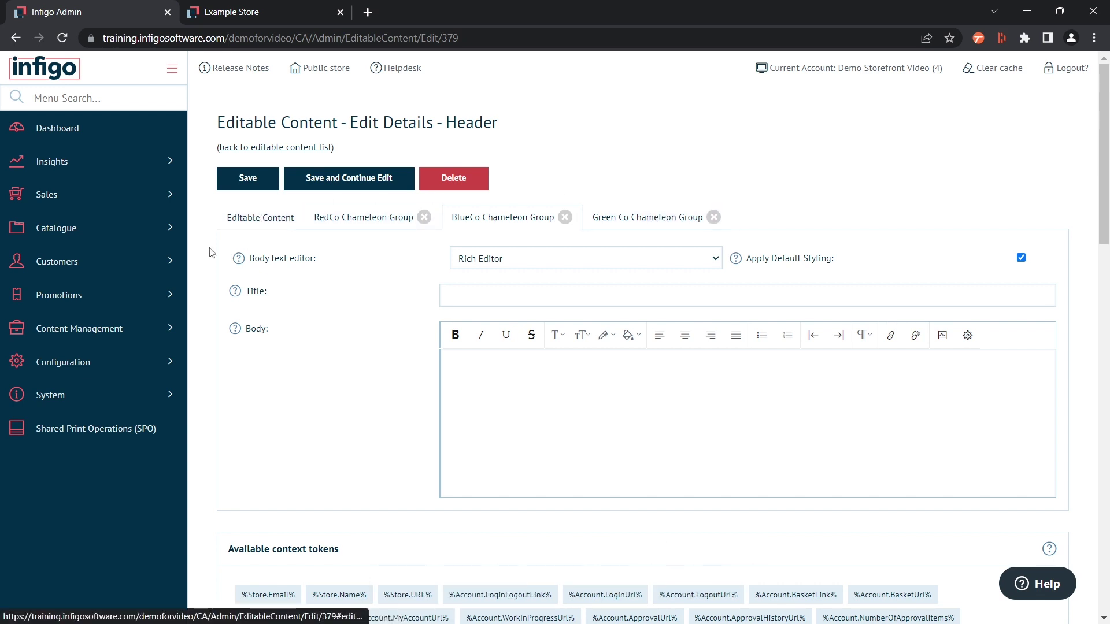
# Examine the header's default Editable Content code for the logo image and navigation markup
pyautogui.click(234, 229)
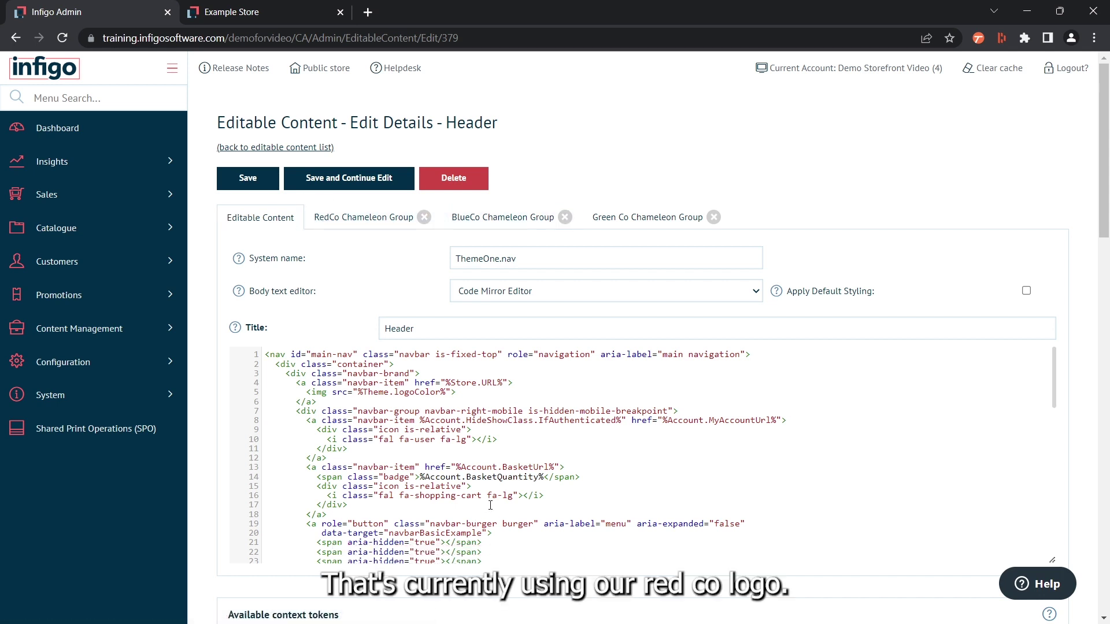
pyautogui.scroll(-5, 477, 480)
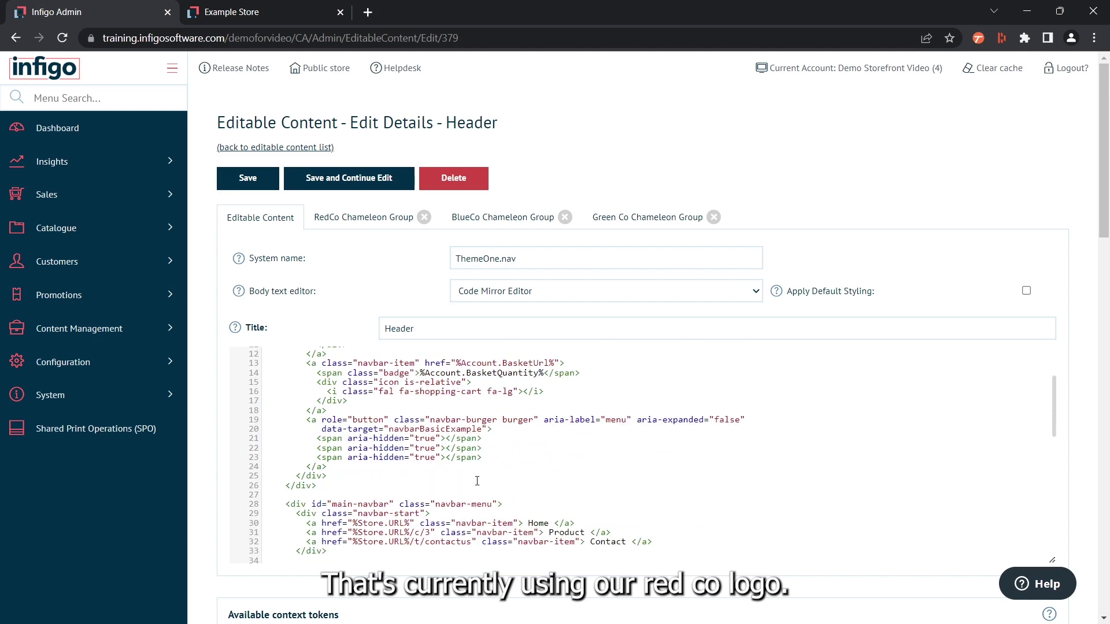
pyautogui.scroll(5, 477, 479)
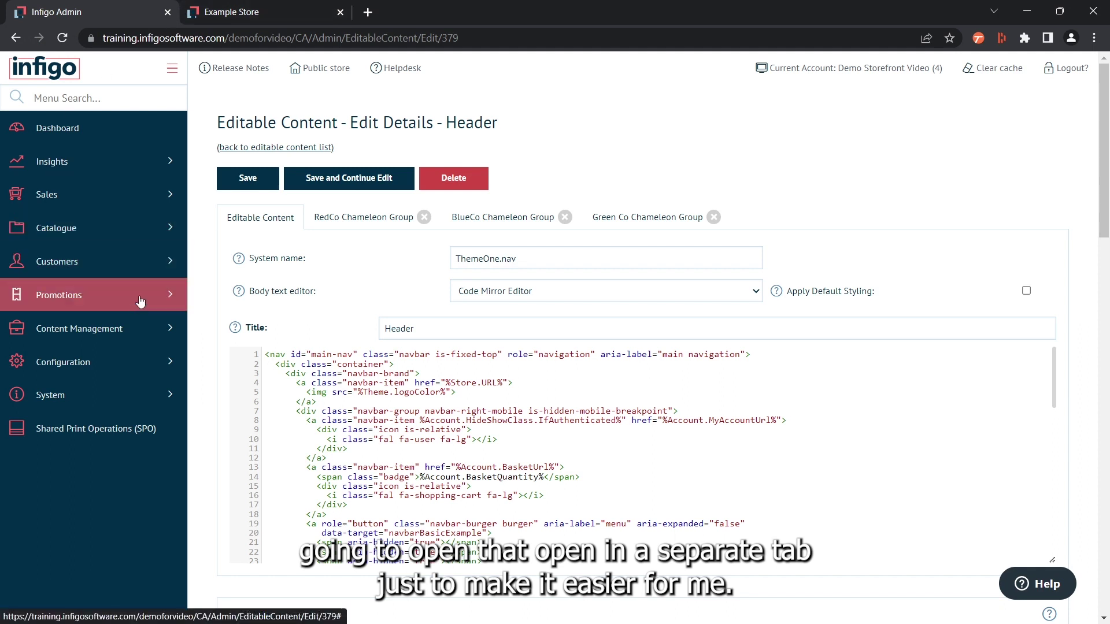
# Open the CSS Override page in a separate browser tab, keeping the Header editor open
pyautogui.click(116, 328)
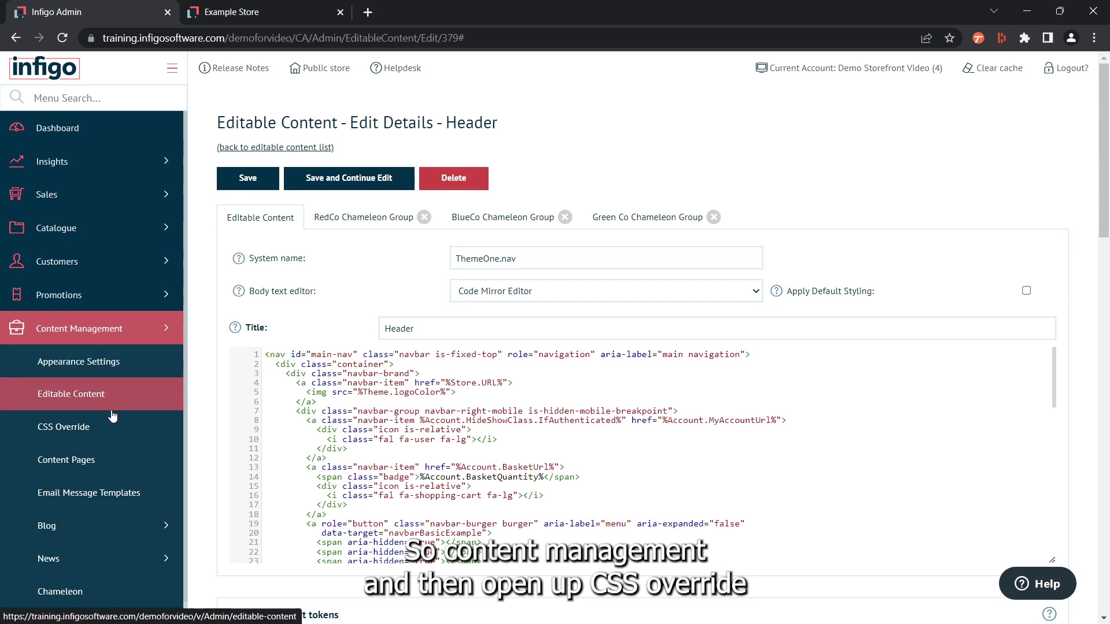
pyautogui.rightClick(117, 435)
pyautogui.click(133, 442)
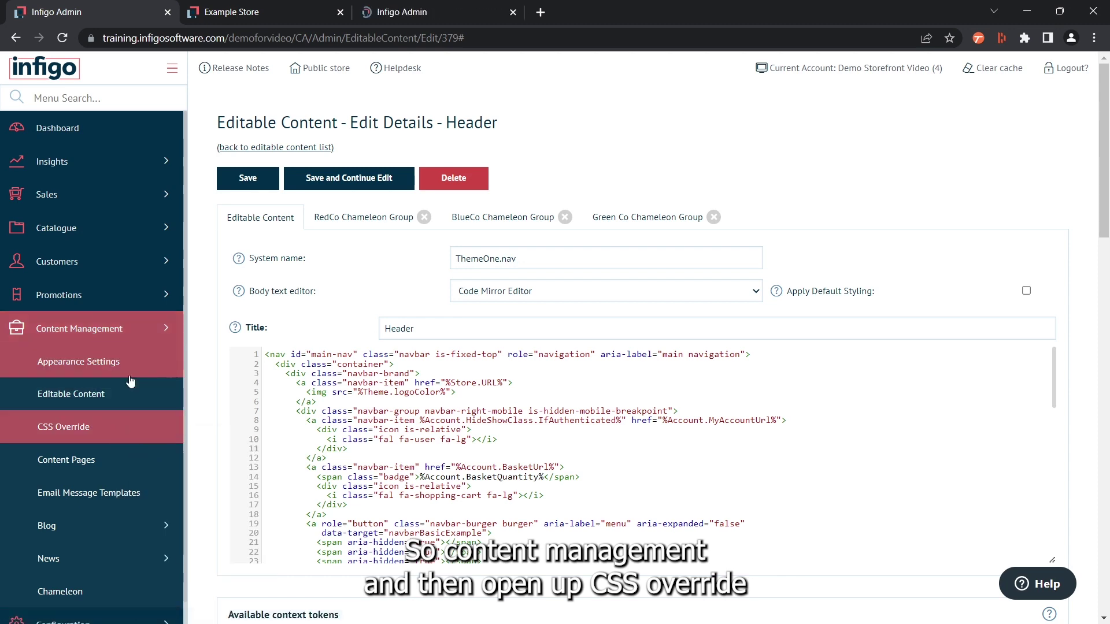
# Copy the URL of the Colourful Inc. Logo.png image from the uploaded resources in CSS Override
pyautogui.click(474, 5)
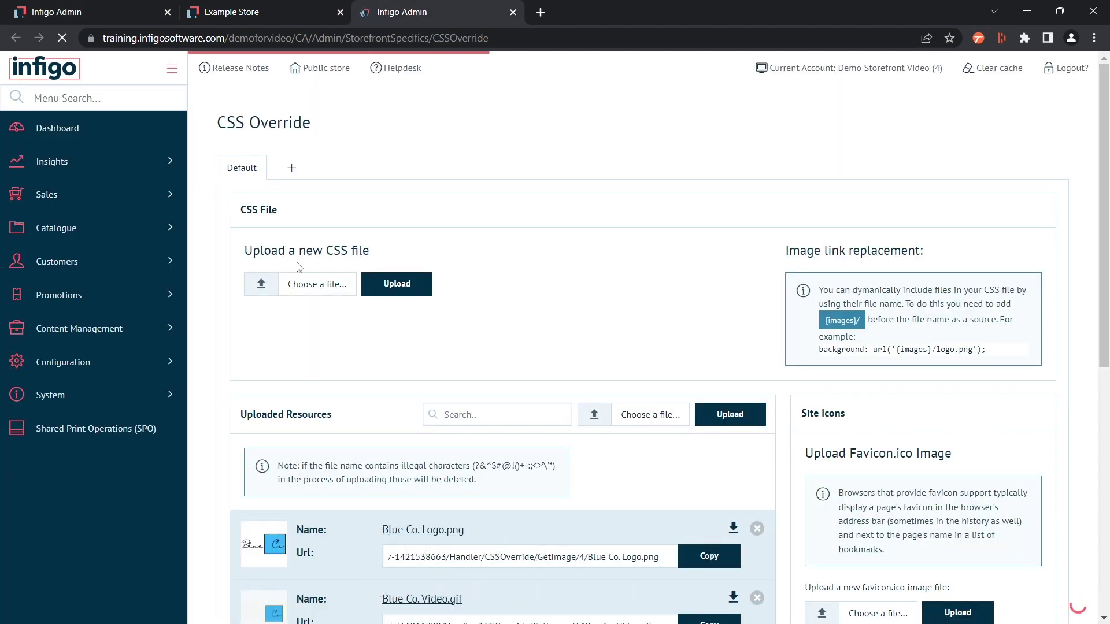
pyautogui.scroll(-3, 288, 264)
pyautogui.scroll(-1, 287, 264)
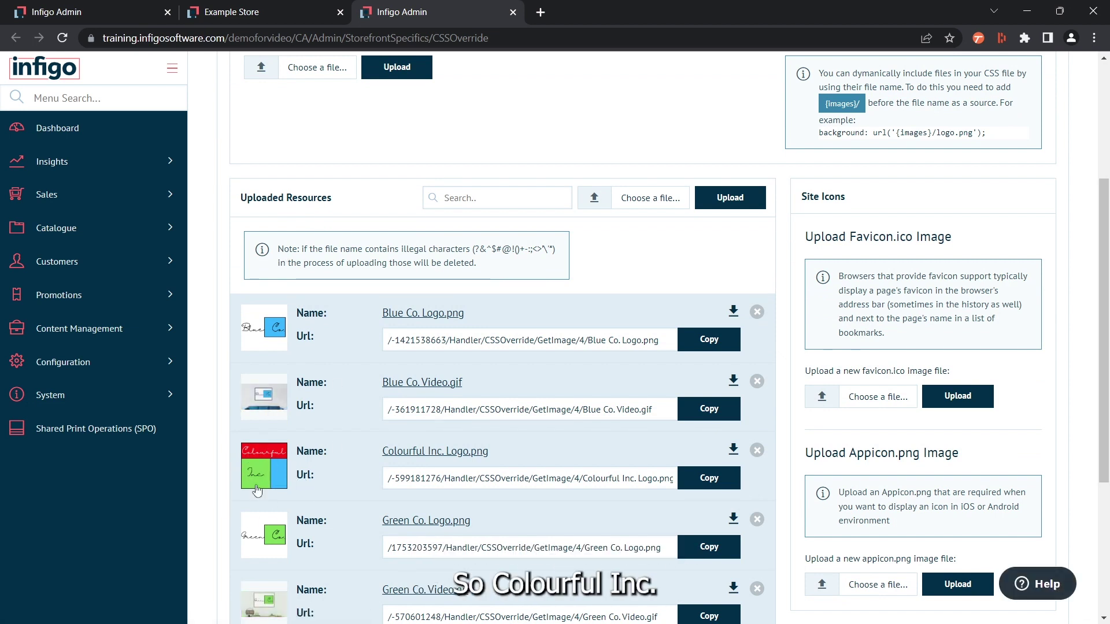
pyautogui.click(698, 485)
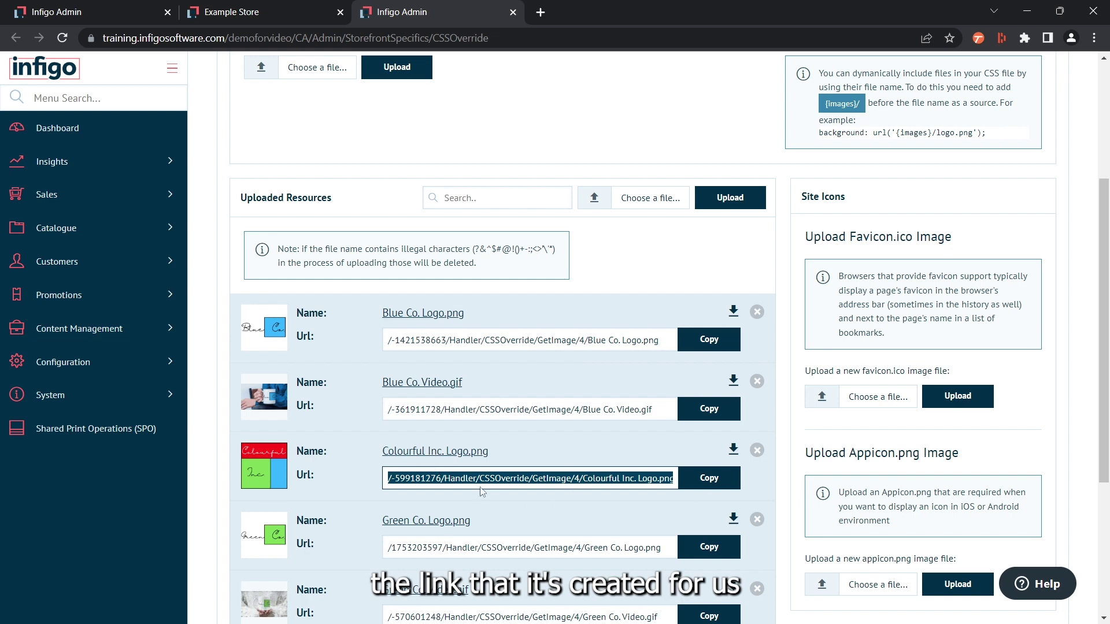
# Replace the %Theme.logoColor% image source in the default header code with the copied Colourful Inc. logo URL and save, staying in the editor
pyautogui.click(62, 12)
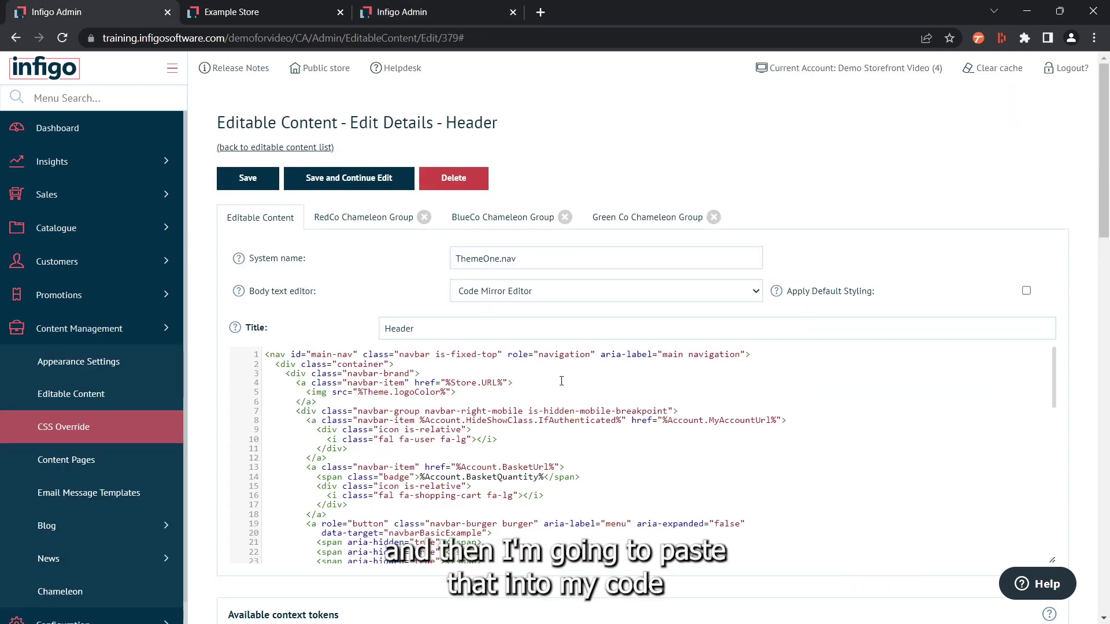
pyautogui.scroll(-5, 519, 418)
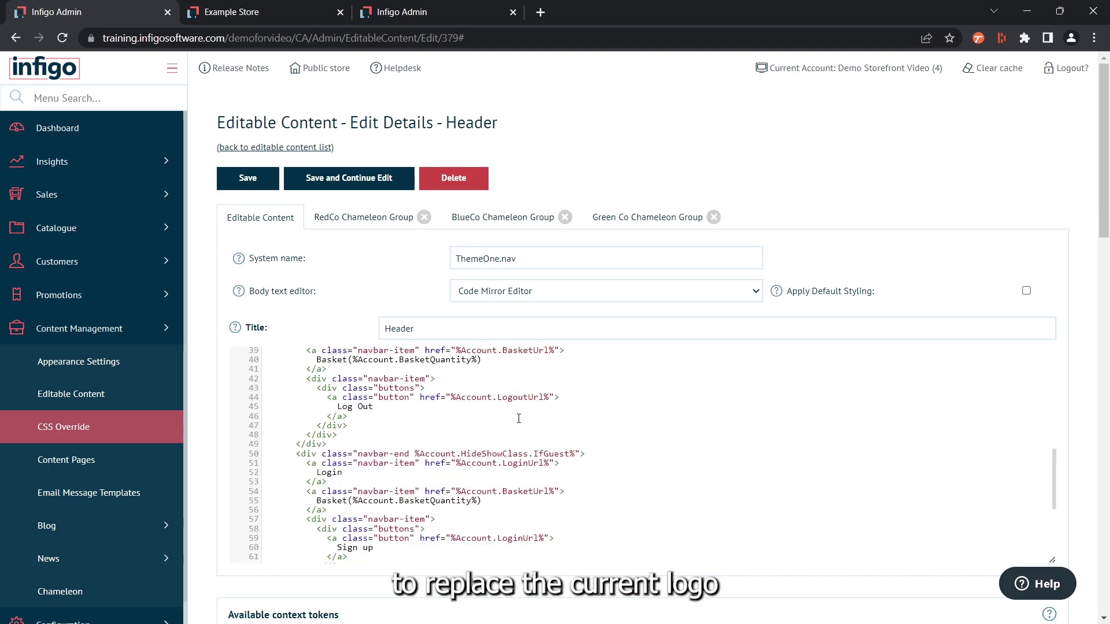
pyautogui.scroll(5, 518, 418)
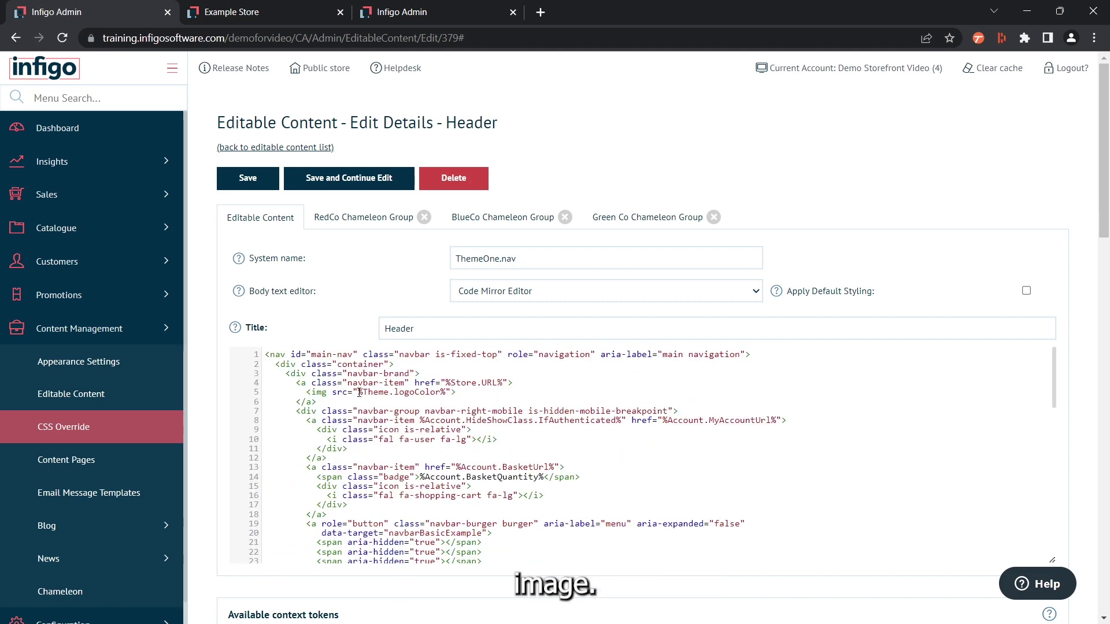
pyautogui.moveTo(359, 393); pyautogui.dragTo(443, 393)
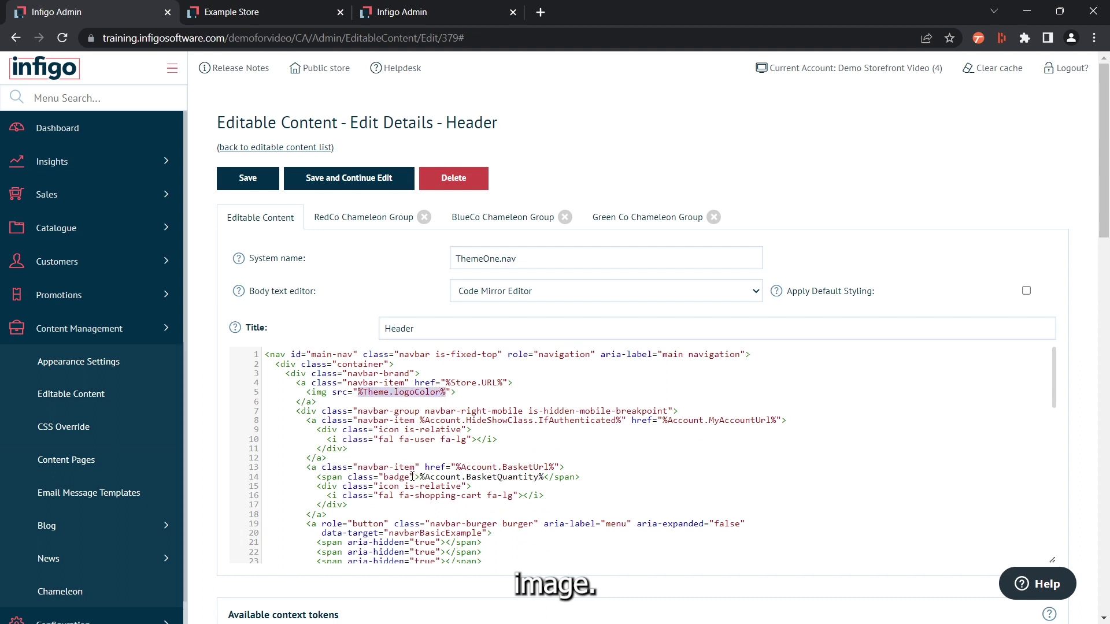
pyautogui.hotkey('ctrl', 'v')
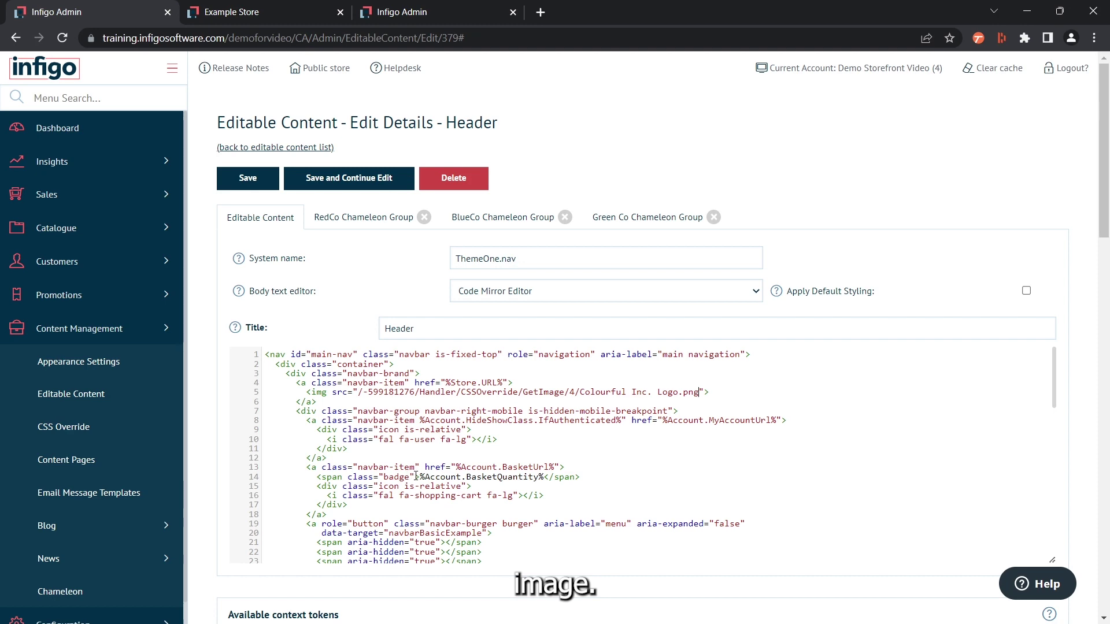
pyautogui.click(348, 178)
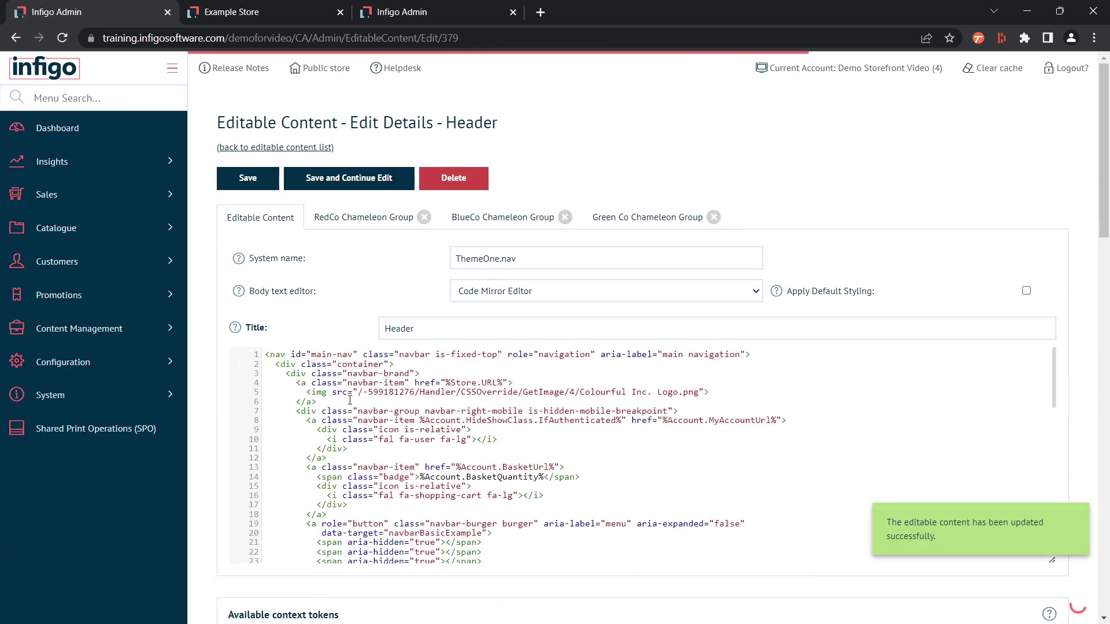
# Reload the Example Store storefront to check the default header logo
pyautogui.click(232, 11)
pyautogui.click(61, 38)
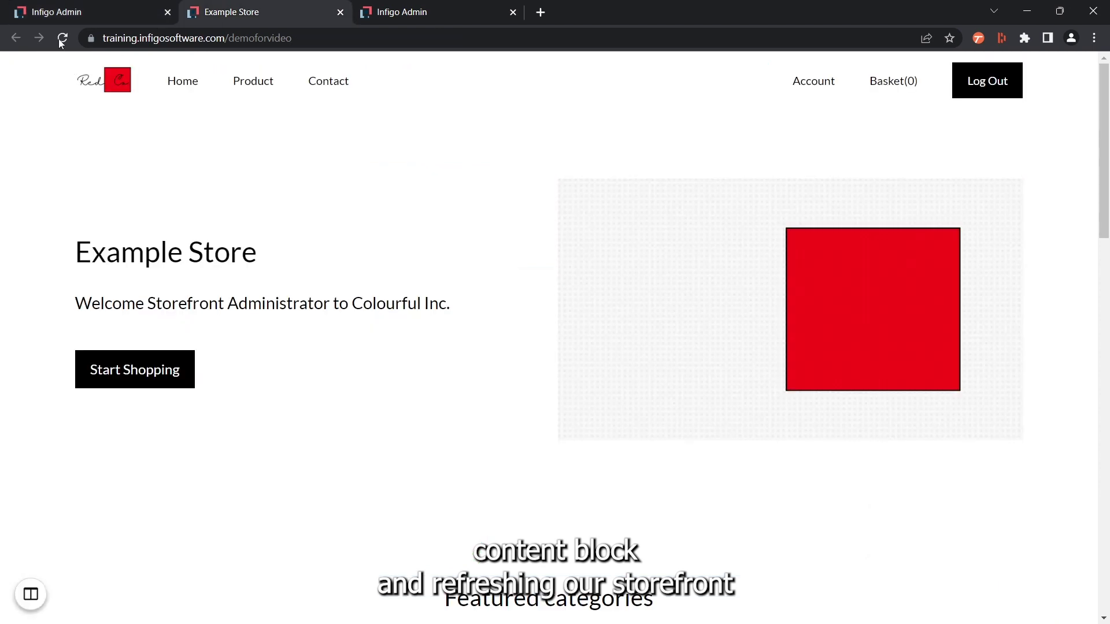
pyautogui.click(62, 38)
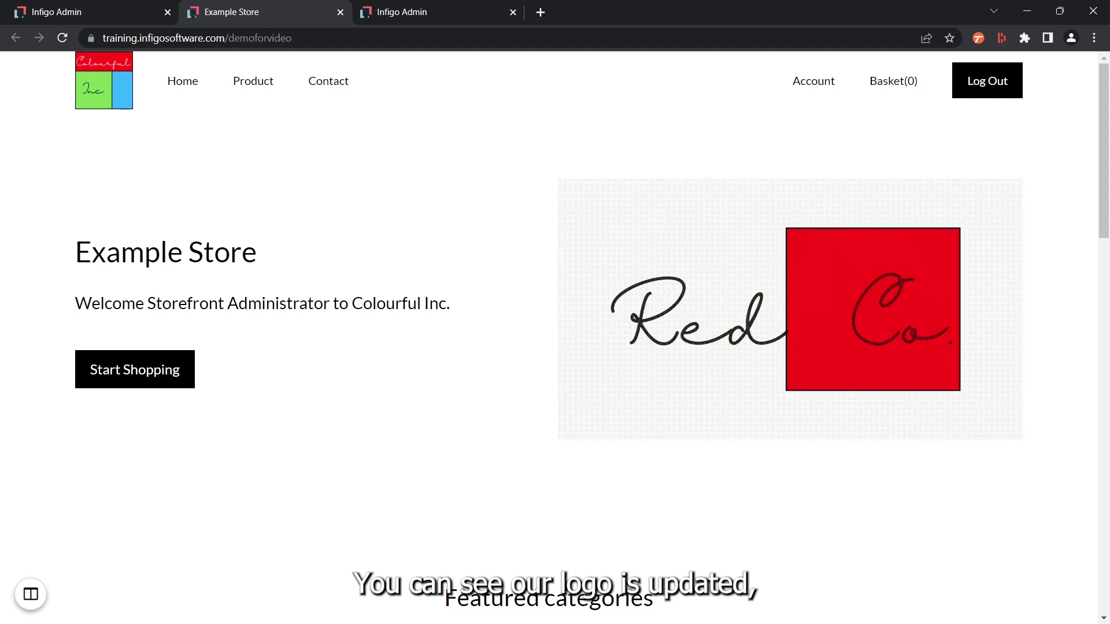
# Copy the full default header code into the body of the RedCo Chameleon Group variant, with its text editor set to Code Mirror Editor
pyautogui.click(107, 7)
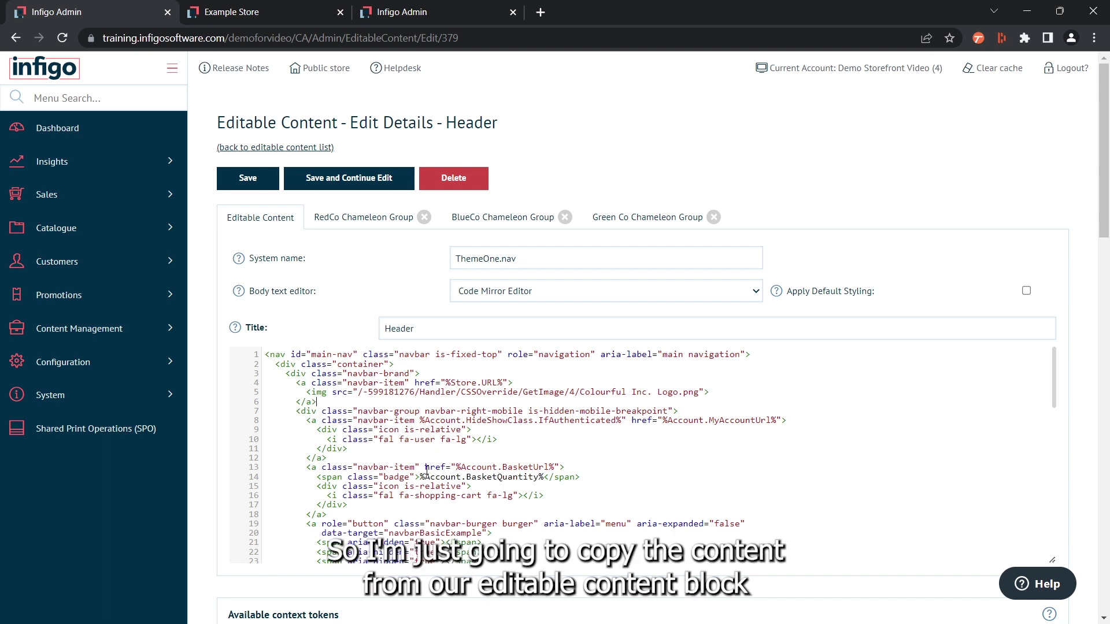
pyautogui.hotkey('ctrl', 'a')
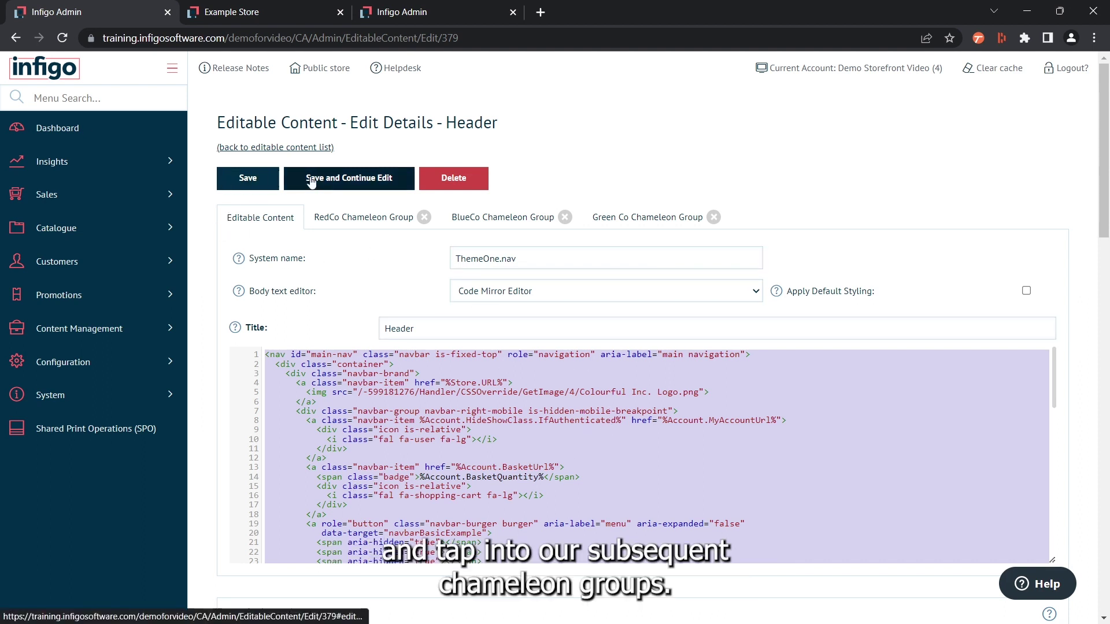
pyautogui.click(346, 221)
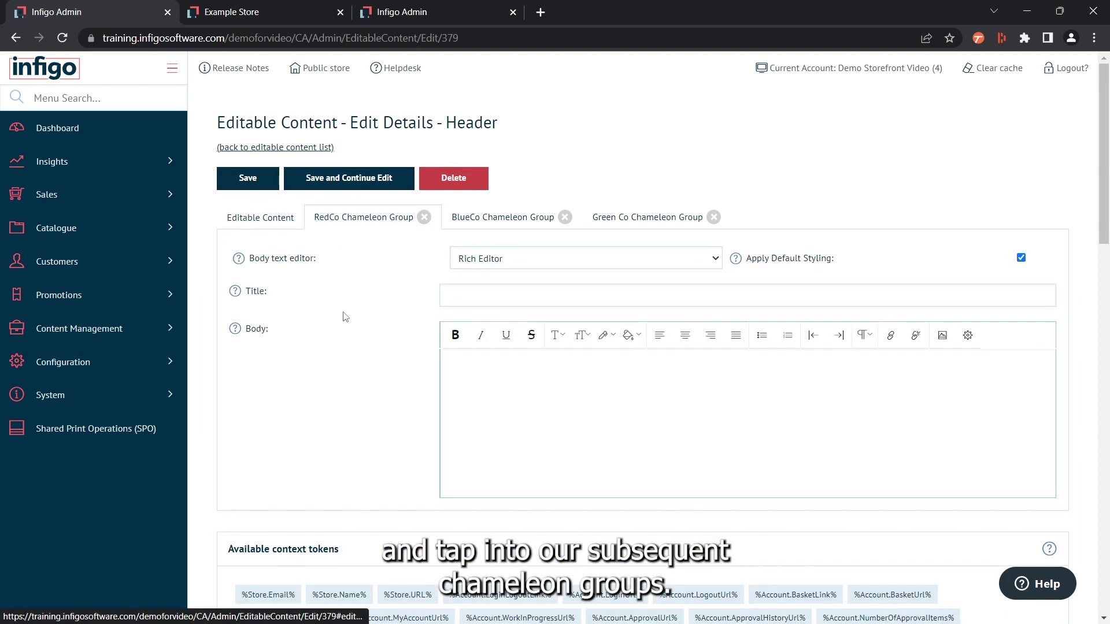
pyautogui.click(513, 265)
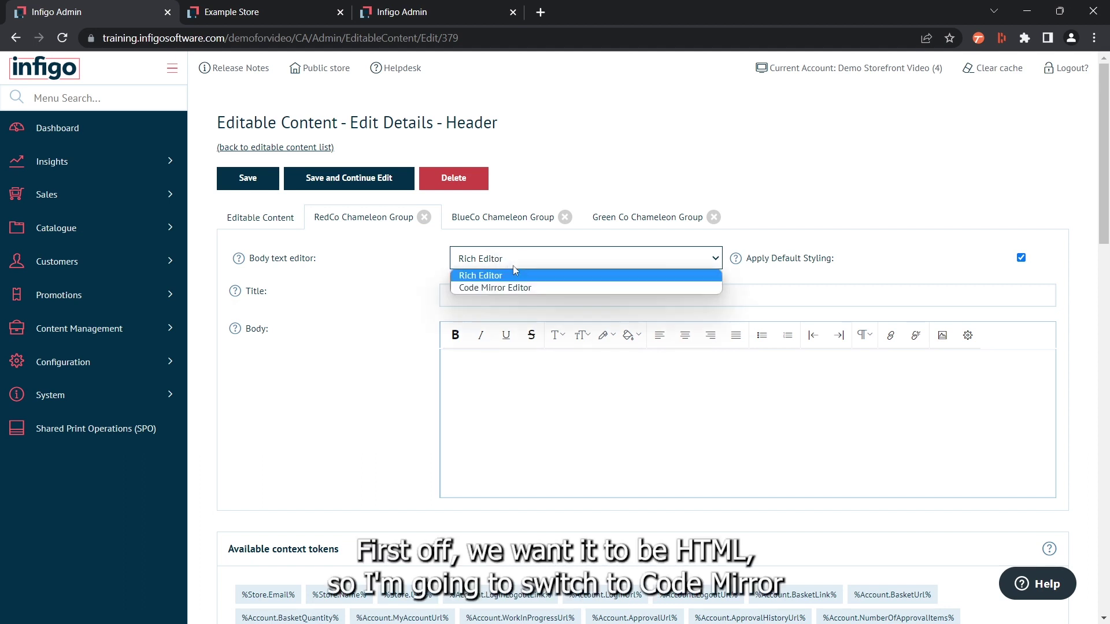
pyautogui.click(497, 292)
pyautogui.click(679, 391)
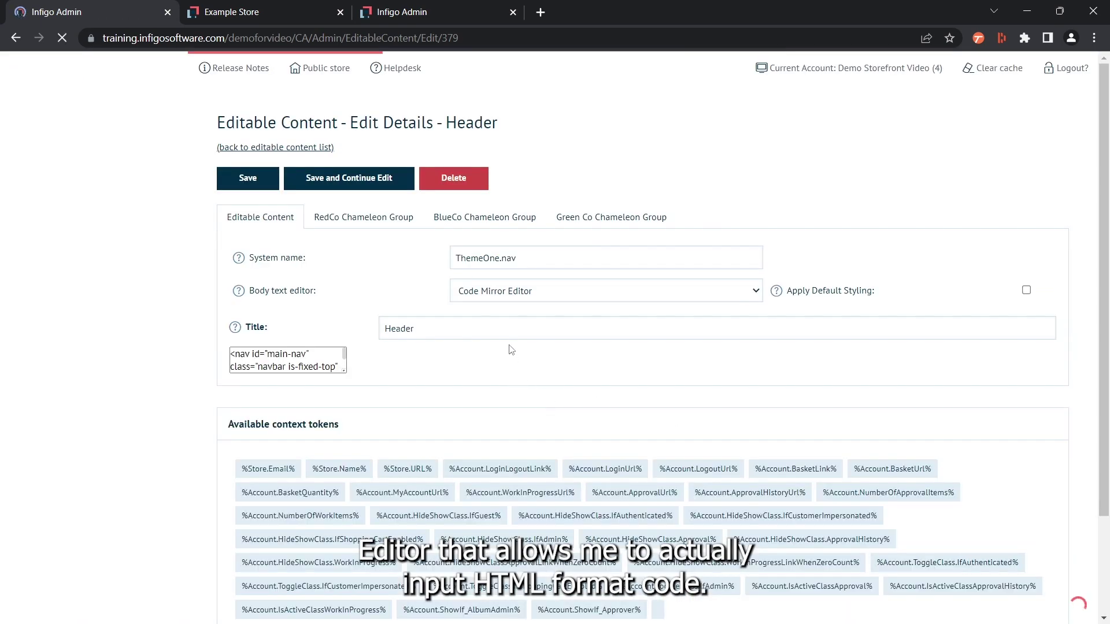
pyautogui.click(546, 361)
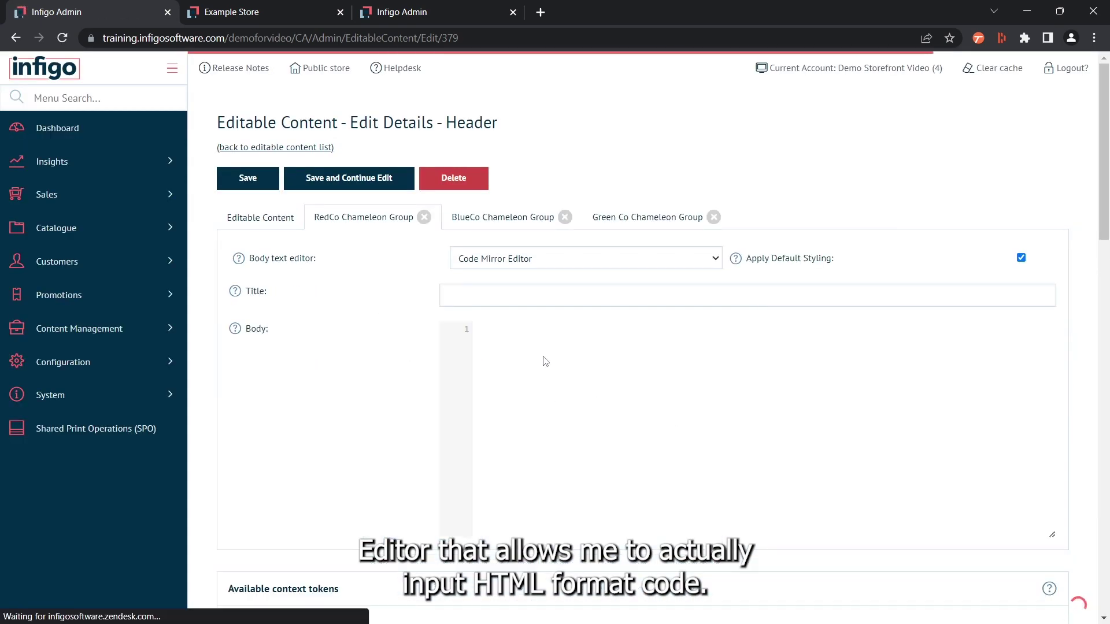
pyautogui.hotkey('ctrl', 'v')
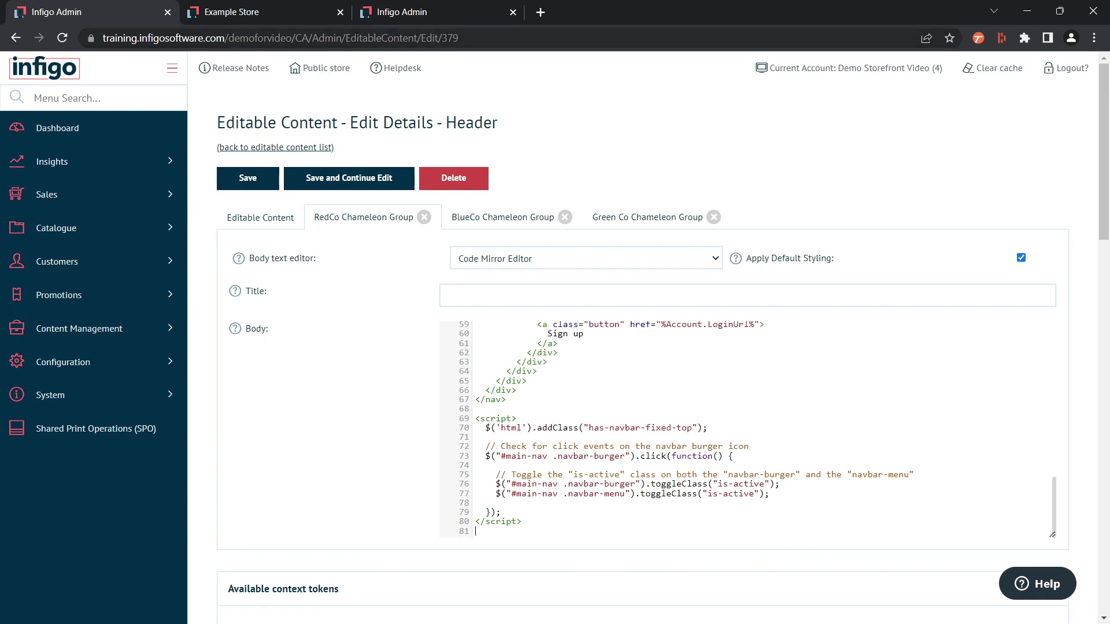
# Copy the URL of the Red Co. Logo.png image from the uploaded resources in CSS Override
pyautogui.click(389, 11)
pyautogui.scroll(-4, 355, 371)
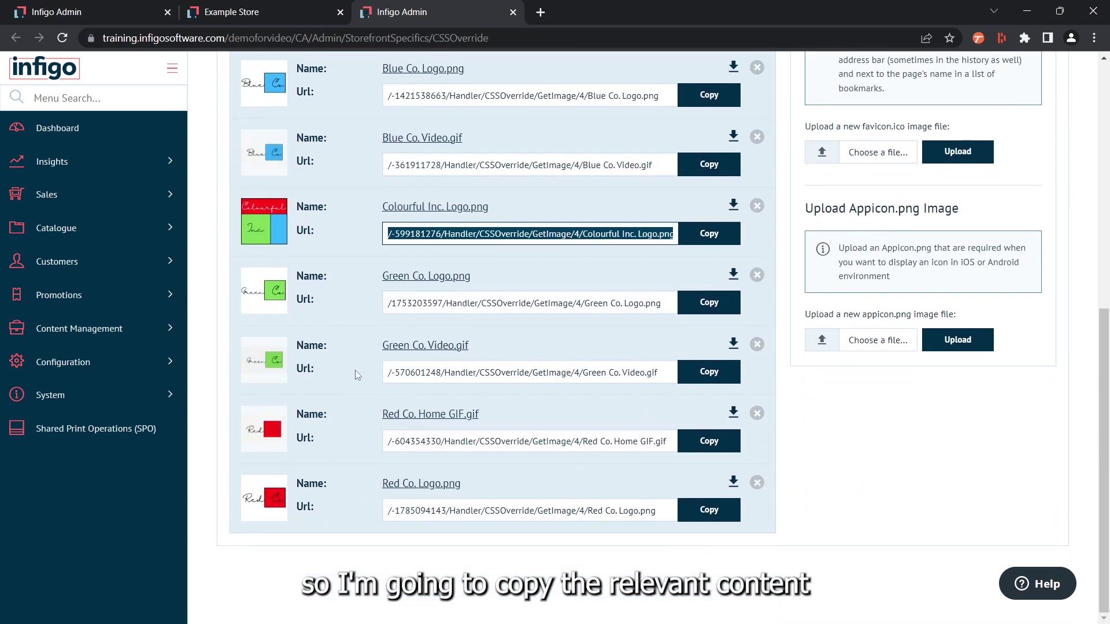
pyautogui.click(708, 511)
# Replace the Colourful Inc. logo URL in the RedCo header variant with the copied Red Co. logo URL and save, staying in the editor
pyautogui.click(108, 7)
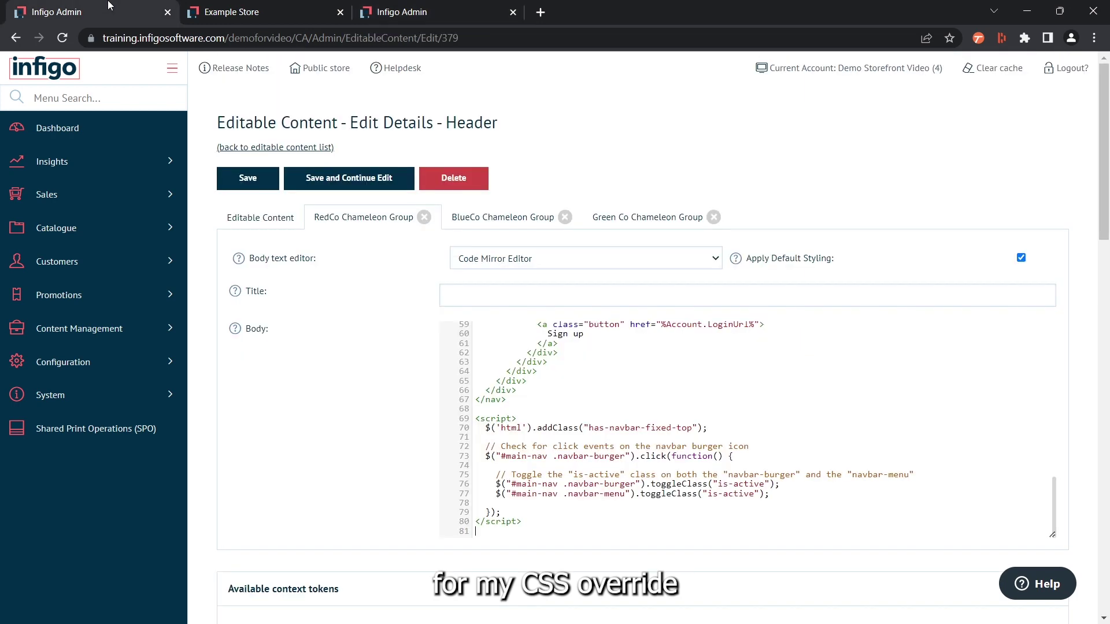
pyautogui.scroll(9, 673, 465)
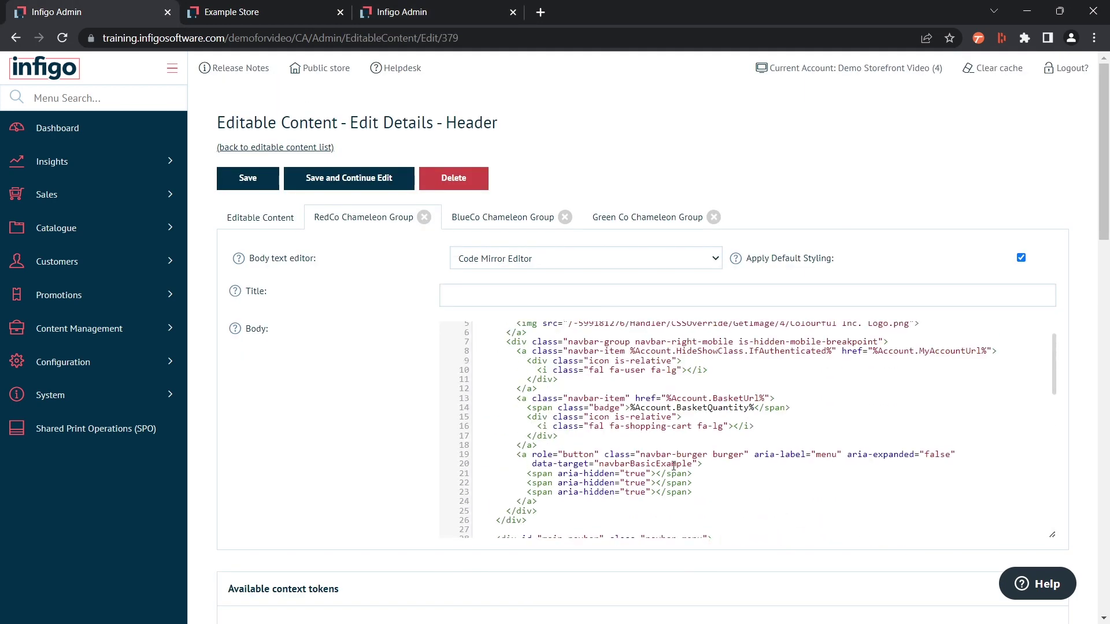
pyautogui.scroll(1, 674, 465)
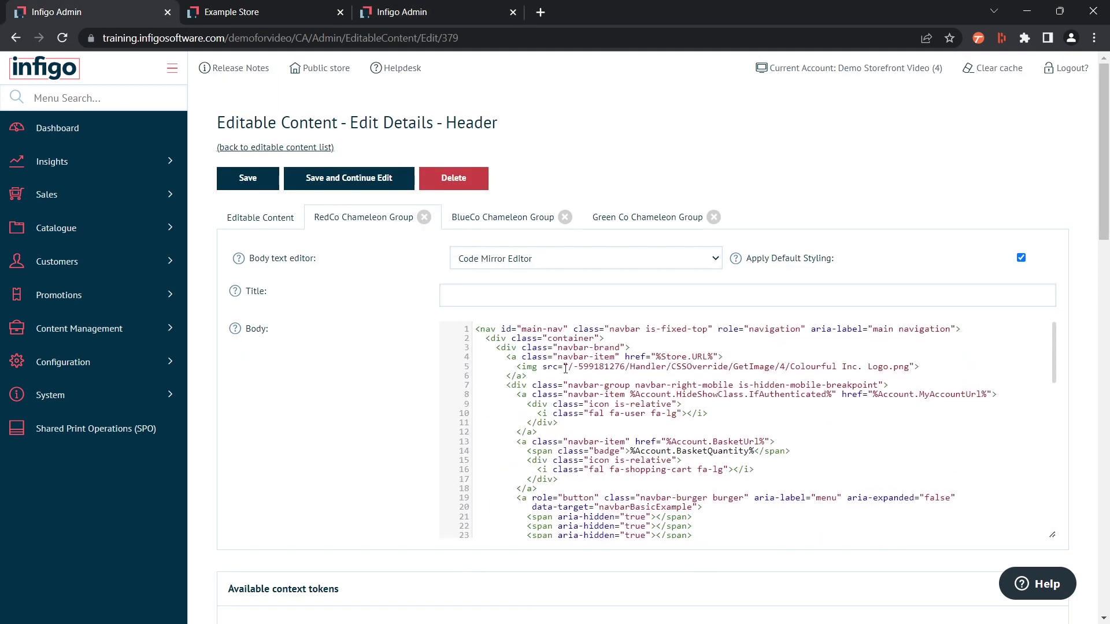
pyautogui.moveTo(569, 368); pyautogui.dragTo(907, 365)
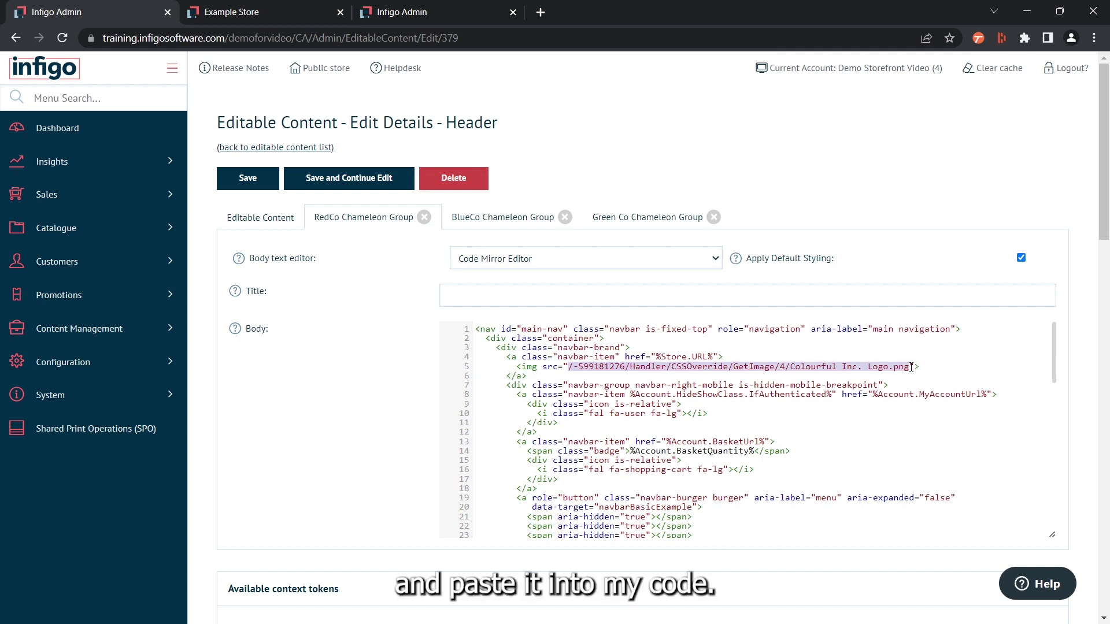
pyautogui.hotkey('ctrl', 'v')
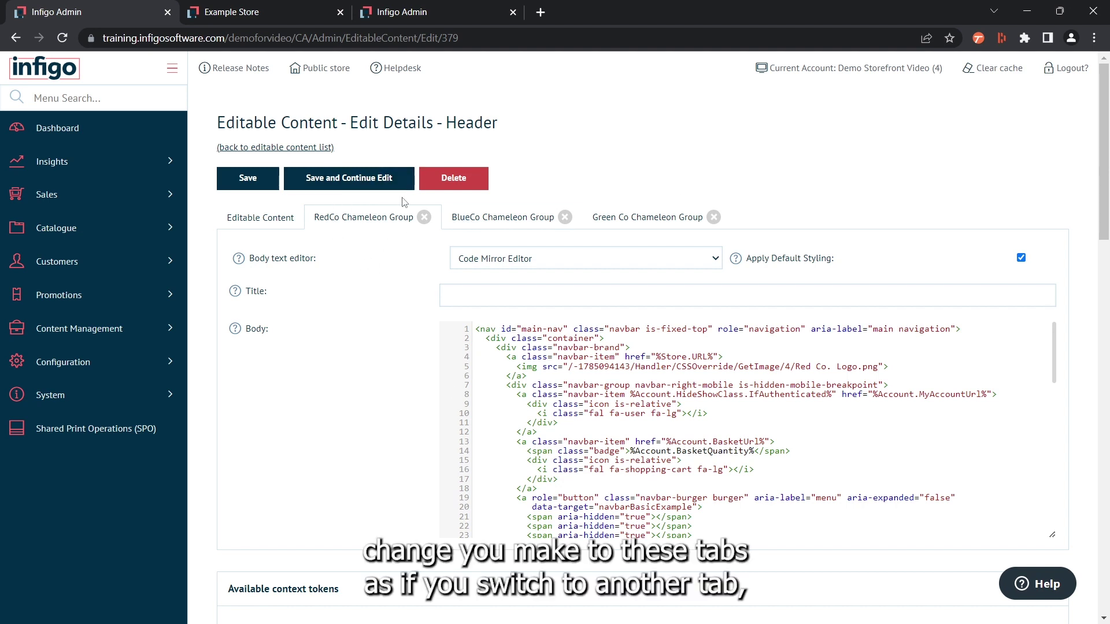
pyautogui.click(337, 184)
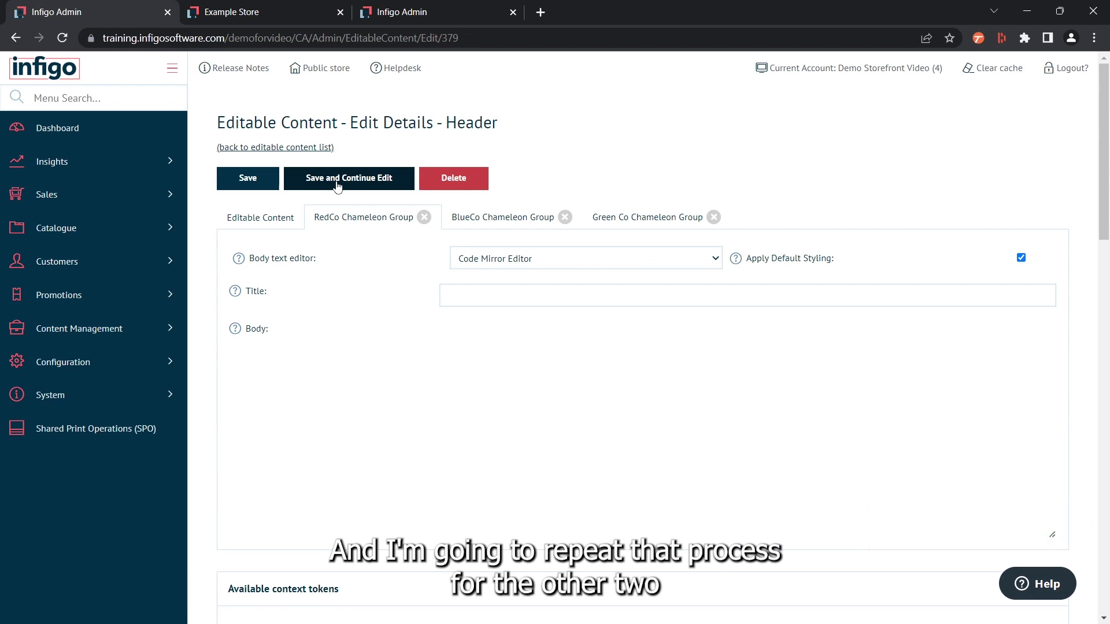
# Copy the default header code into the BlueCo and Green Co Chameleon Group variants, with their body text editors set to Code Mirror Editor
pyautogui.click(261, 218)
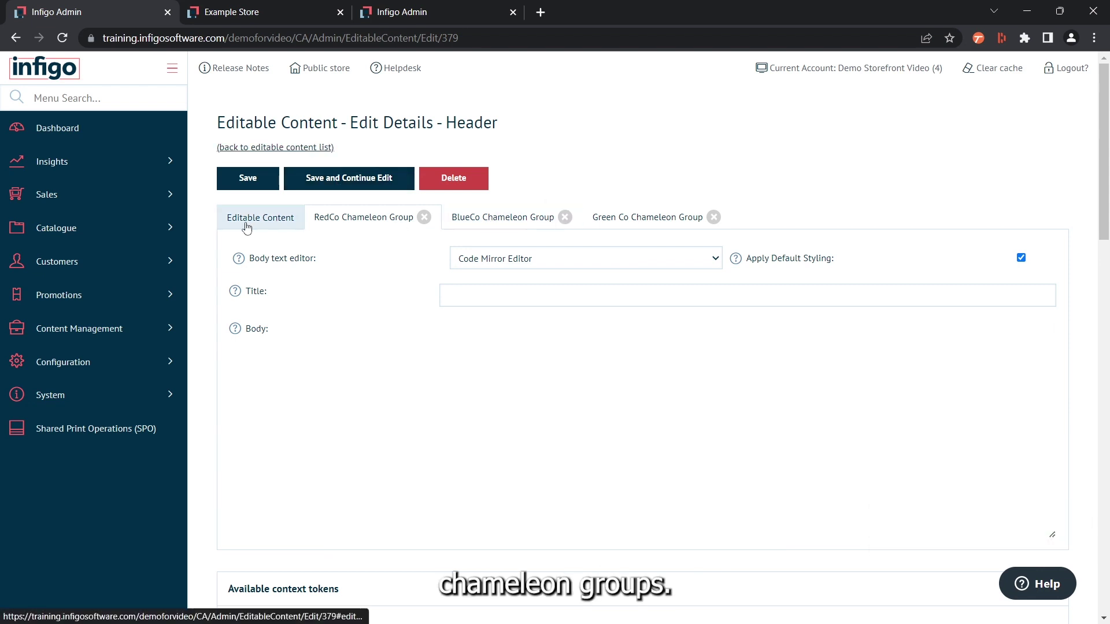
pyautogui.click(371, 399)
pyautogui.hotkey('ctrl', 'a')
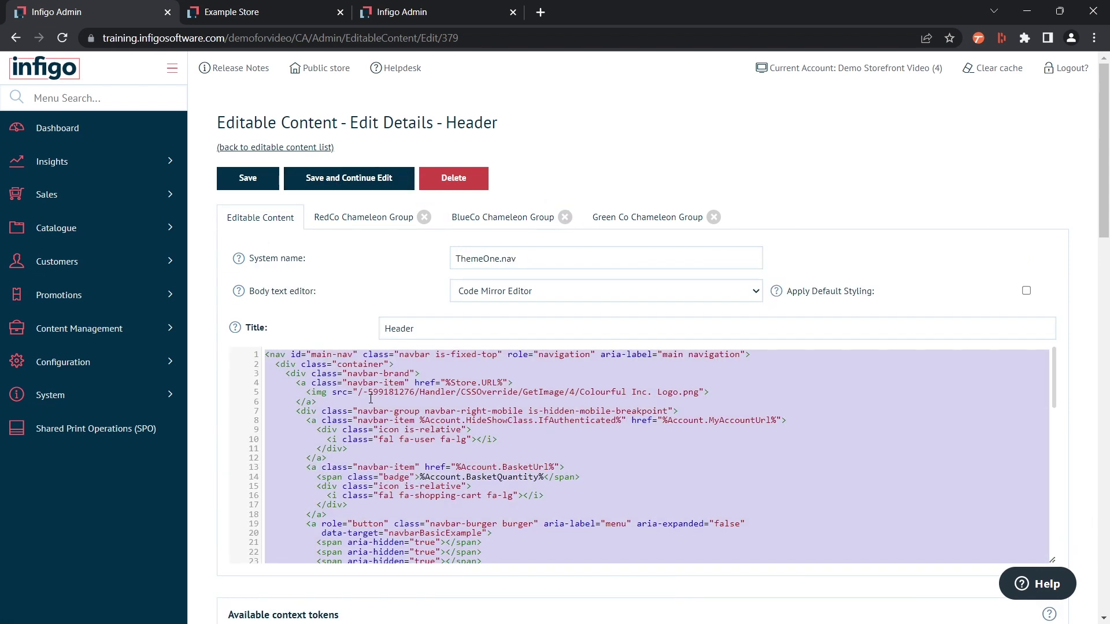
pyautogui.click(502, 218)
pyautogui.click(521, 259)
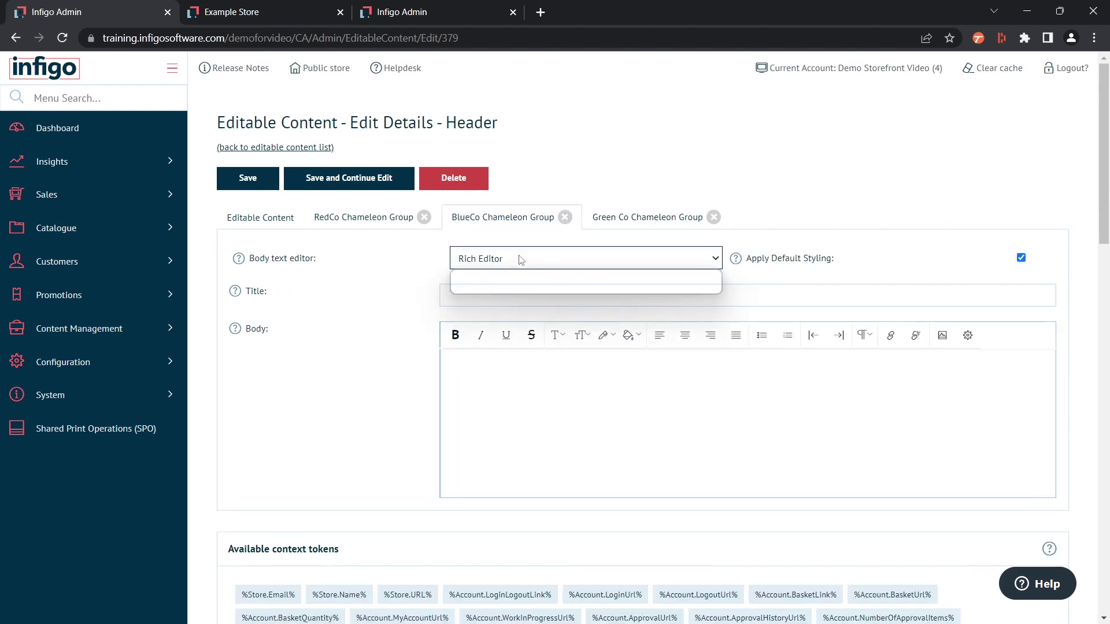
pyautogui.click(647, 217)
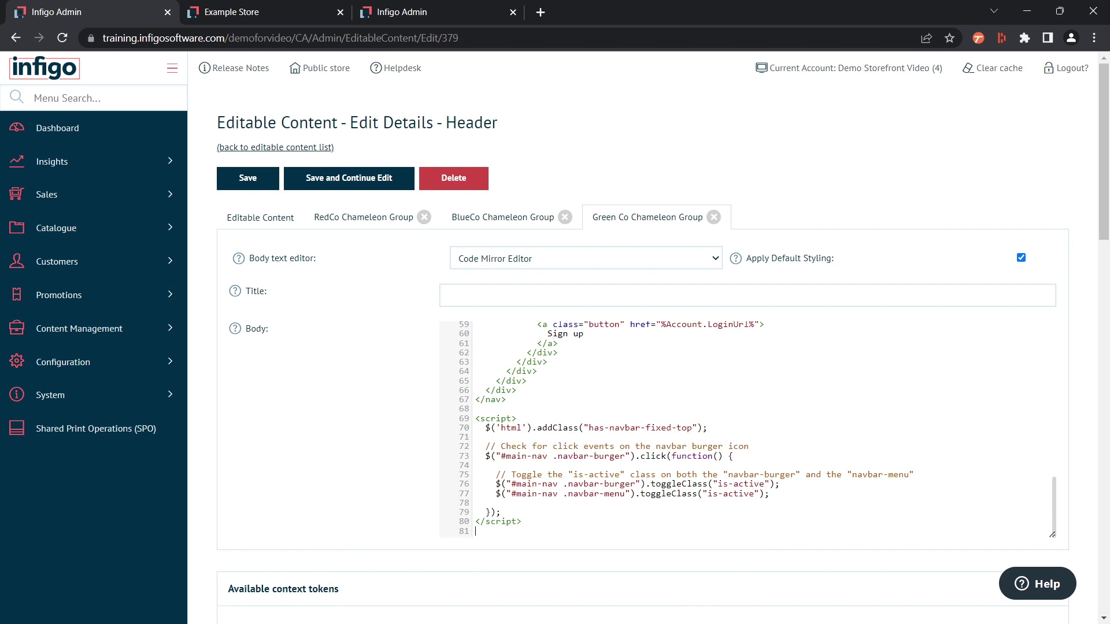
# Impersonate the BlueCo approver from Customer Management to check the storefront's header logo, and log out of the impersonation
pyautogui.click(151, 267)
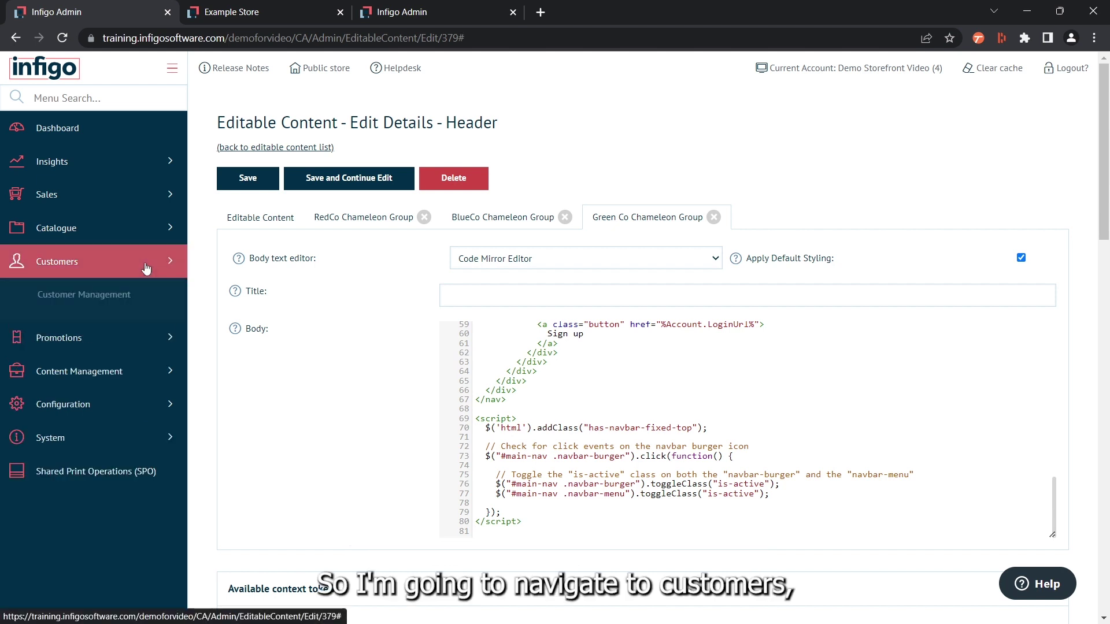
pyautogui.click(155, 297)
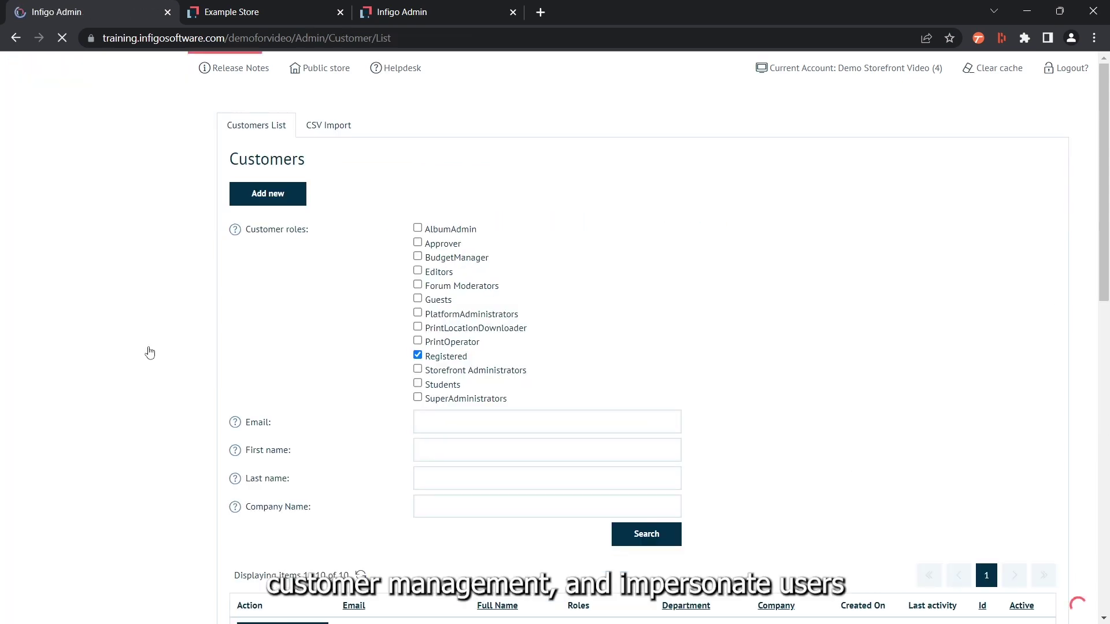
pyautogui.scroll(-6, 222, 329)
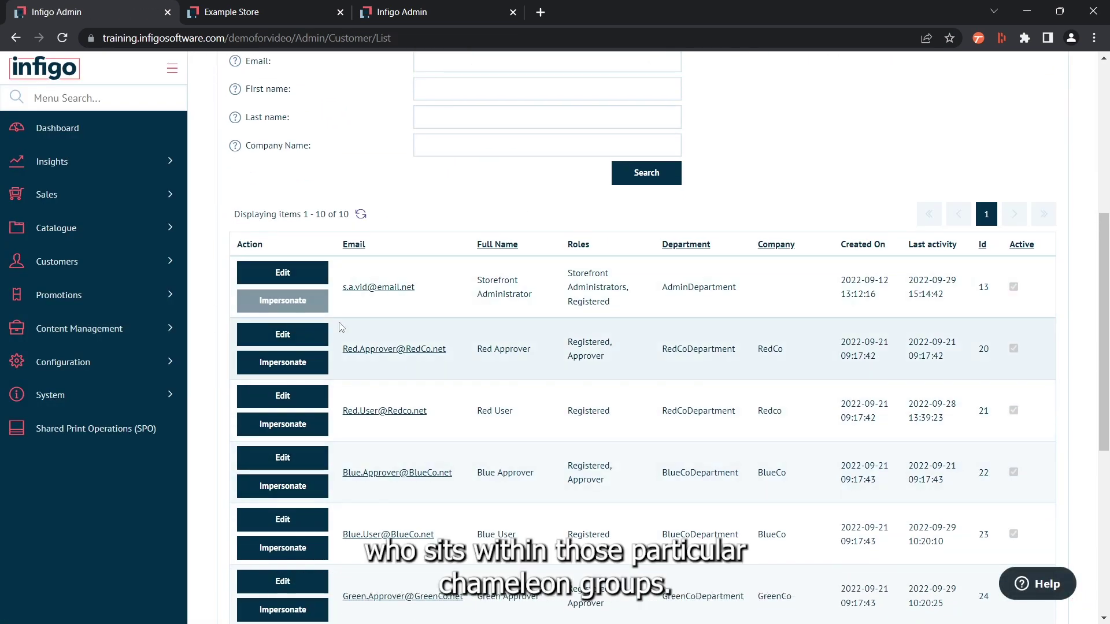
pyautogui.scroll(-2, 352, 336)
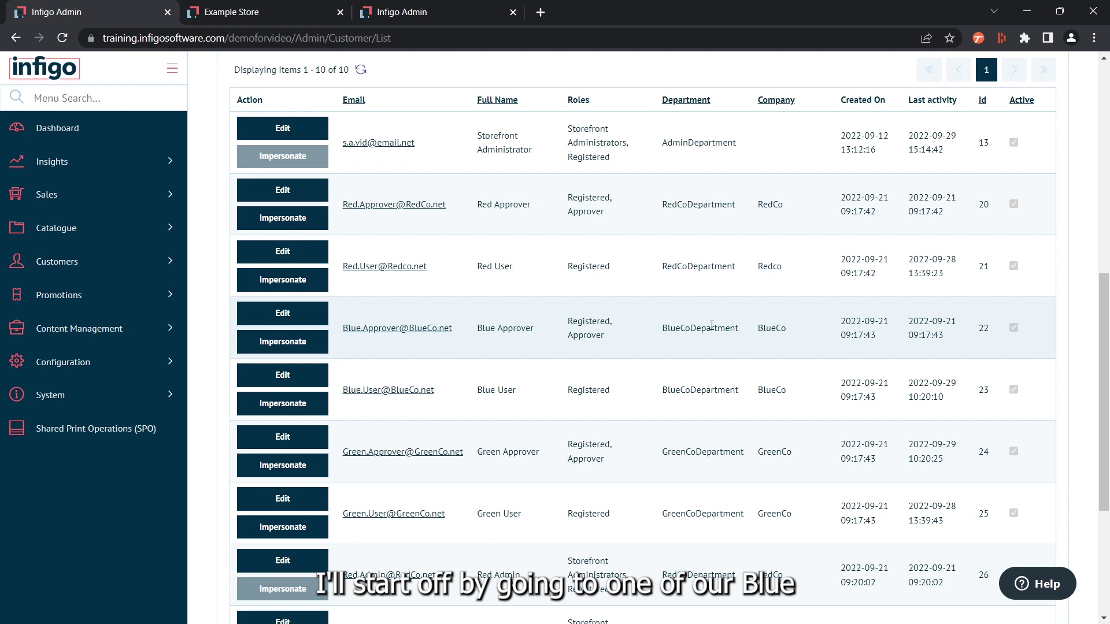
pyautogui.click(293, 352)
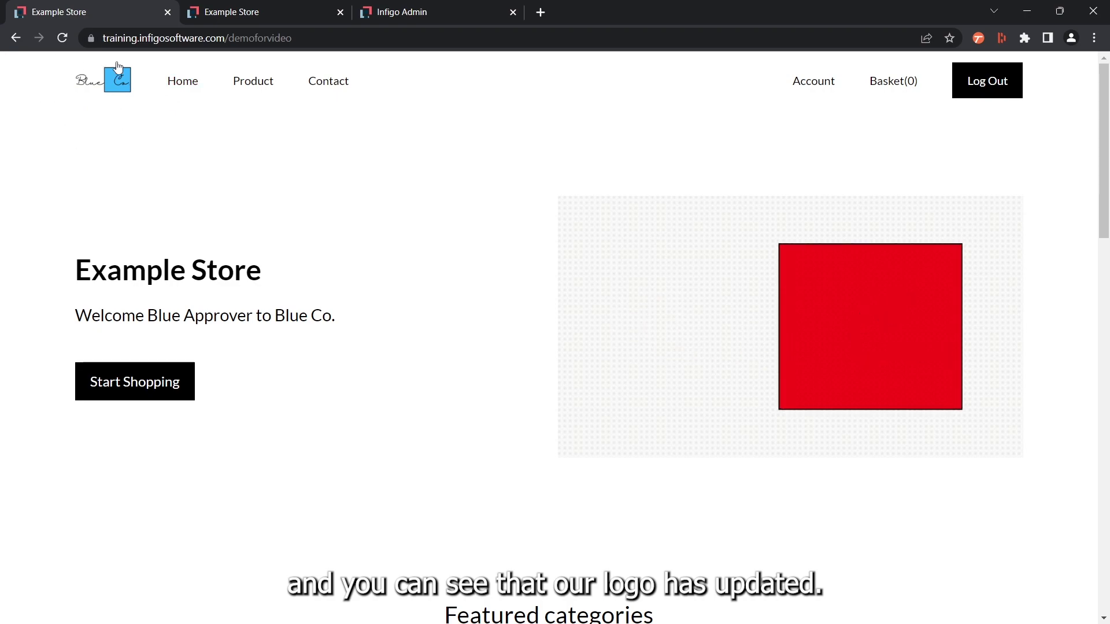
pyautogui.click(981, 84)
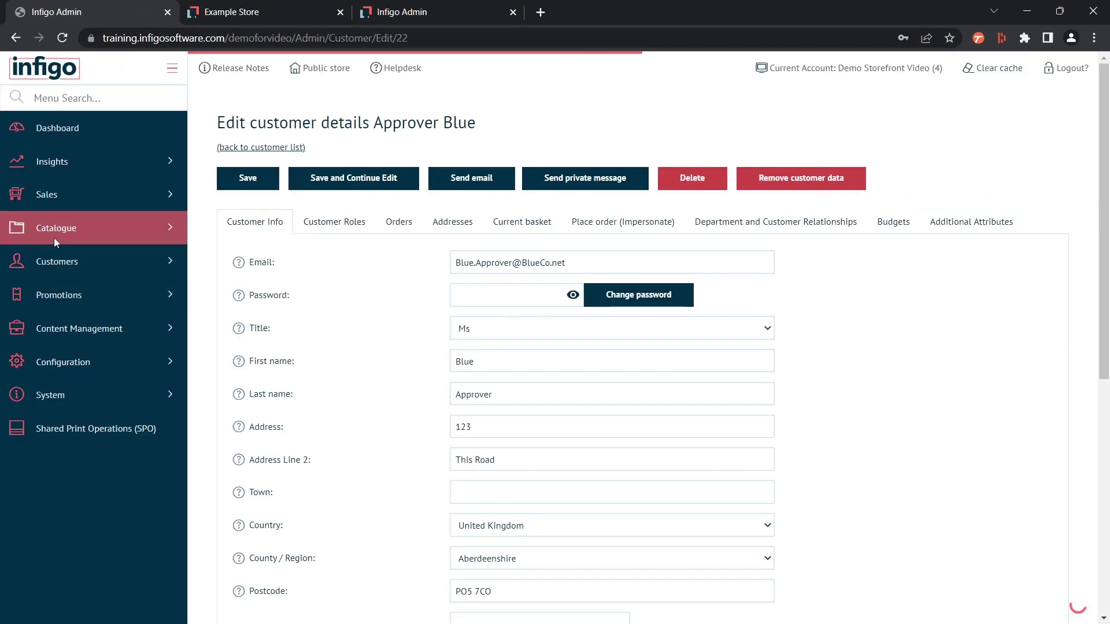
# Impersonate the regular GreenCo user from Customer Management to check the storefront's header logo
pyautogui.click(57, 262)
pyautogui.click(65, 296)
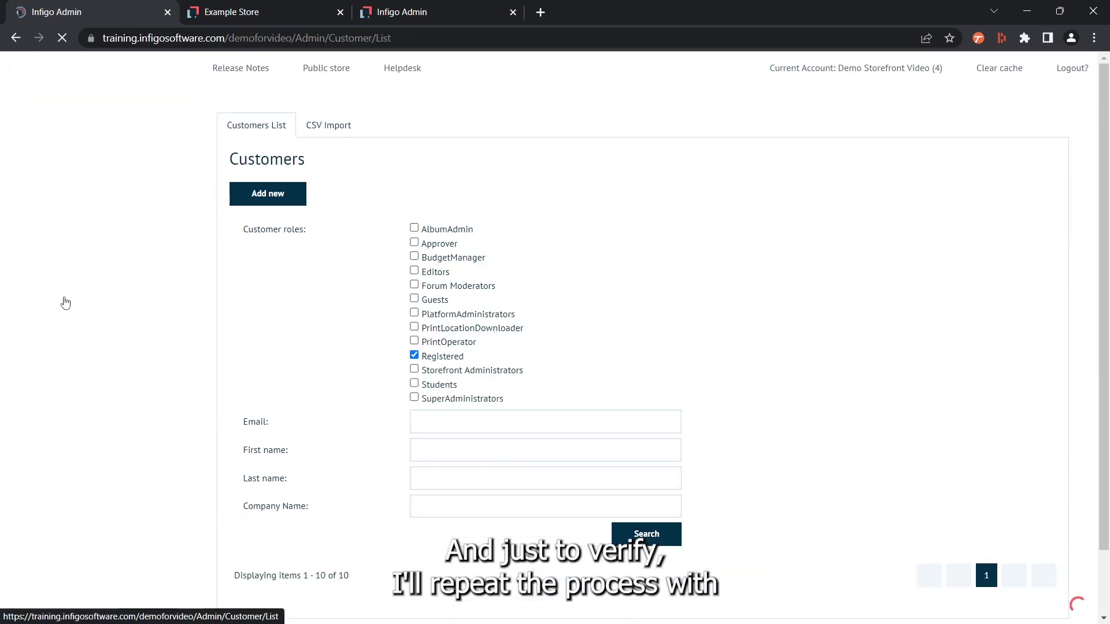
pyautogui.scroll(-5, 232, 338)
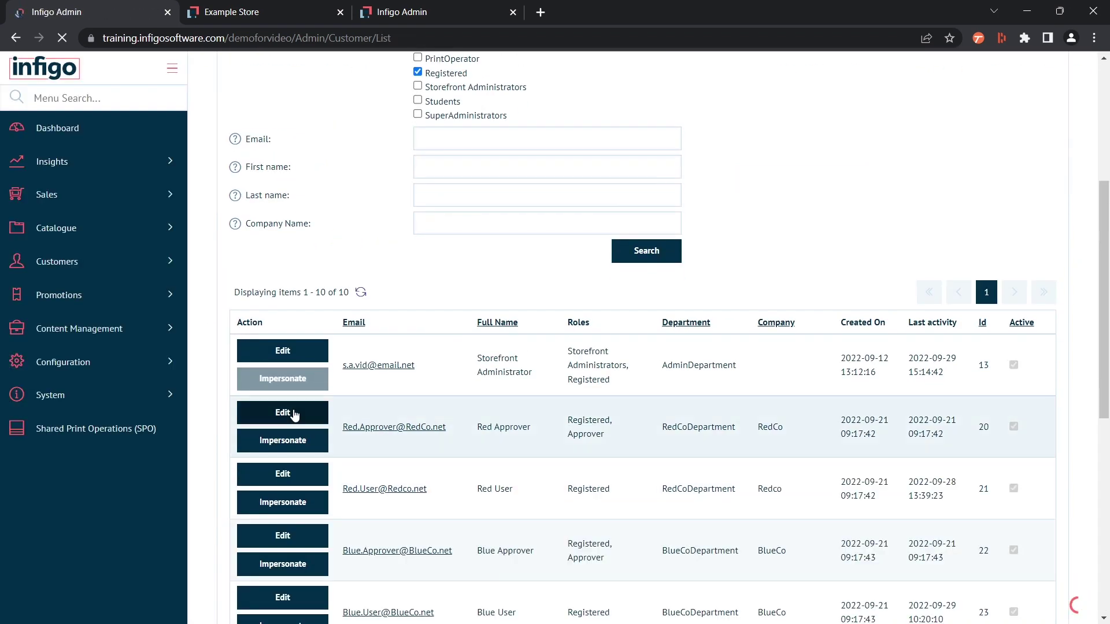
pyautogui.scroll(-8, 271, 405)
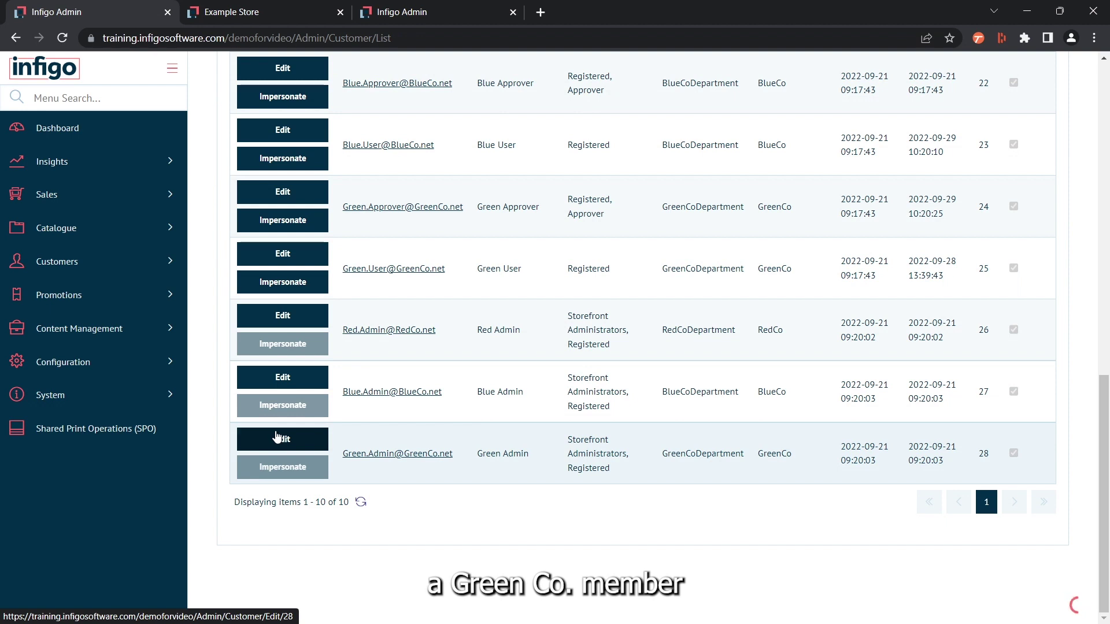
pyautogui.click(275, 290)
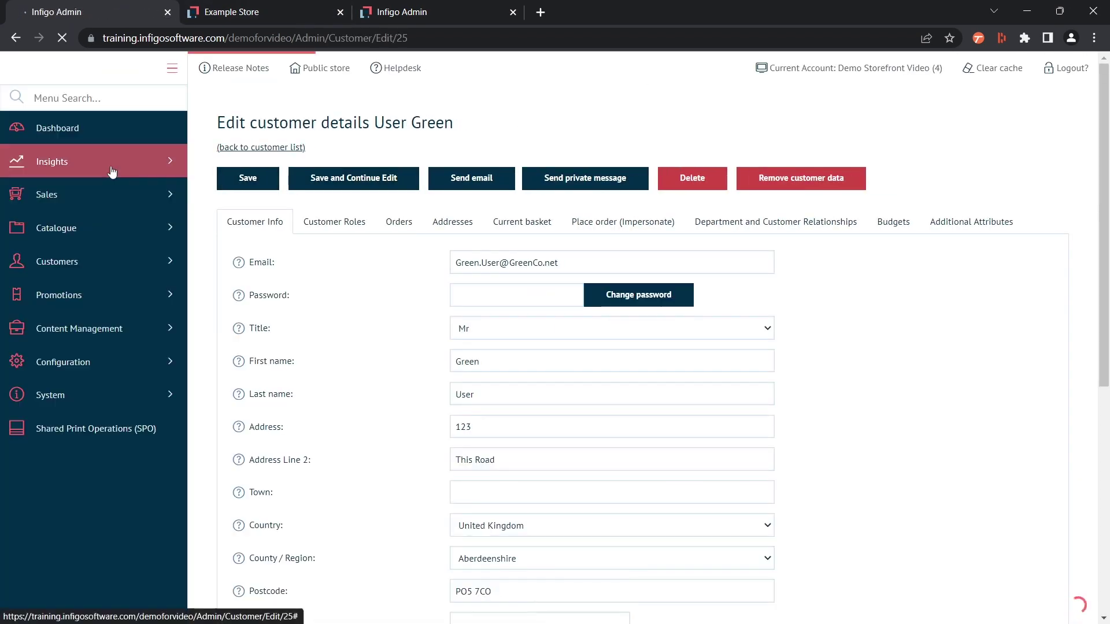
# Open the Homepage Banner from the Homepage section of Editable Content for editing
pyautogui.click(103, 328)
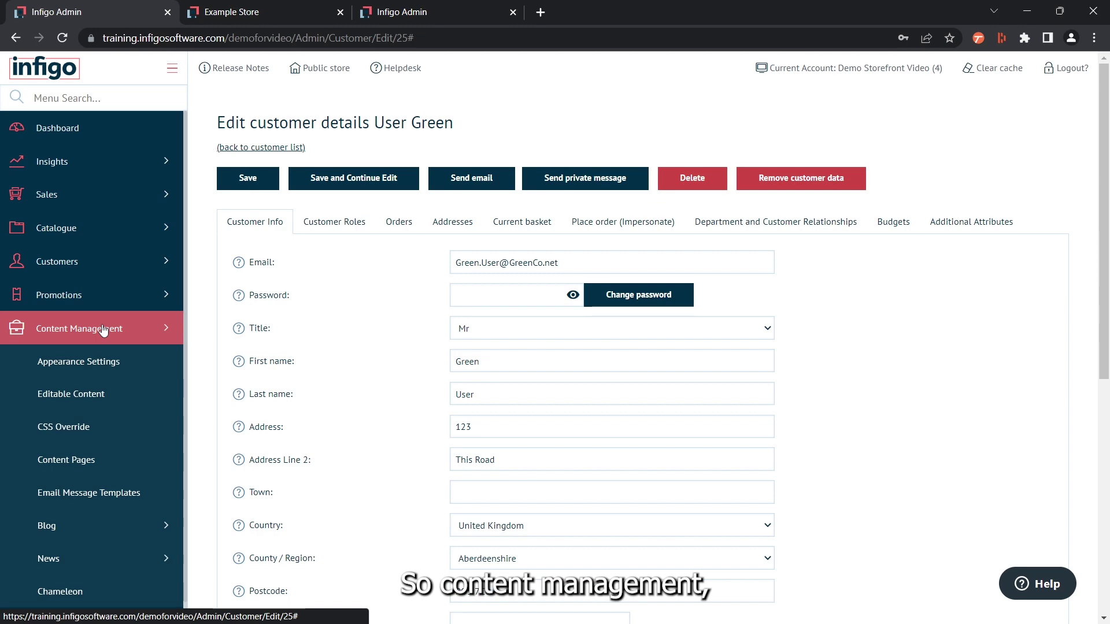
pyautogui.click(113, 399)
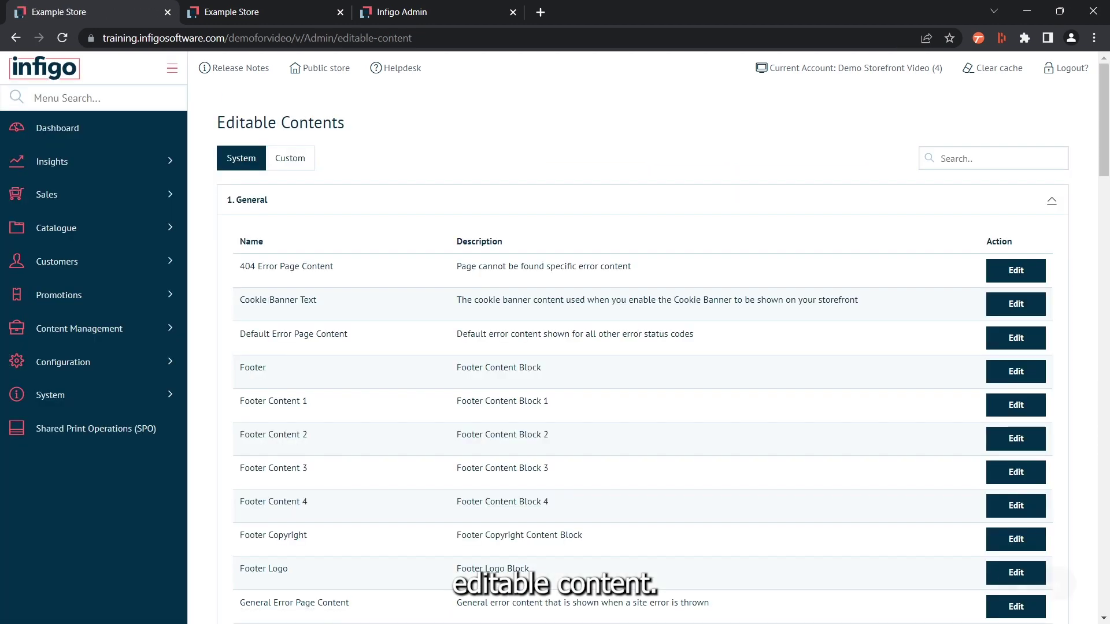
pyautogui.scroll(-3, 272, 357)
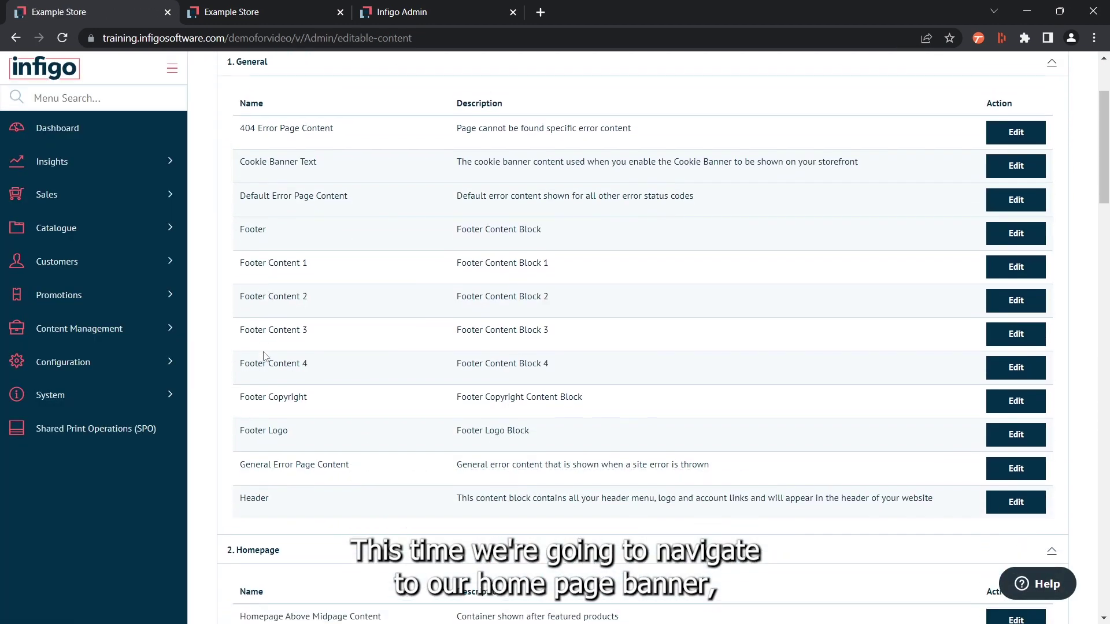
pyautogui.scroll(-3, 275, 356)
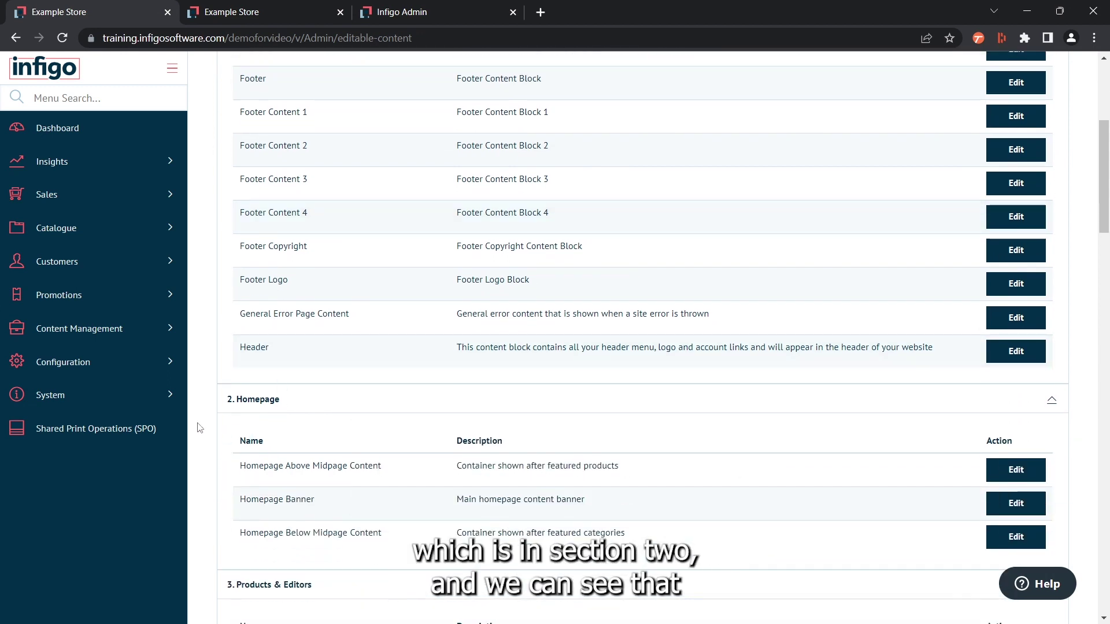
pyautogui.click(1015, 496)
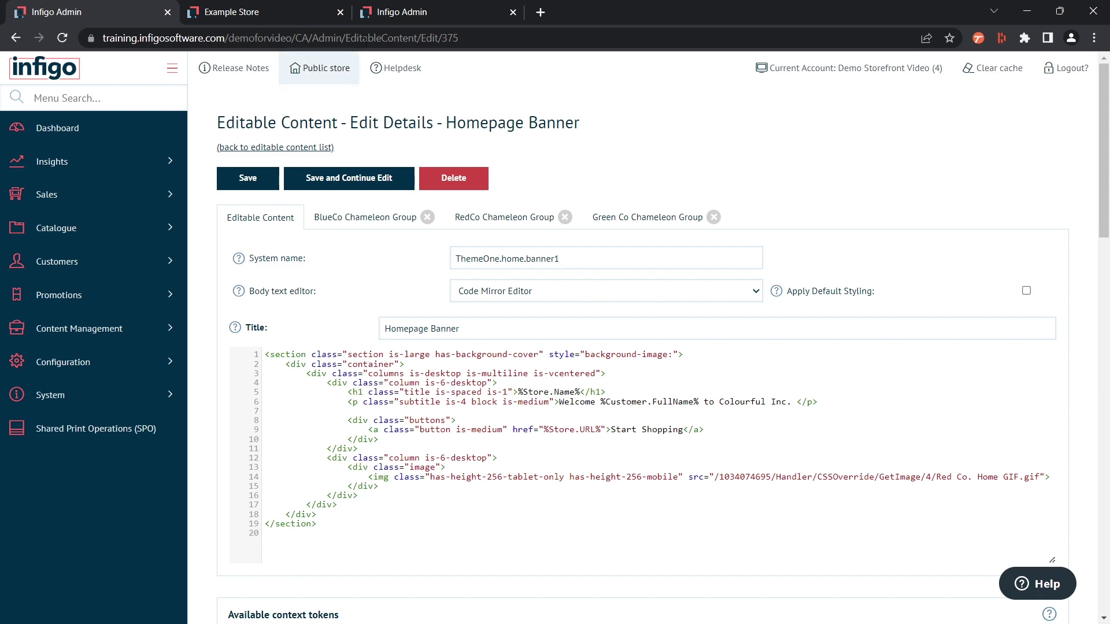
# Replace the default Homepage Banner's image source with the URL copied from Colourful Inc. Logo.png in CSS Override and save, staying in the editor
pyautogui.click(402, 12)
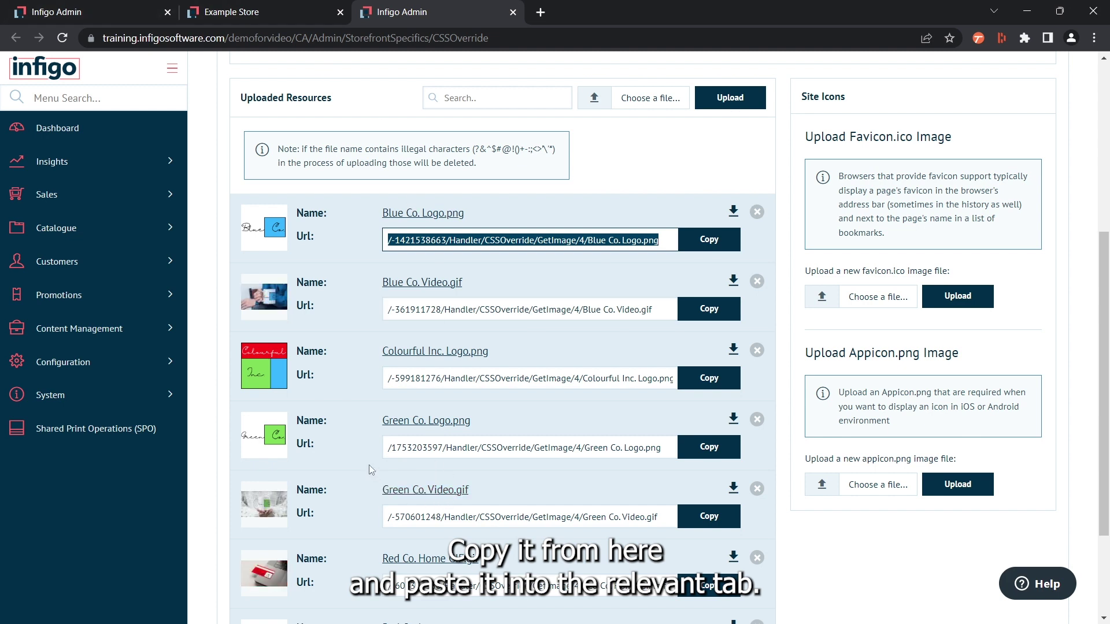
pyautogui.click(708, 379)
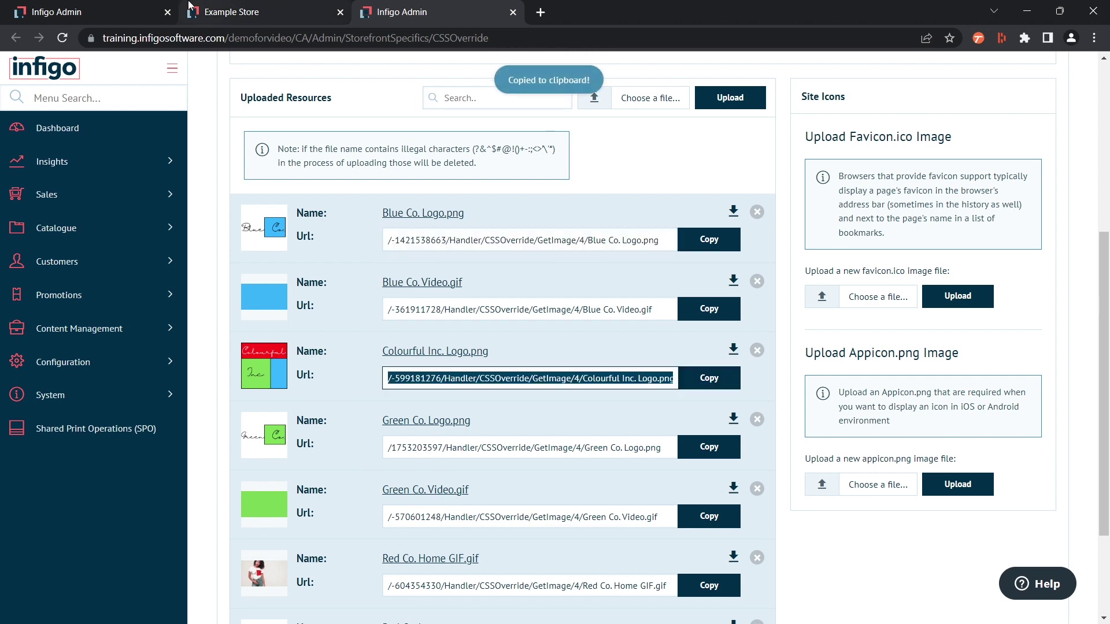
pyautogui.click(139, 11)
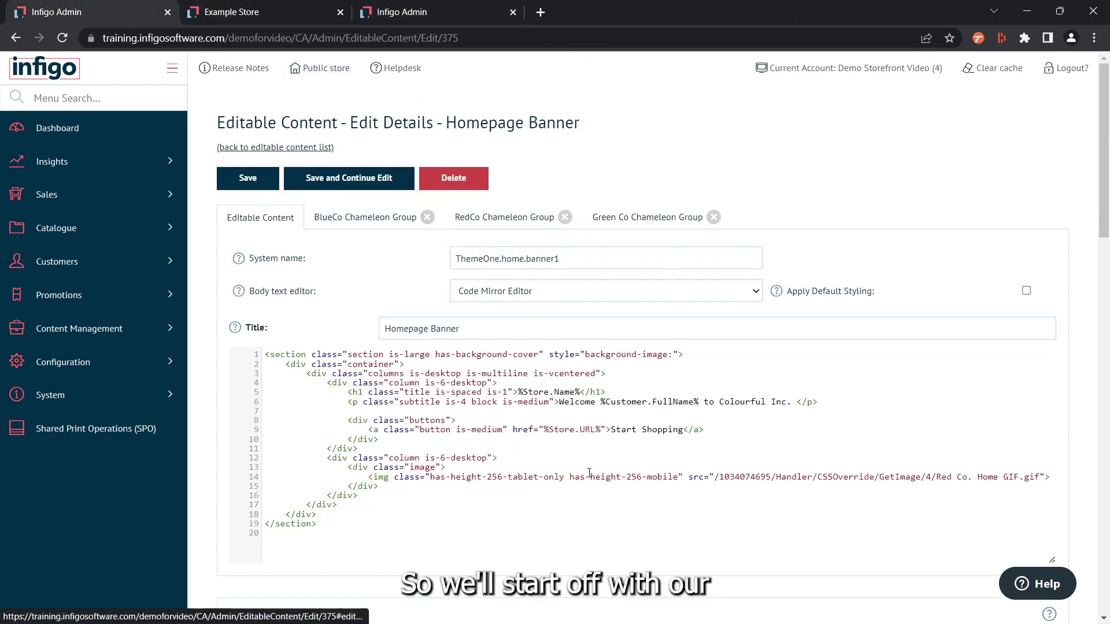
pyautogui.moveTo(716, 477); pyautogui.dragTo(1040, 479)
pyautogui.hotkey('ctrl', 'v')
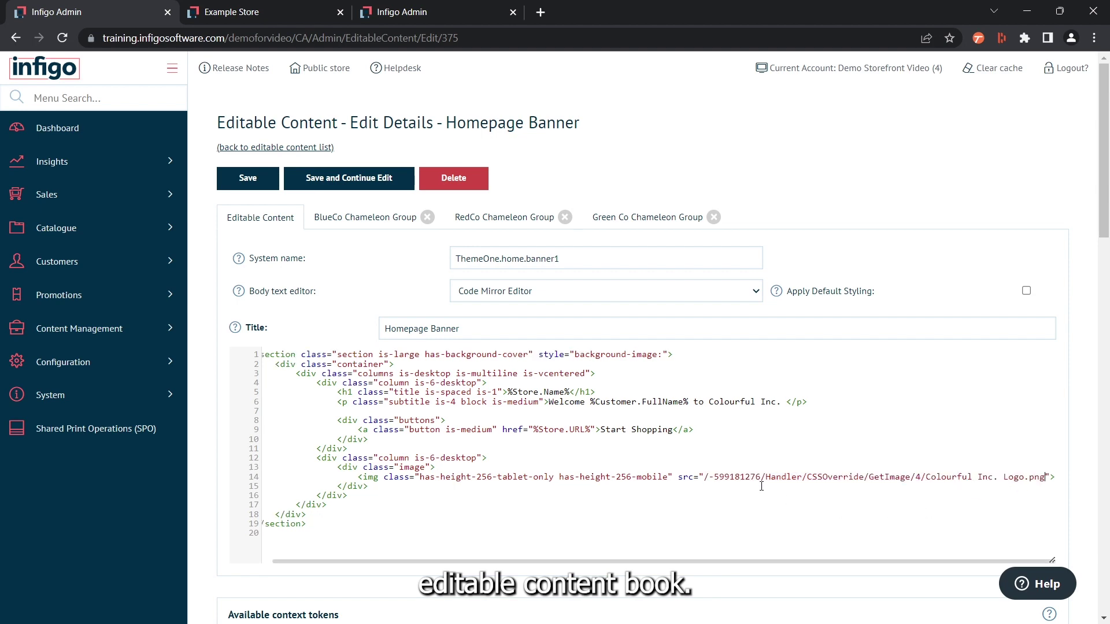
pyautogui.click(325, 179)
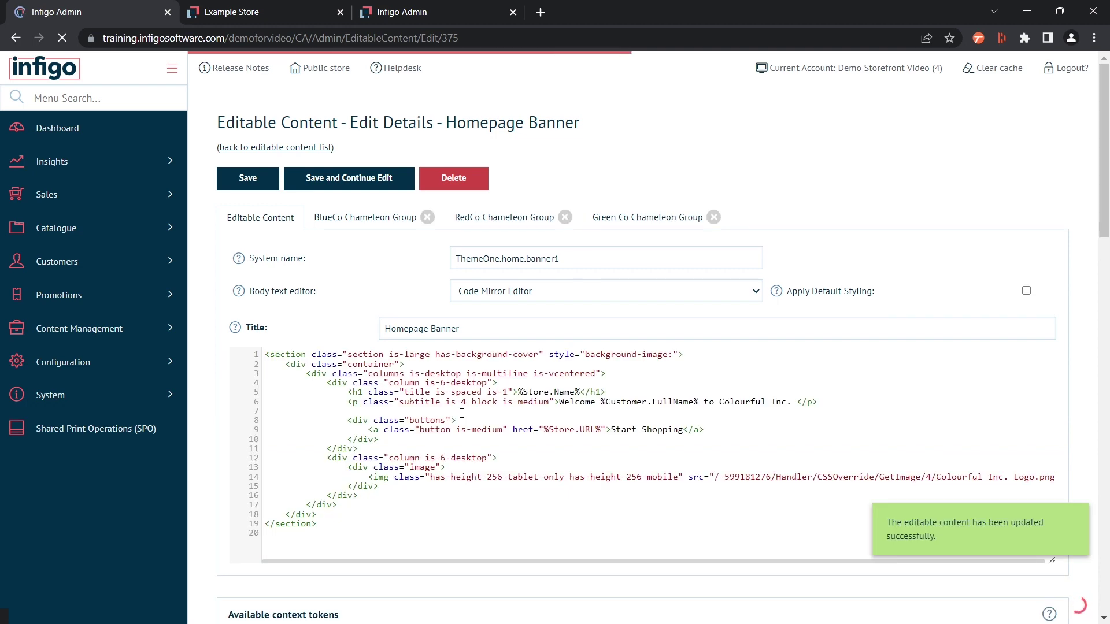
# Replace the BlueCo Chameleon Group banner's image source with the URL copied from Blue Co. Video.gif and save, staying in the editor
pyautogui.click(361, 218)
pyautogui.click(404, 12)
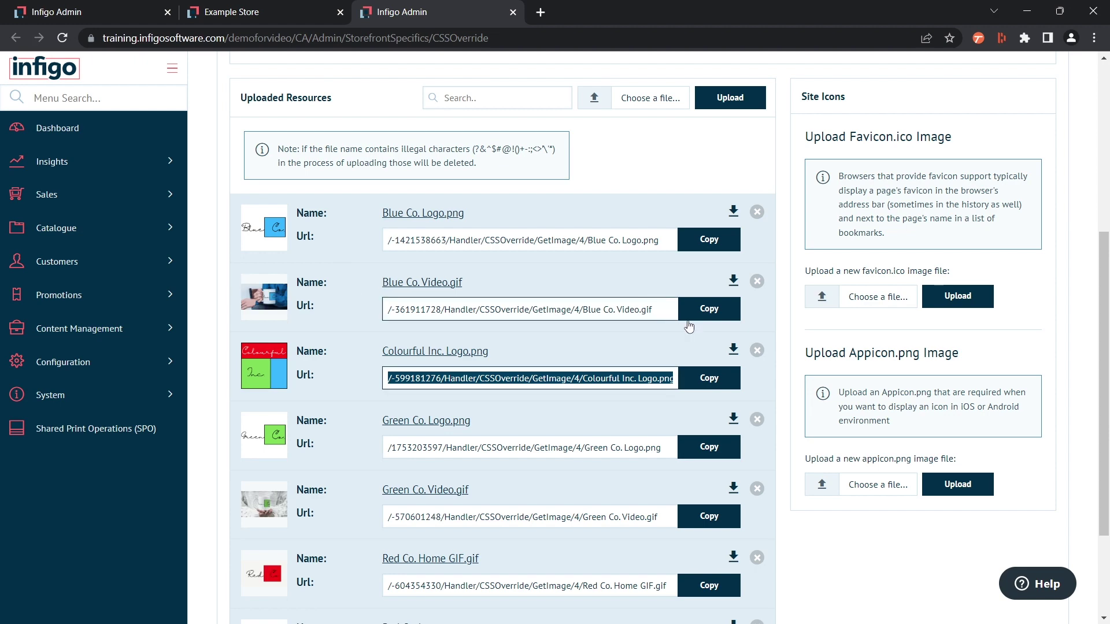
pyautogui.click(704, 310)
pyautogui.click(174, 16)
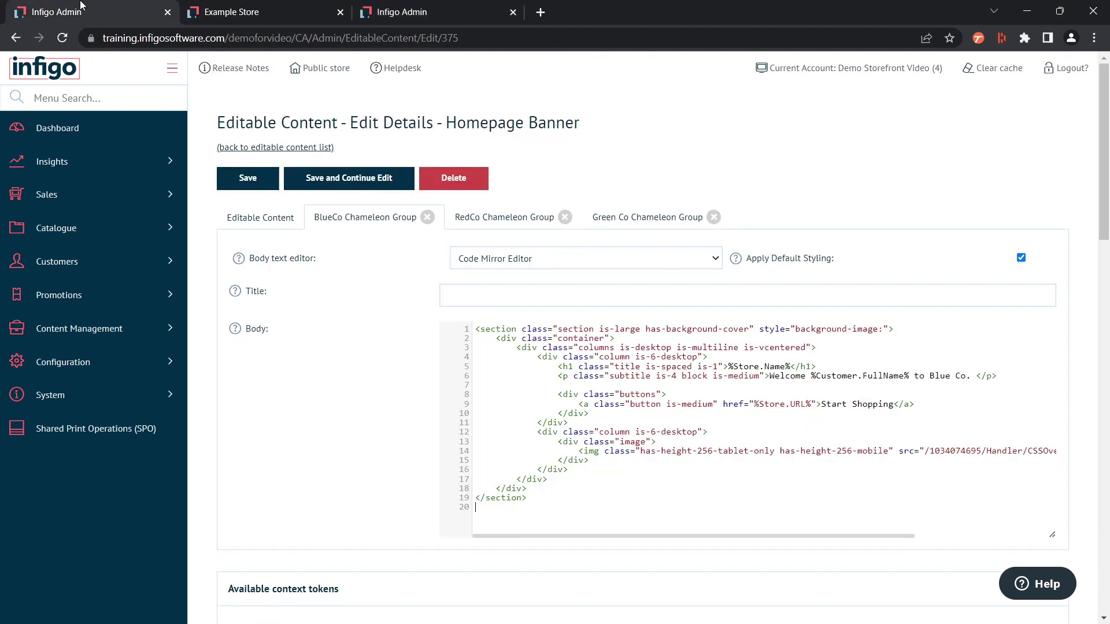
pyautogui.hscroll(3, 604, 533)
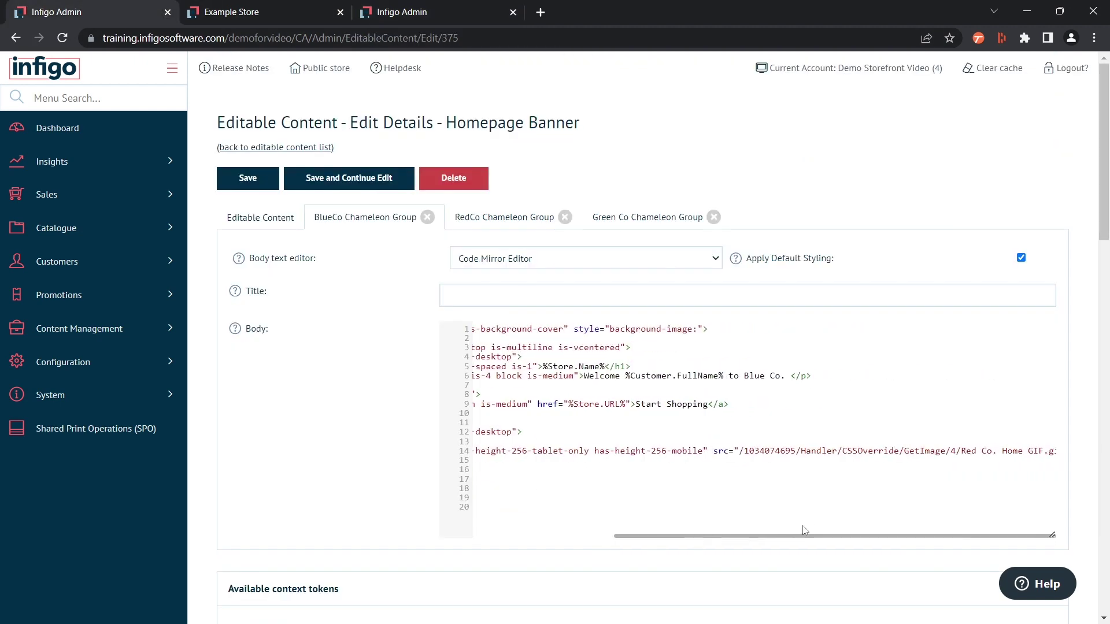
pyautogui.hscroll(-3, 605, 533)
pyautogui.moveTo(923, 451); pyautogui.dragTo(1046, 456)
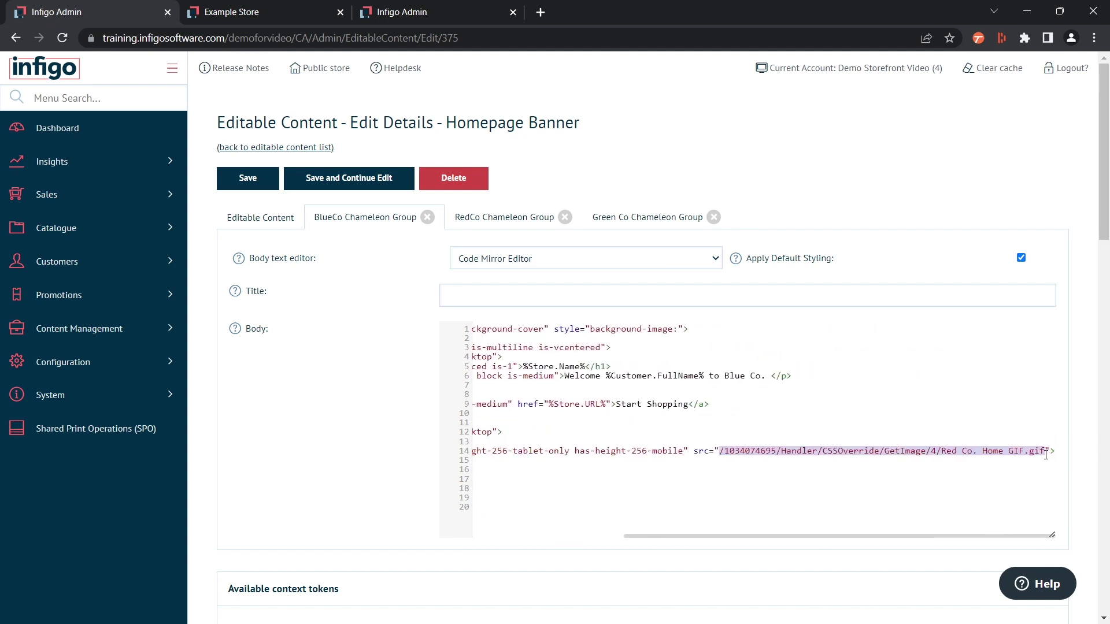
pyautogui.hotkey('ctrl', 'v')
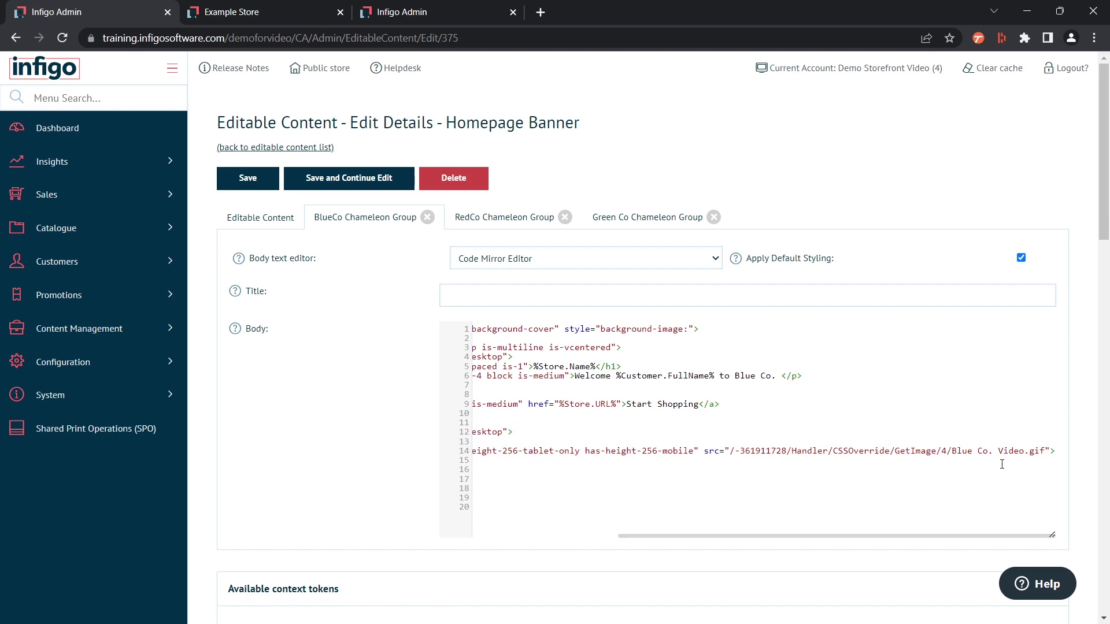
pyautogui.click(352, 180)
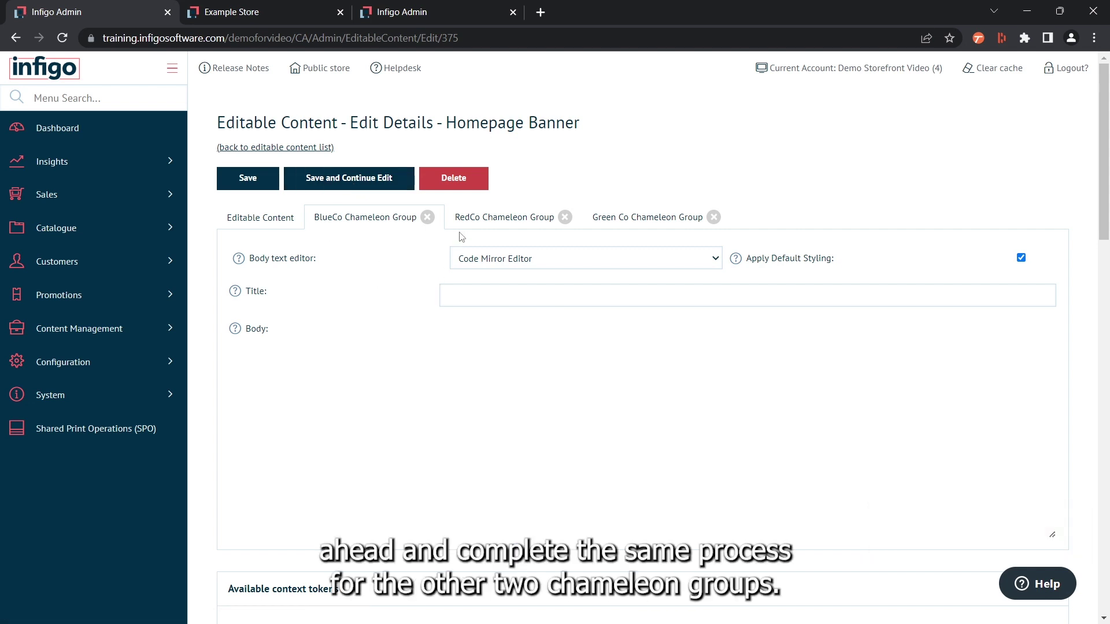
# Close the Example Store tab, impersonate the BlueCo approver from Customer Management to check the homepage banner, and log out of the impersonation
pyautogui.click(623, 219)
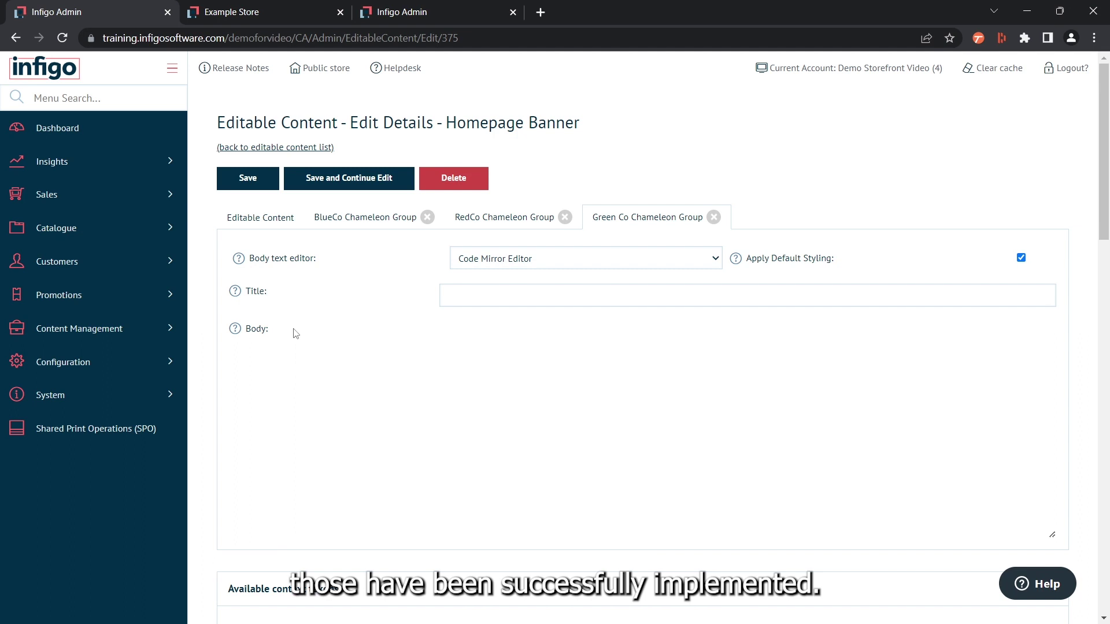
pyautogui.click(340, 12)
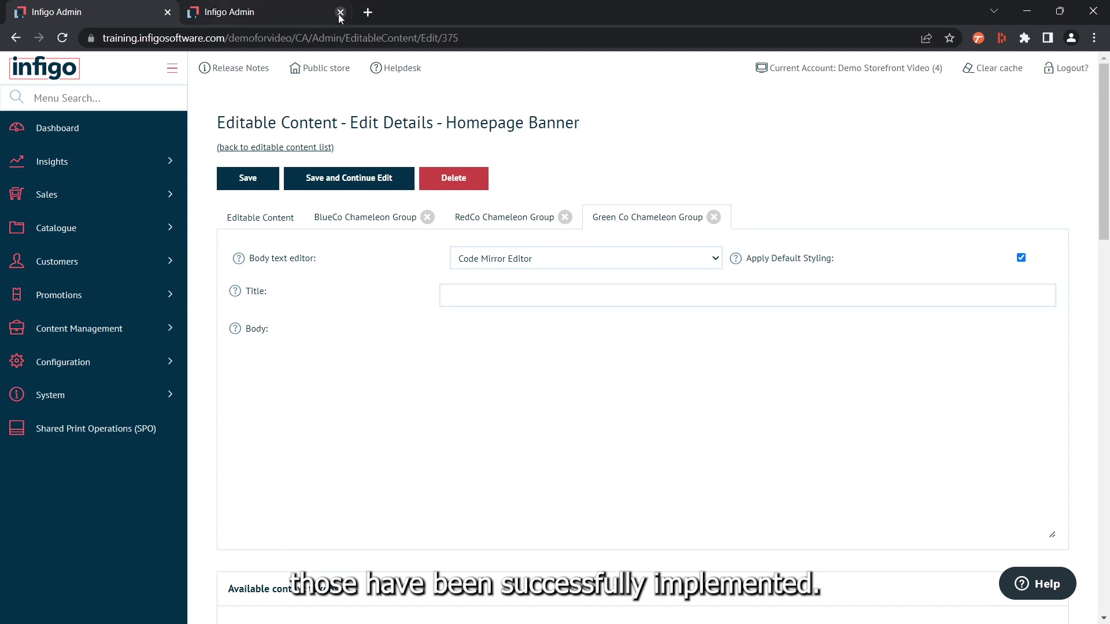
pyautogui.click(110, 262)
pyautogui.click(118, 293)
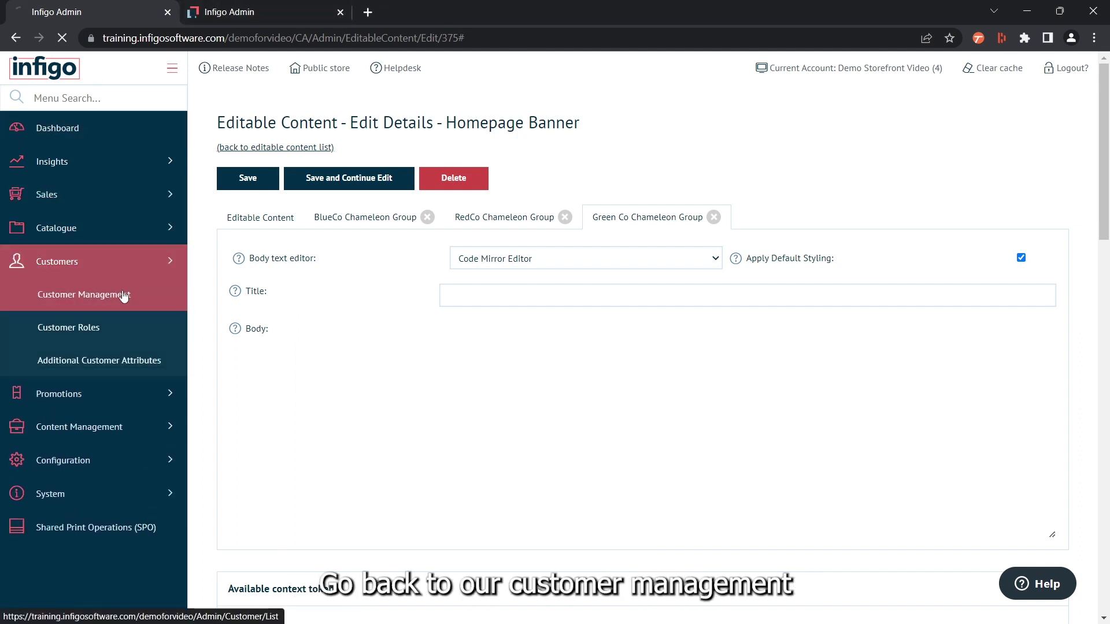
pyautogui.scroll(-1, 259, 294)
pyautogui.scroll(-9, 259, 294)
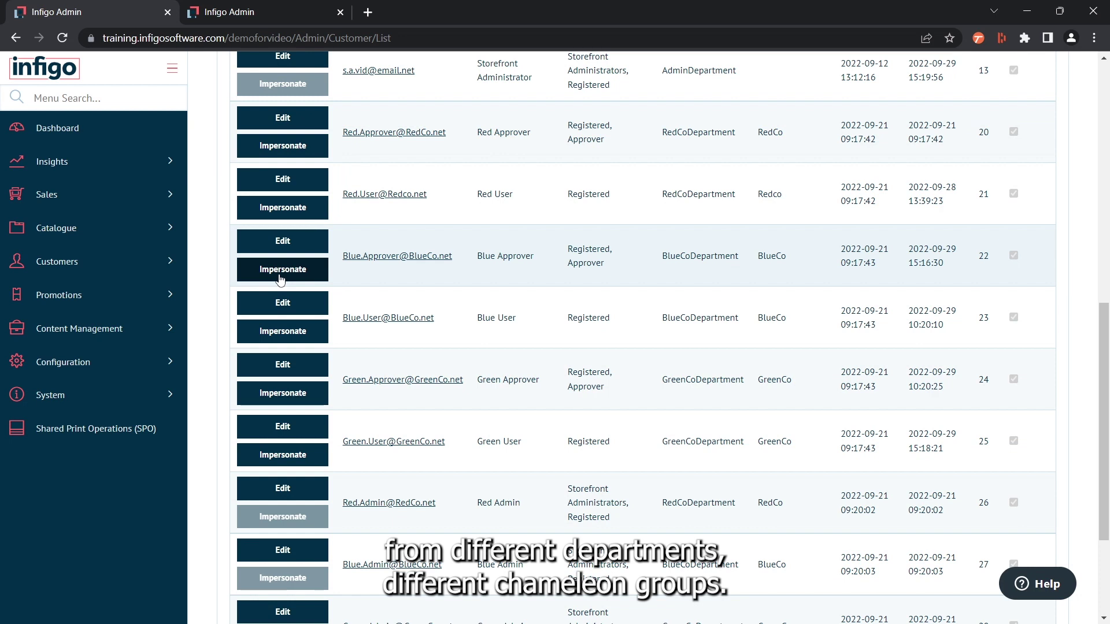
pyautogui.click(274, 278)
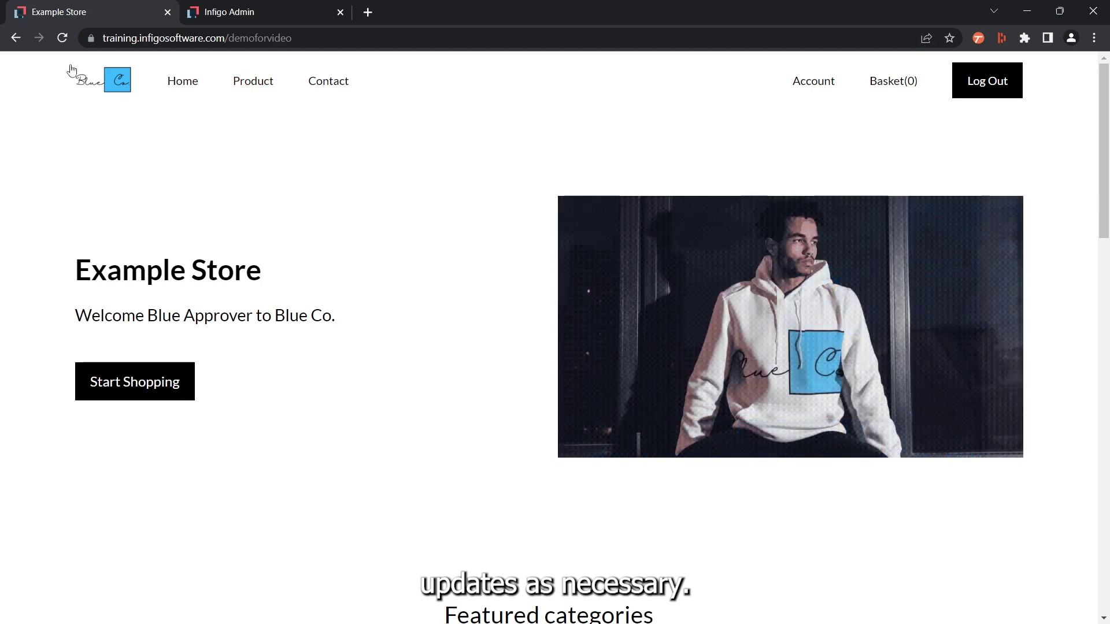
pyautogui.click(985, 92)
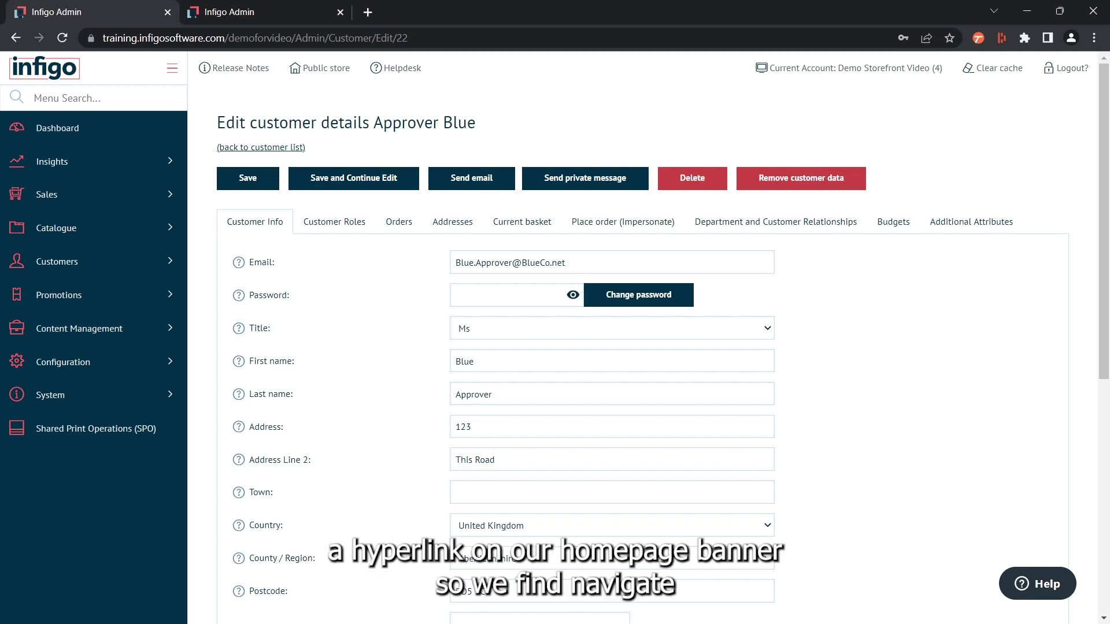
# View the public store's homepage in a separate tab, and reopen the Homepage Banner from Editable Content in the admin
pyautogui.click(321, 68)
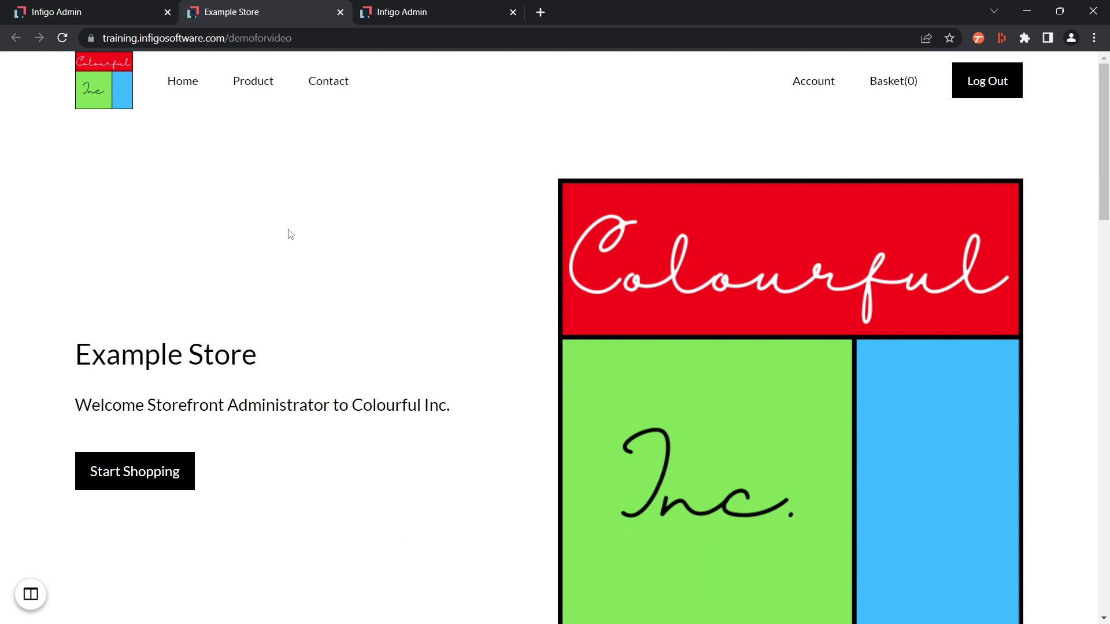
pyautogui.click(83, 13)
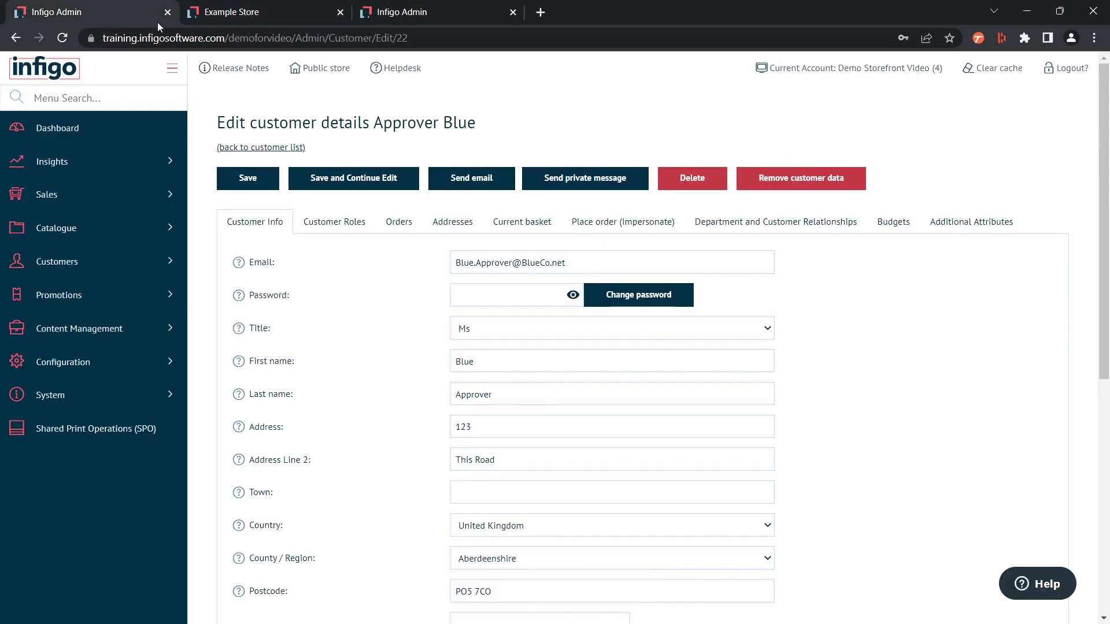
pyautogui.click(110, 335)
pyautogui.click(101, 399)
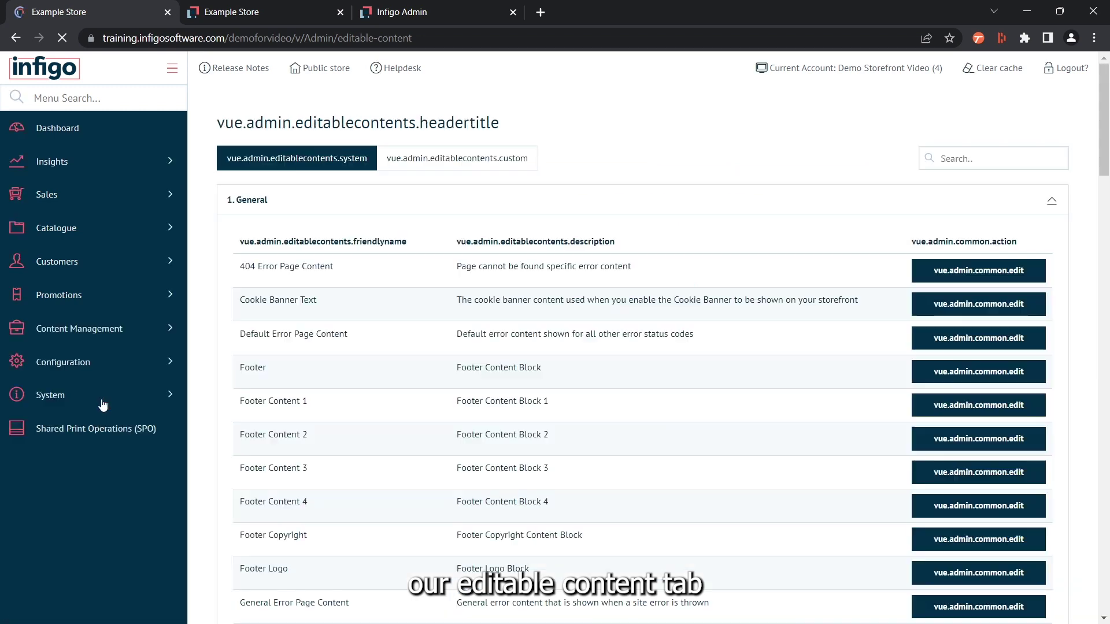
pyautogui.scroll(-6, 343, 326)
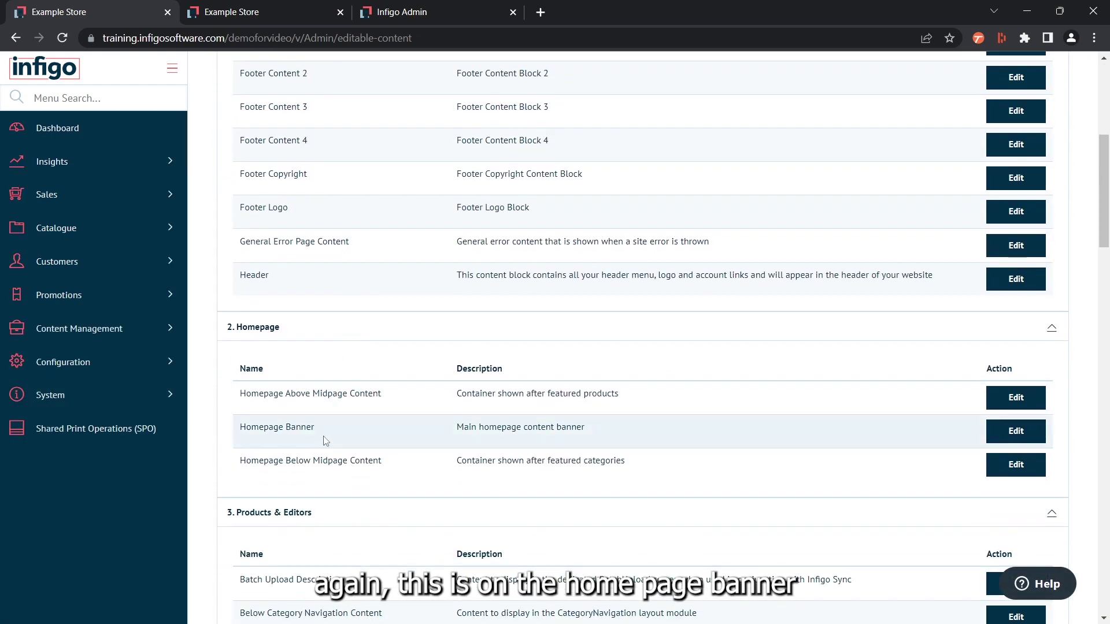
pyautogui.click(1009, 435)
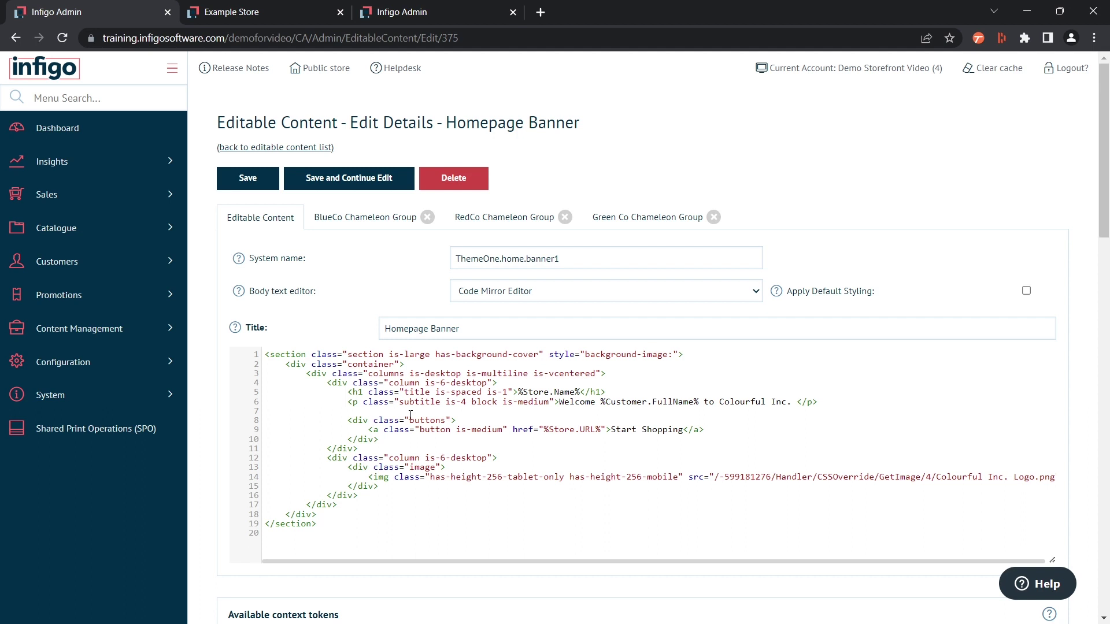
# Examine the Start Shopping button's markup in the default Homepage Banner code, selecting the whole link element and its label text
pyautogui.scroll(-1, 411, 415)
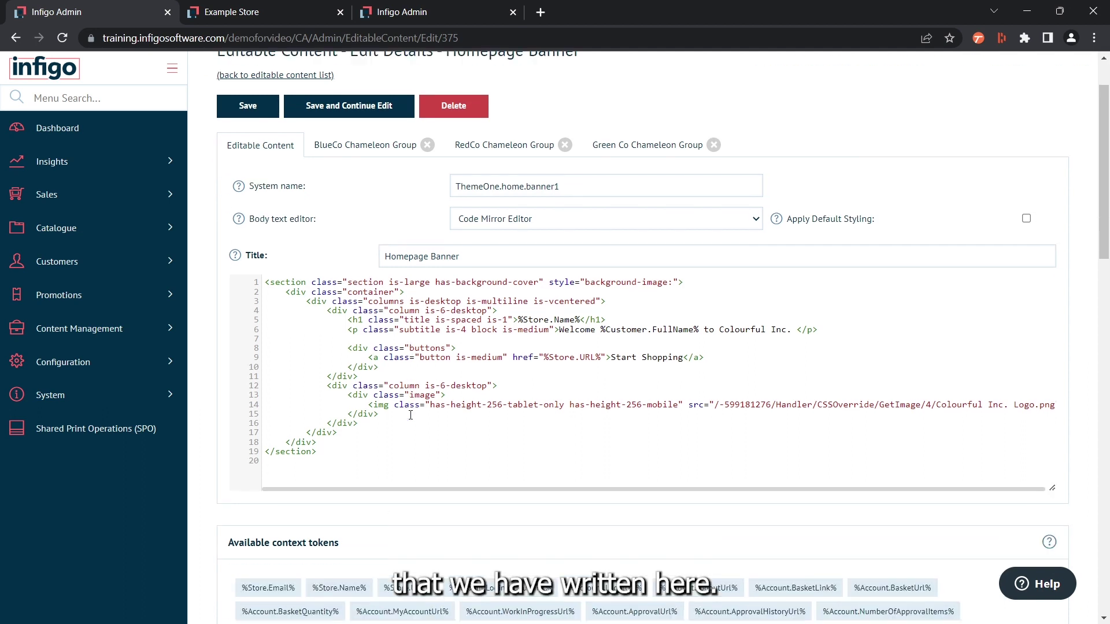
pyautogui.scroll(1, 411, 415)
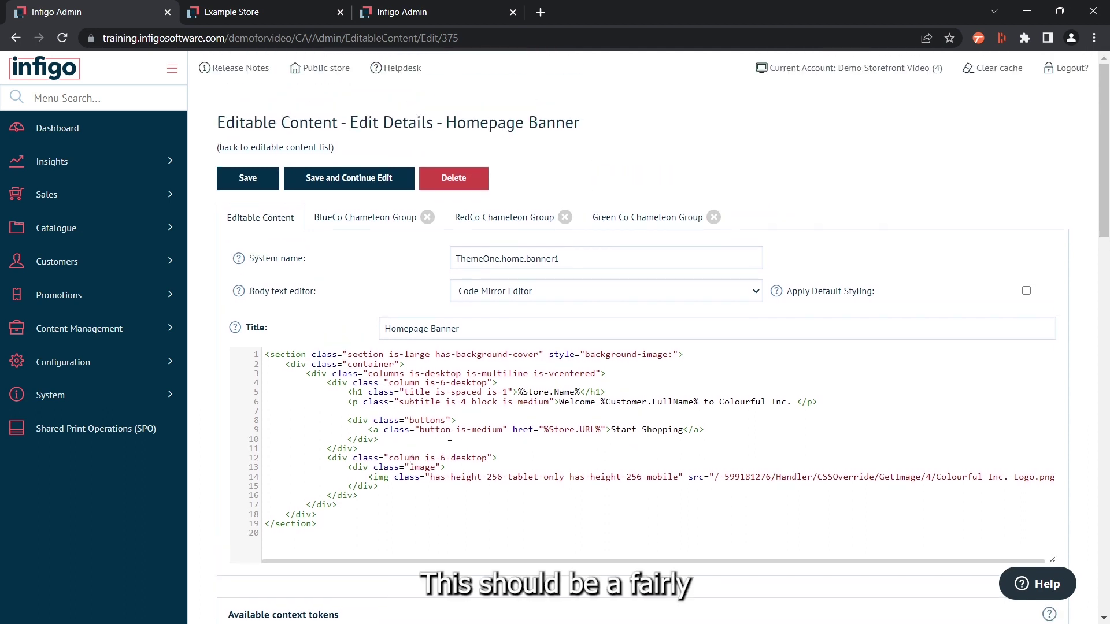
pyautogui.moveTo(708, 431); pyautogui.dragTo(371, 432)
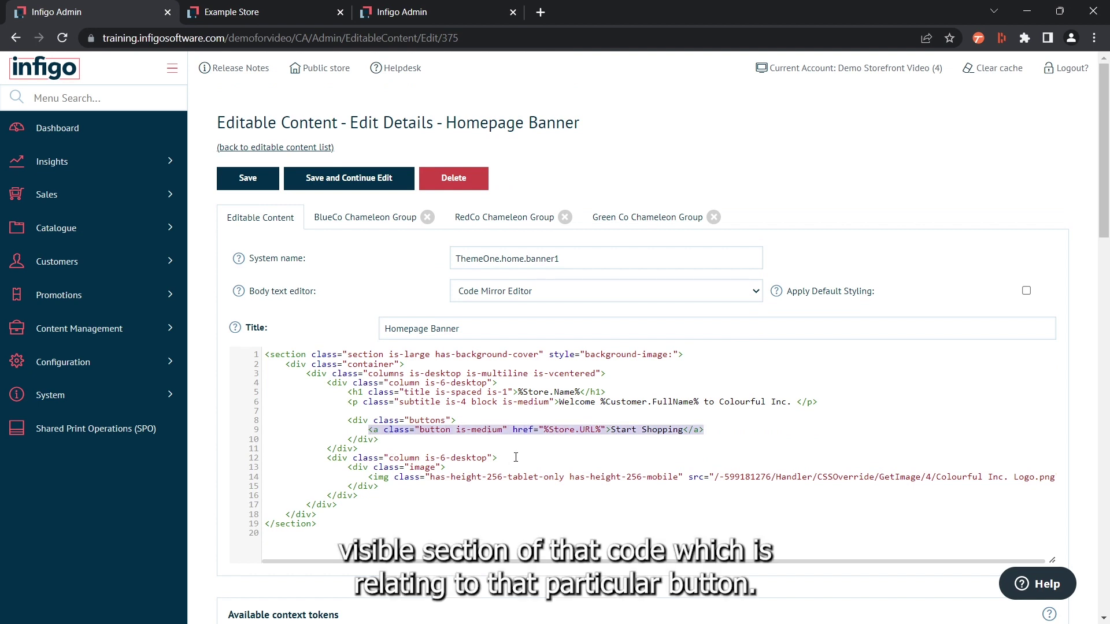
pyautogui.click(612, 431)
pyautogui.moveTo(614, 429); pyautogui.dragTo(684, 428)
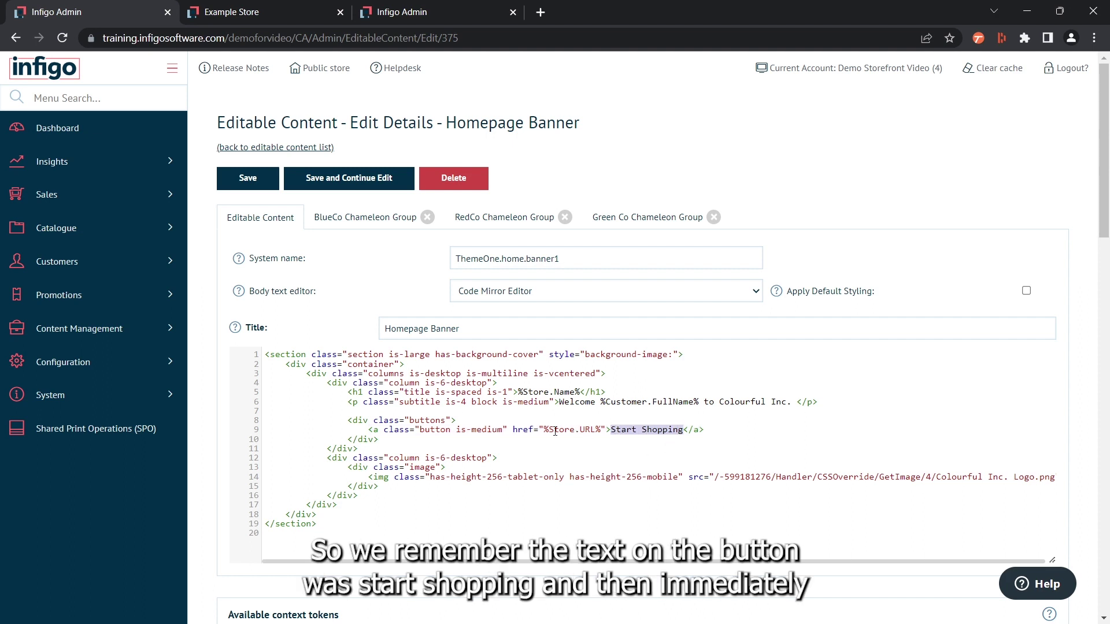
# Highlight the default banner button's href value, and open the Red Category's details from Manage Categories in the other admin tab
pyautogui.moveTo(540, 429); pyautogui.dragTo(603, 430)
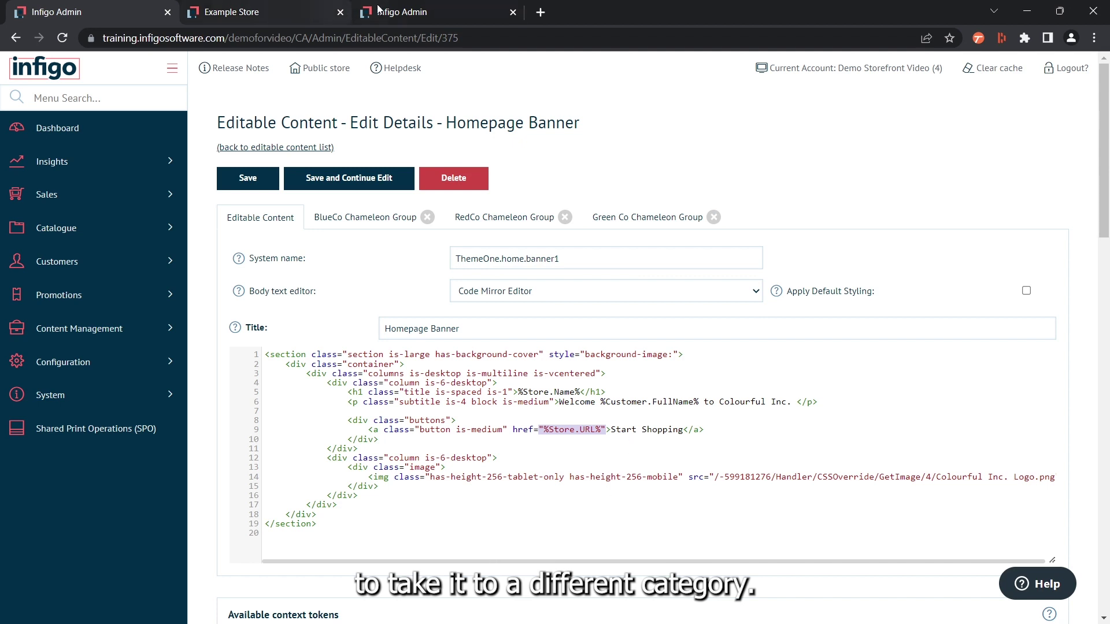
pyautogui.moveTo(381, 7)
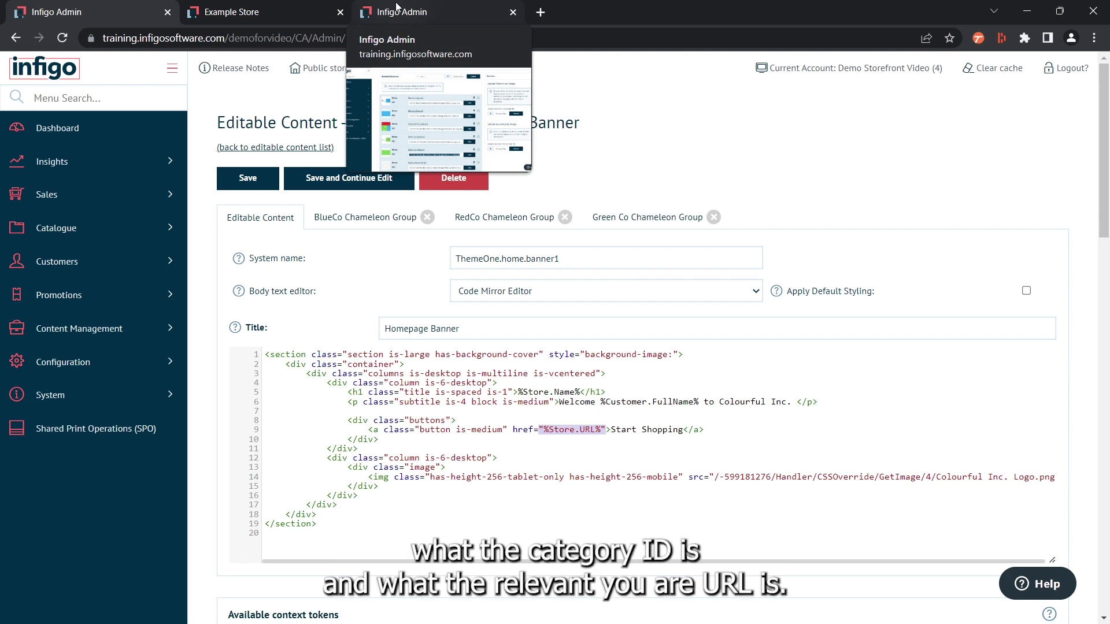
pyautogui.click(397, 8)
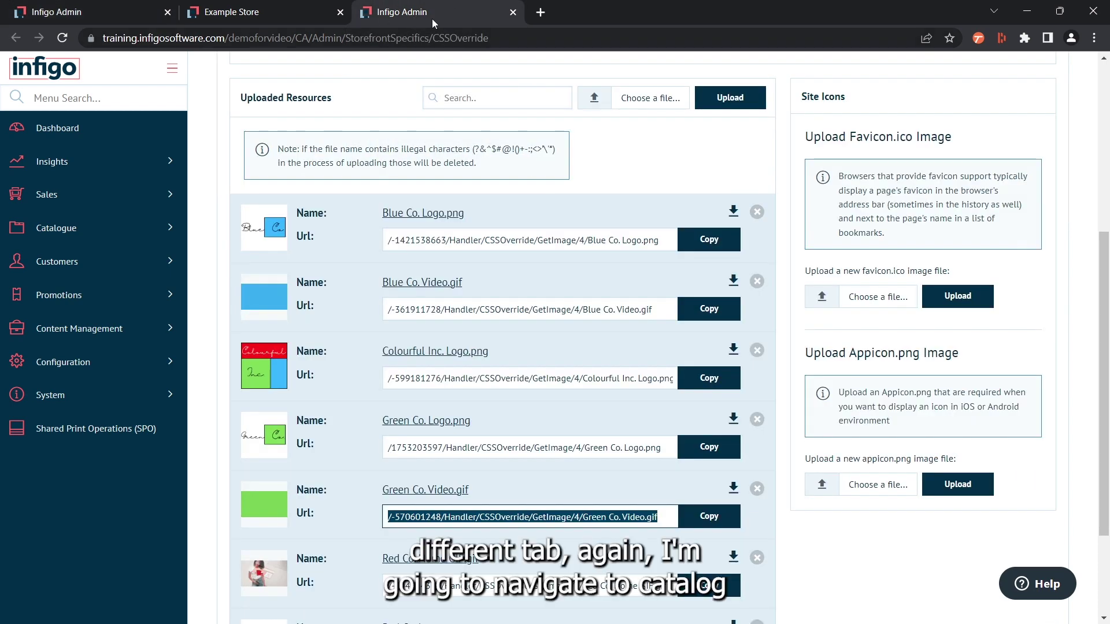
pyautogui.click(101, 231)
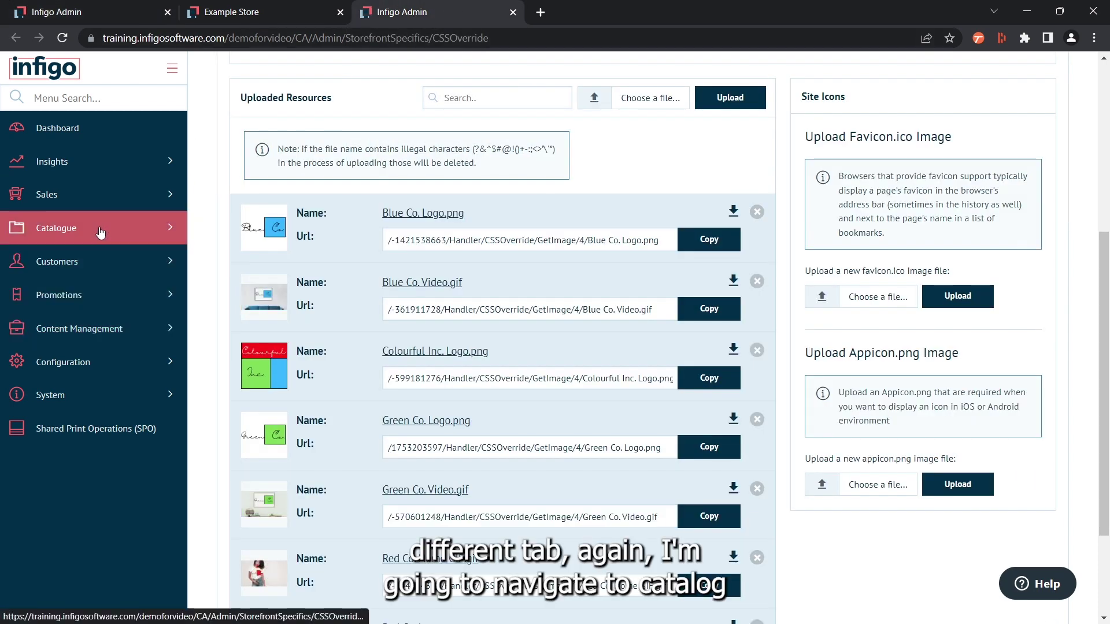
pyautogui.click(102, 362)
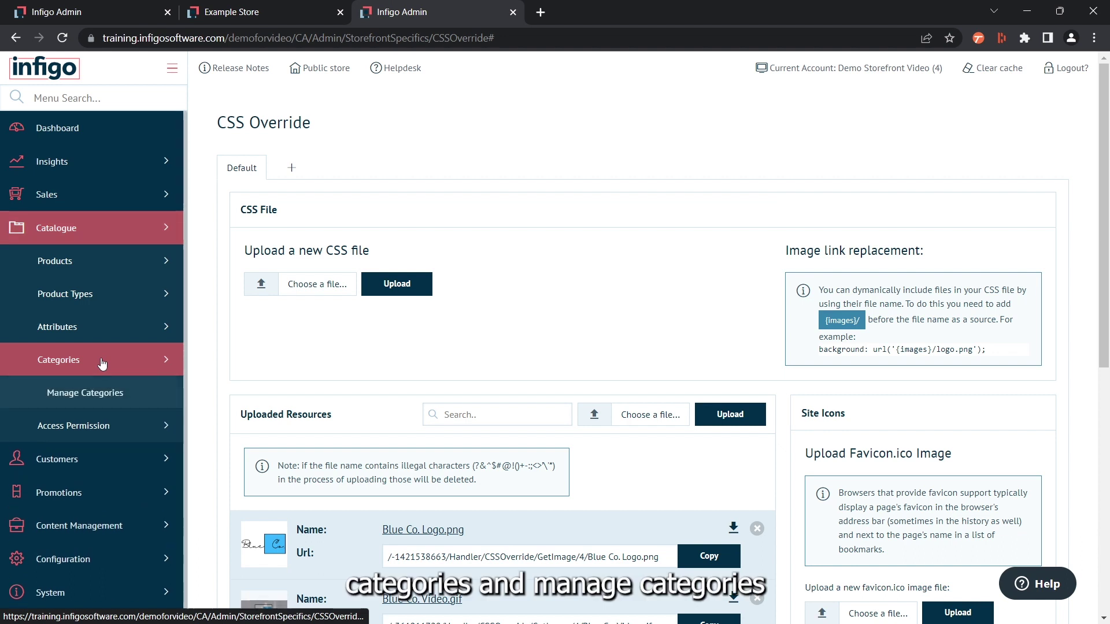
pyautogui.click(151, 394)
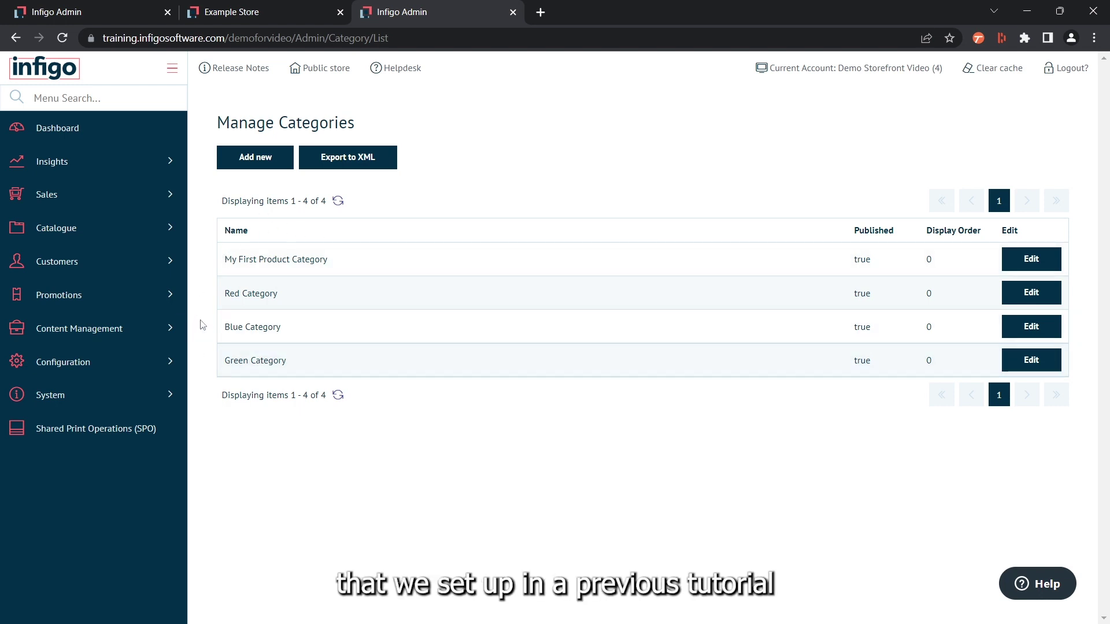
pyautogui.click(1028, 299)
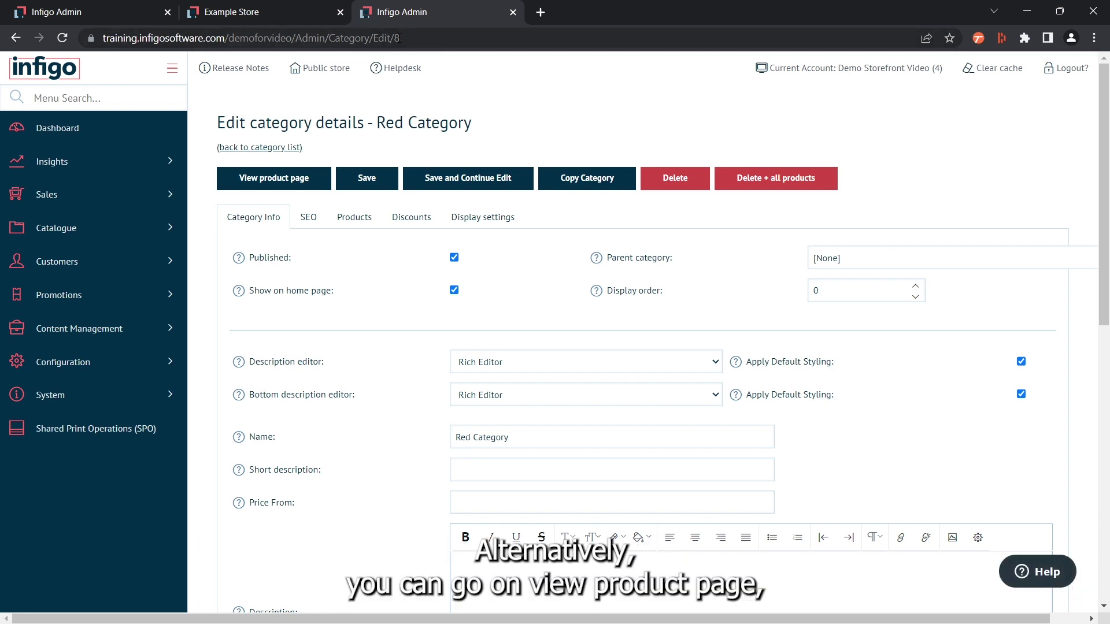
# View the Red Category's product page, copy the c/8 ending of its URL, and close that page
pyautogui.click(260, 181)
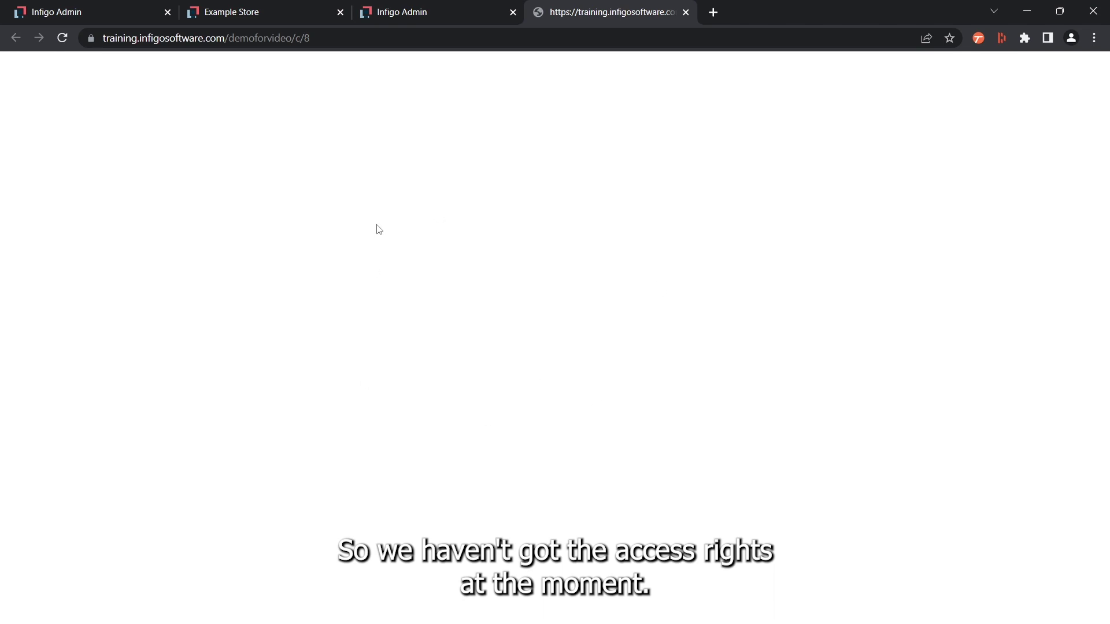
pyautogui.click(324, 38)
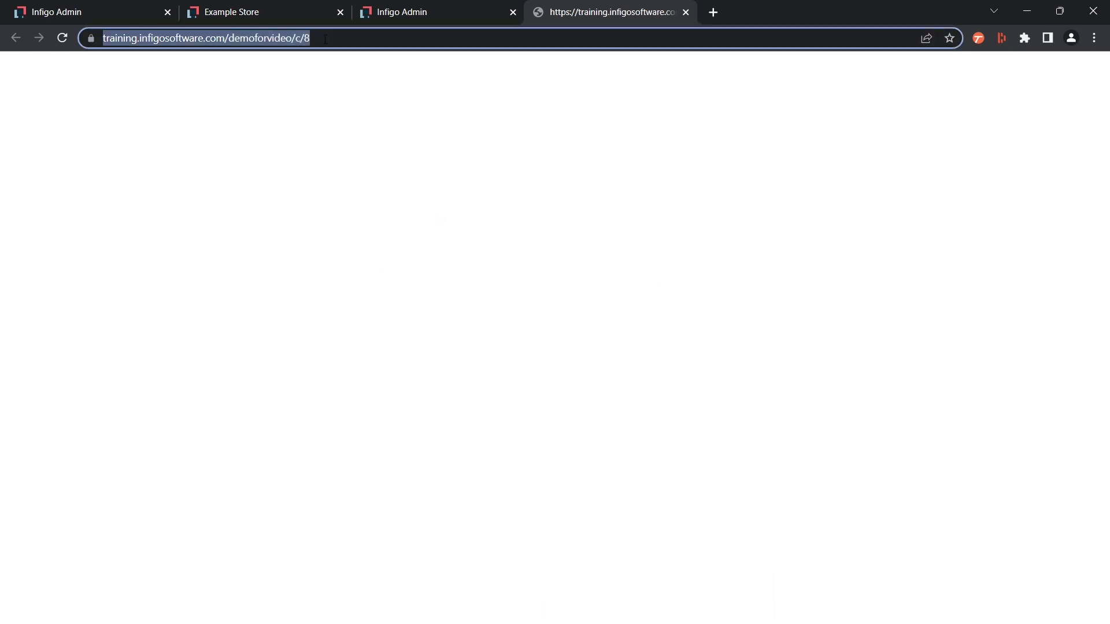
pyautogui.moveTo(343, 38)
pyautogui.mouseDown()
pyautogui.moveTo(314, 39)
pyautogui.moveTo(341, 38)
pyautogui.moveTo(328, 38)
pyautogui.mouseUp()
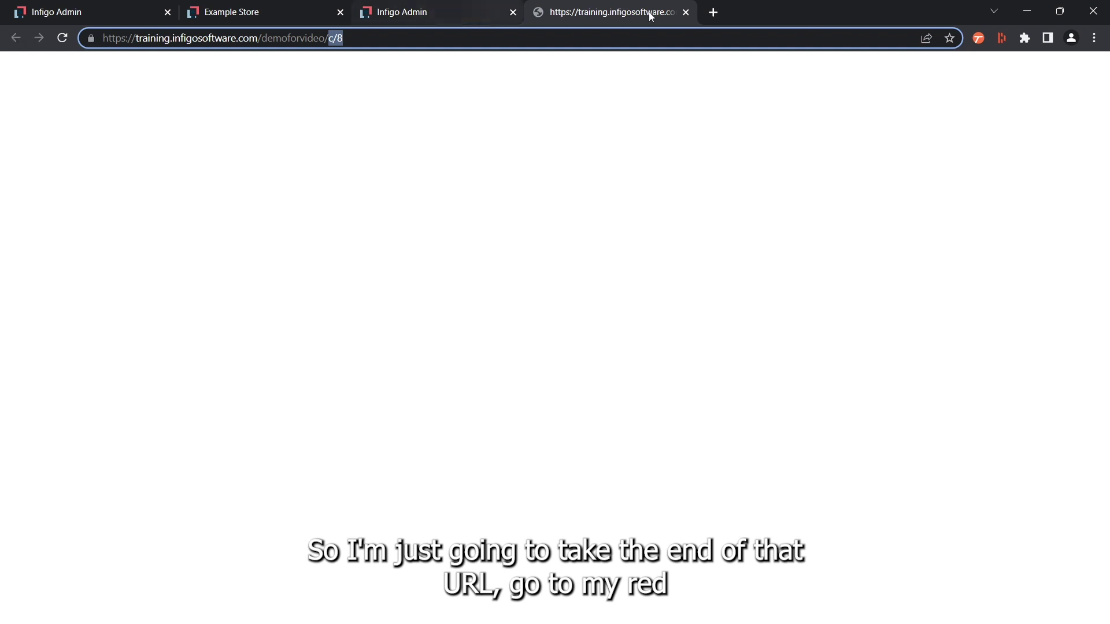
pyautogui.click(685, 13)
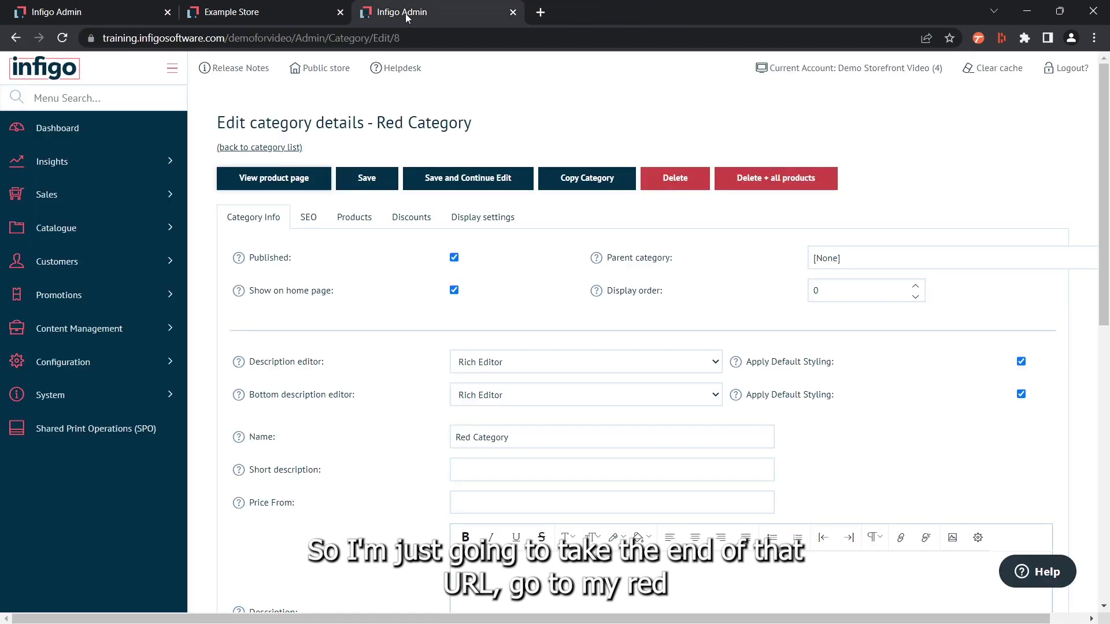
# Append c/8 after %Store.URL% in the RedCo Chameleon Group banner's Start Shopping link and save, staying in the editor
pyautogui.click(104, 8)
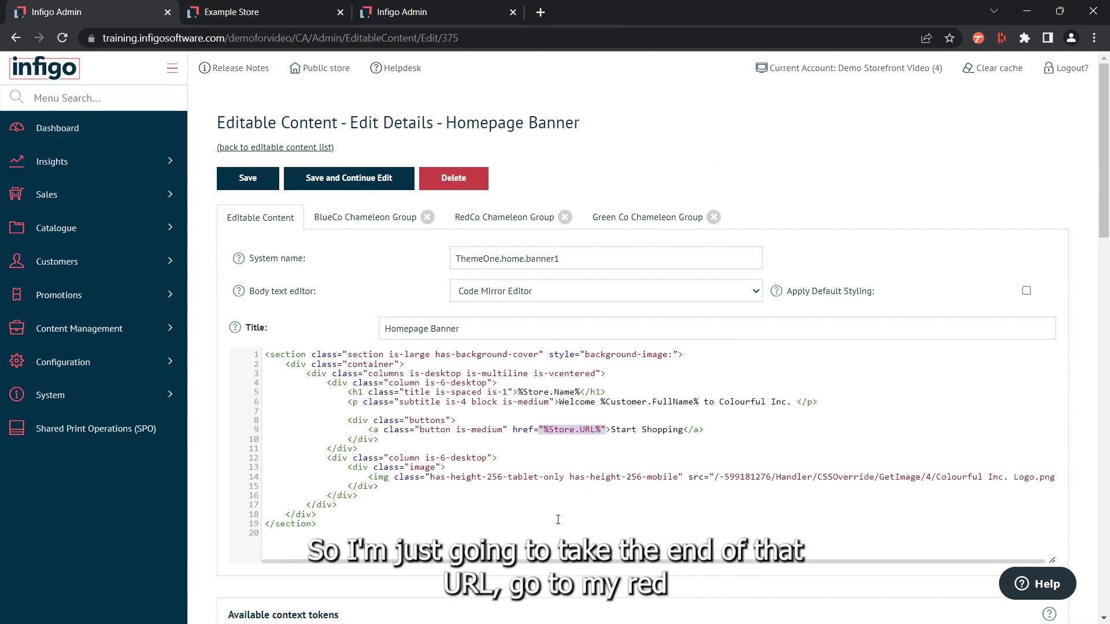
pyautogui.click(485, 218)
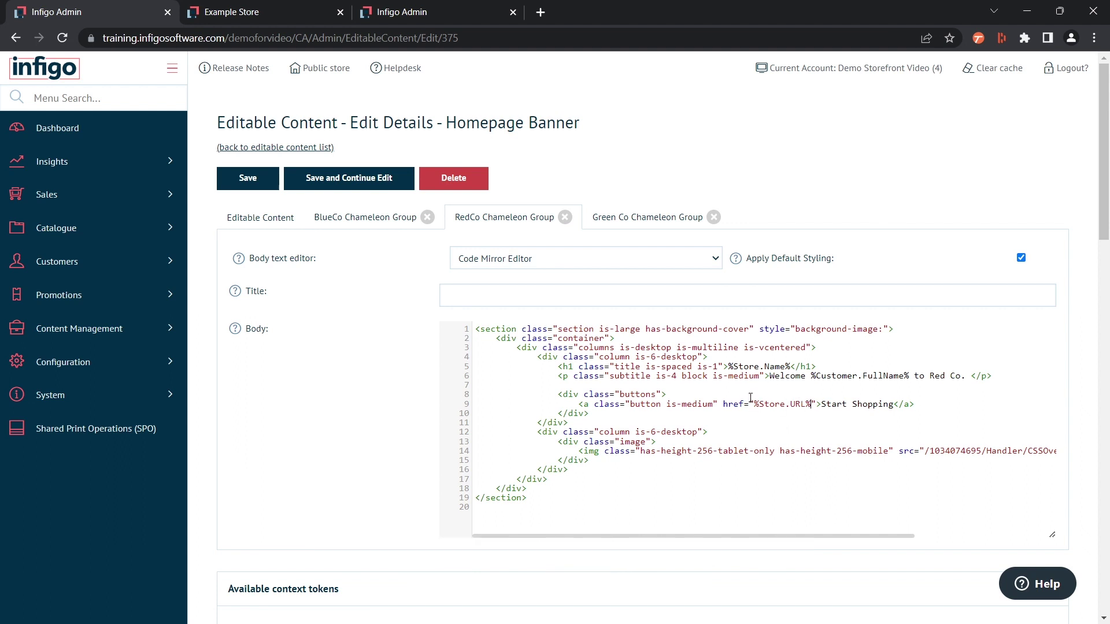
pyautogui.click(815, 404)
pyautogui.write('c/8')
pyautogui.click(348, 178)
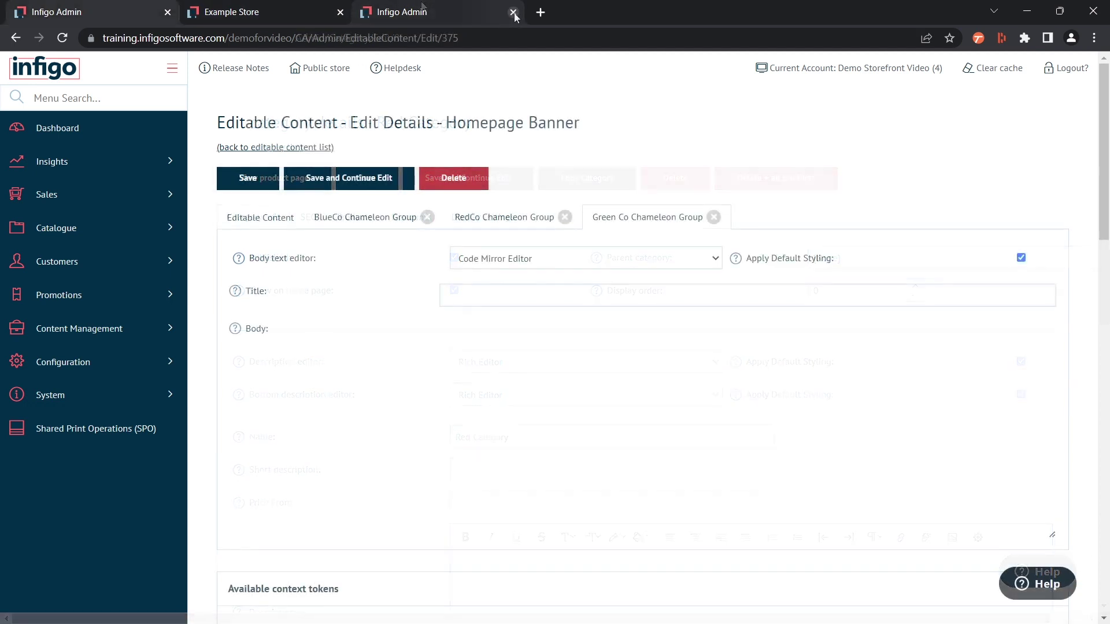
# Close the extra browser tabs, test the Start Shopping button on the public store as administrator, and close the store
pyautogui.click(514, 13)
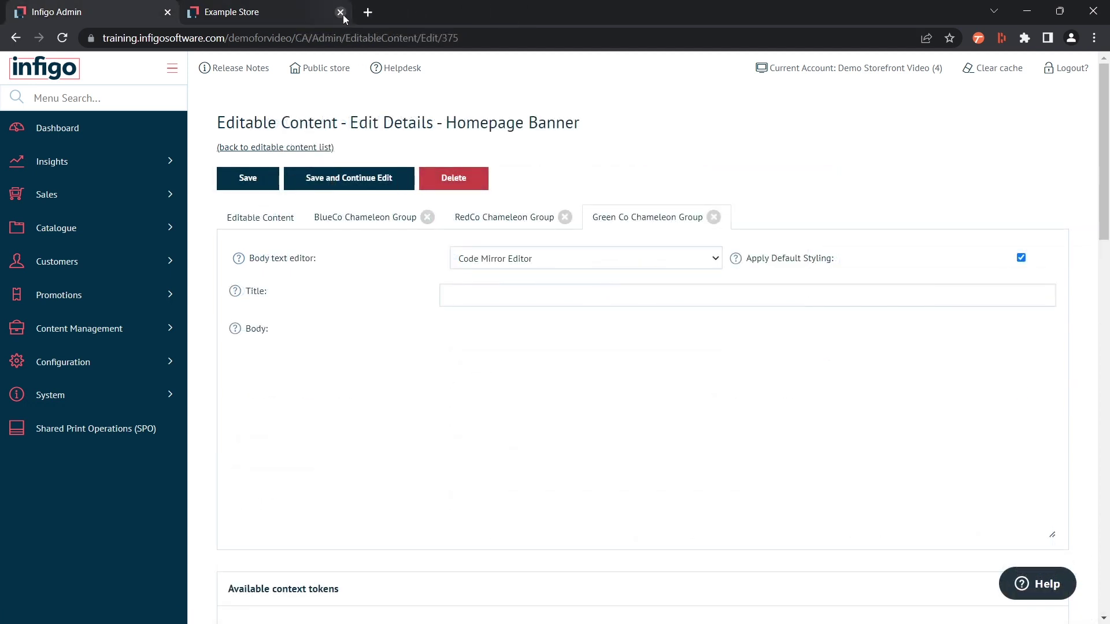
pyautogui.click(340, 11)
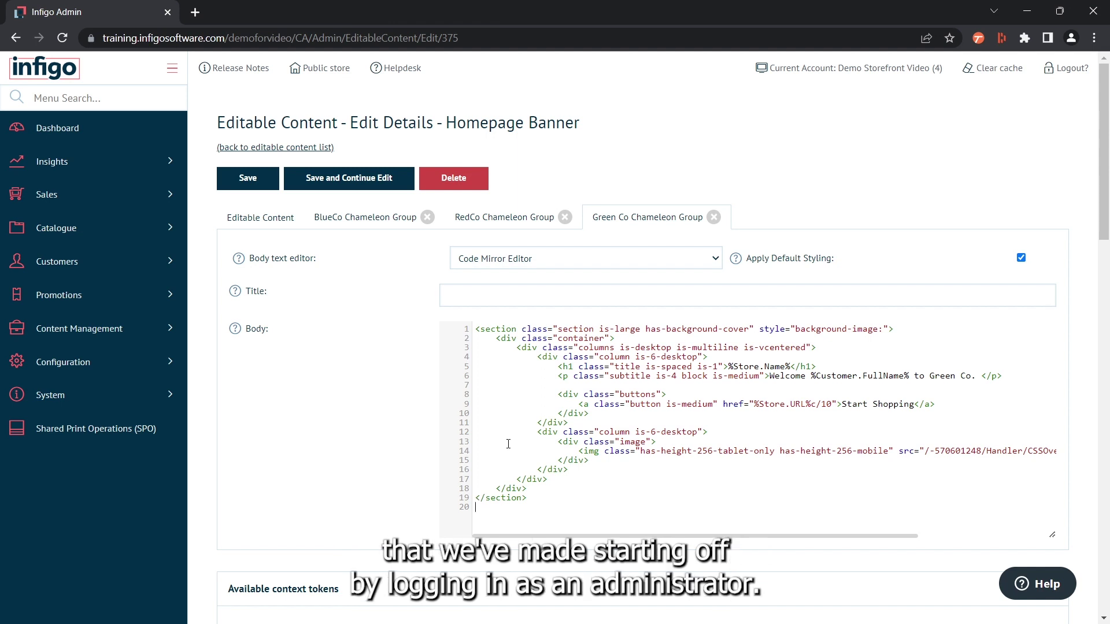
pyautogui.click(325, 69)
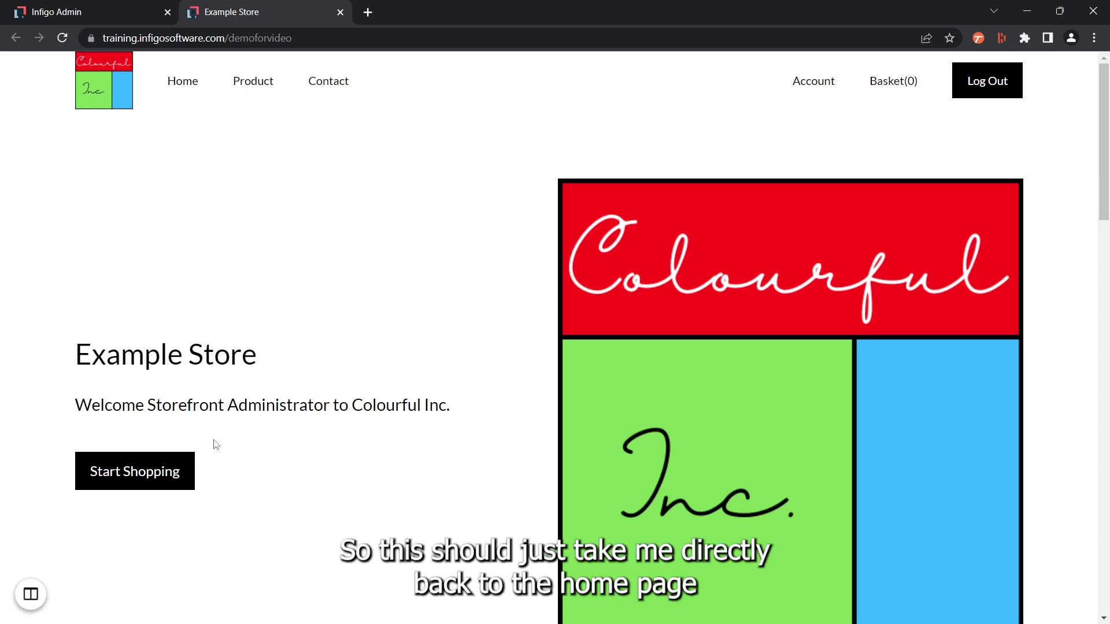
pyautogui.click(126, 485)
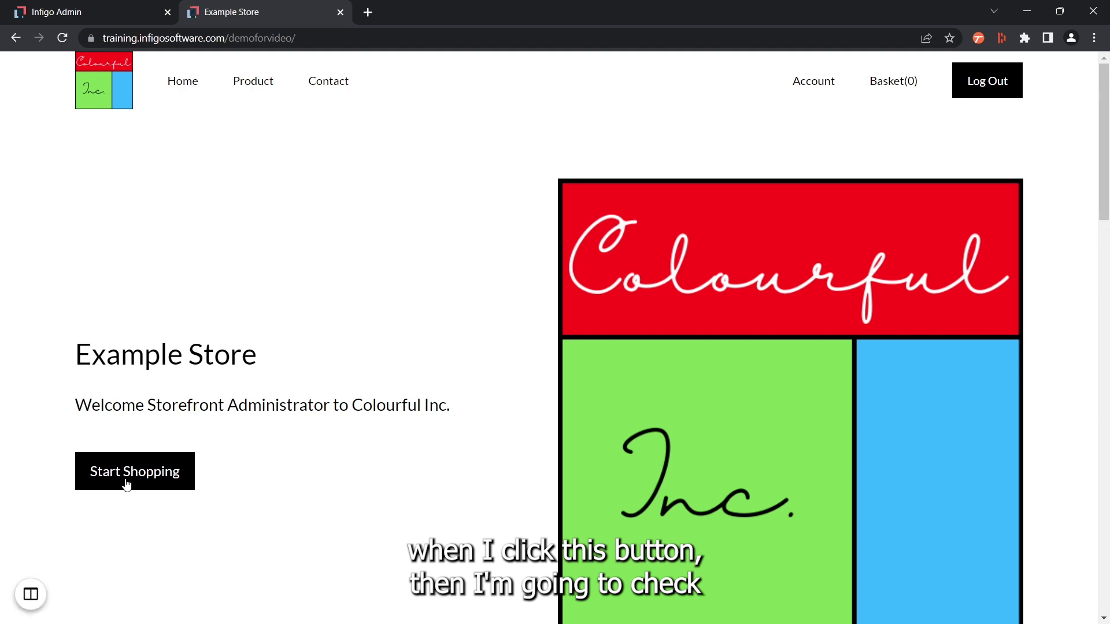
pyautogui.click(340, 12)
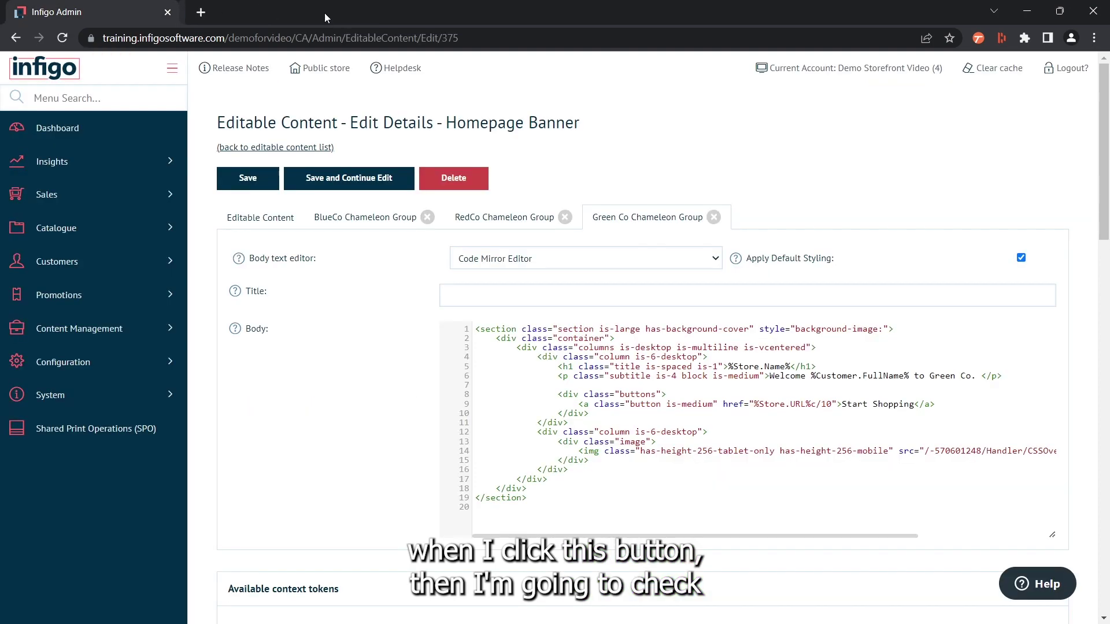
# Impersonate the standard RedCo user from Customer Management, test the banner's Start Shopping button, and log out of the impersonation
pyautogui.click(116, 262)
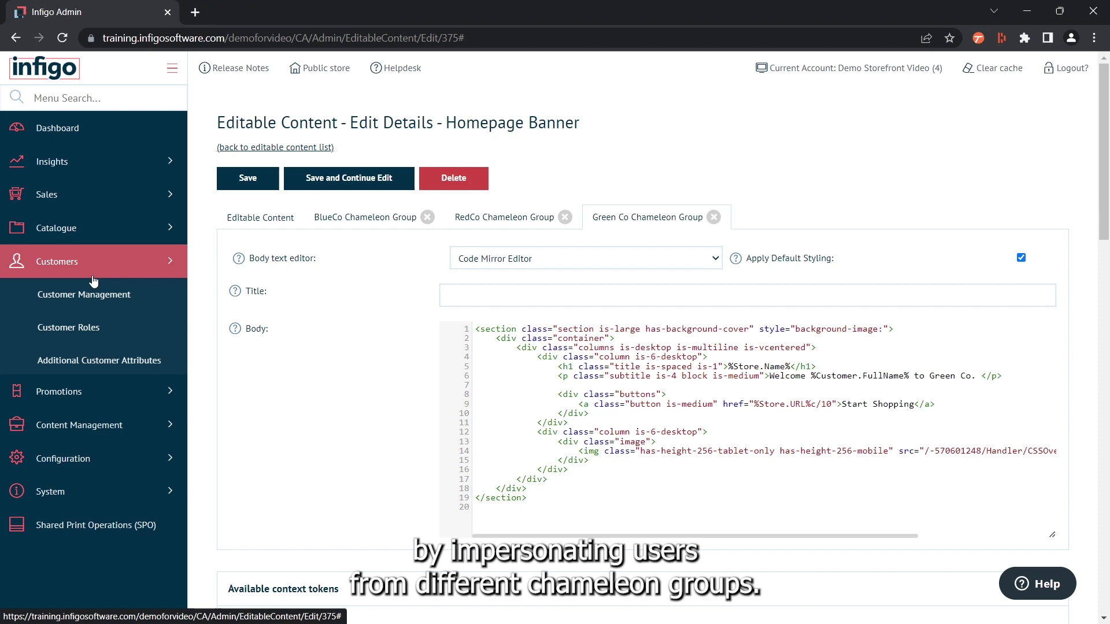
pyautogui.click(128, 305)
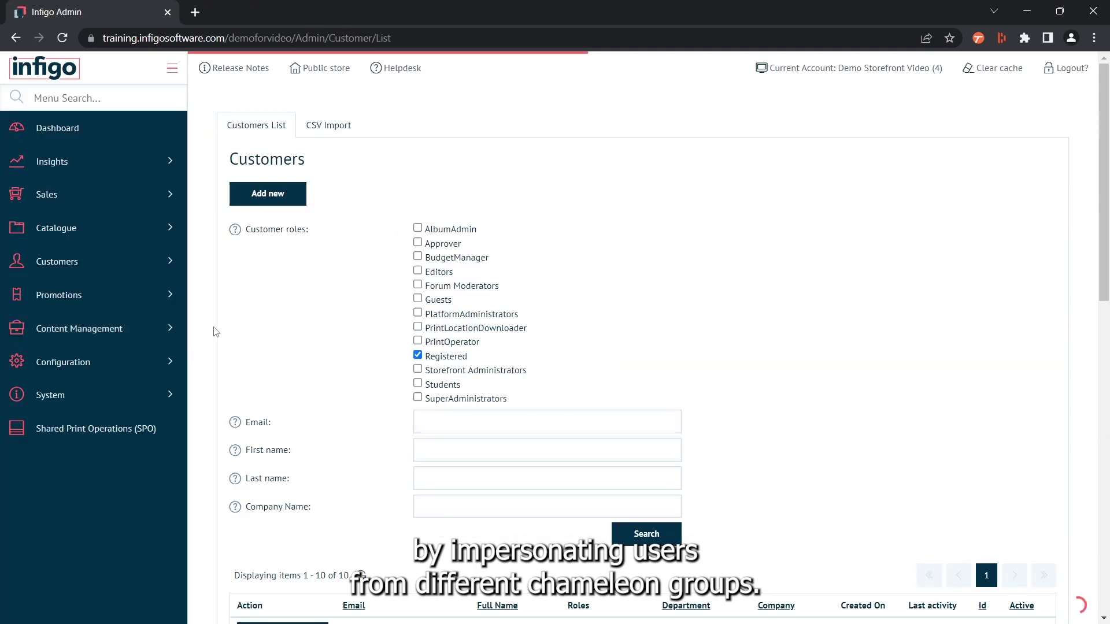
pyautogui.scroll(-4, 213, 332)
pyautogui.scroll(-5, 214, 334)
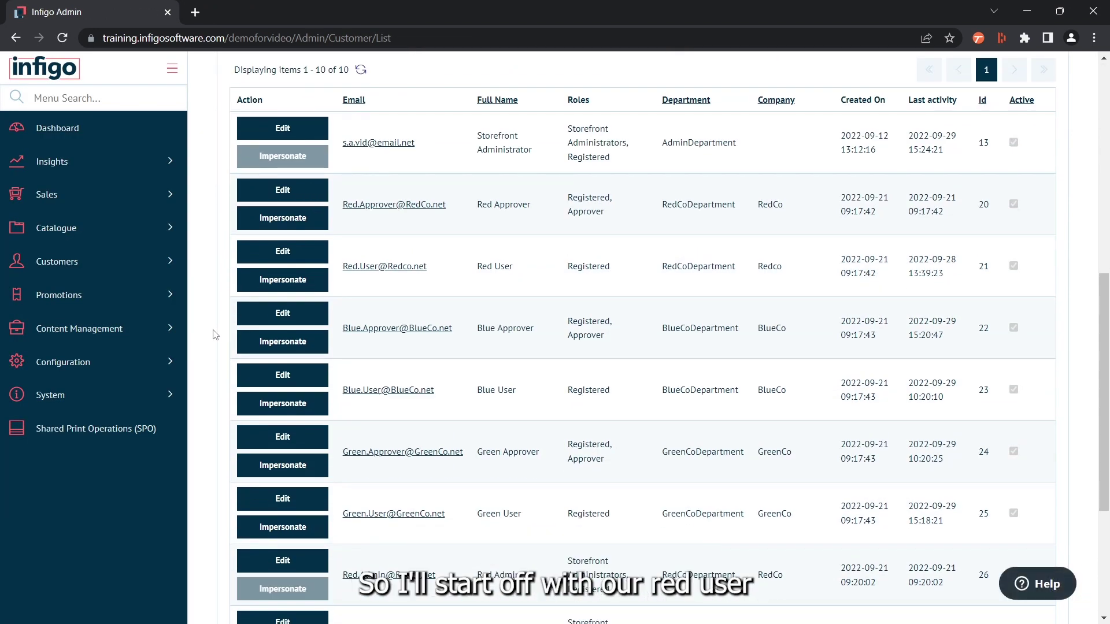
pyautogui.click(276, 283)
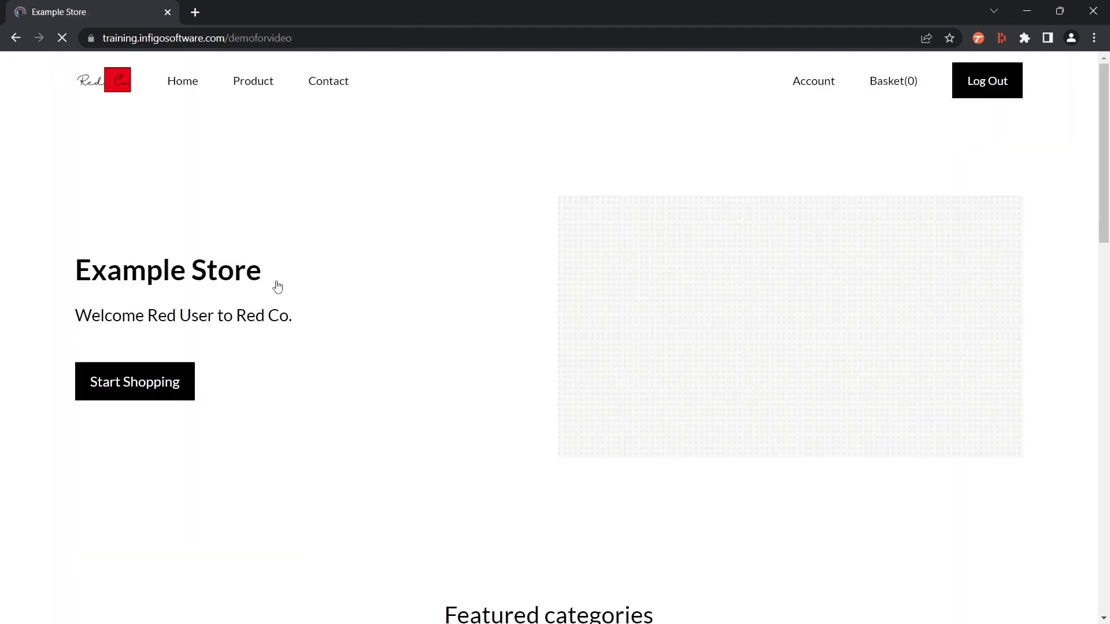
pyautogui.click(136, 389)
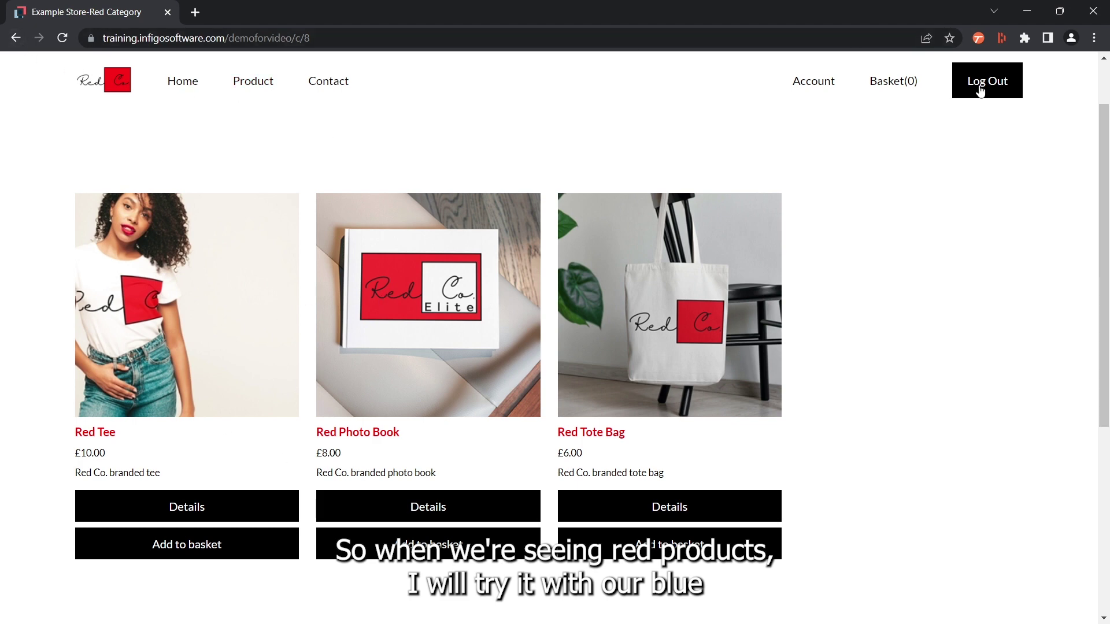
pyautogui.click(981, 89)
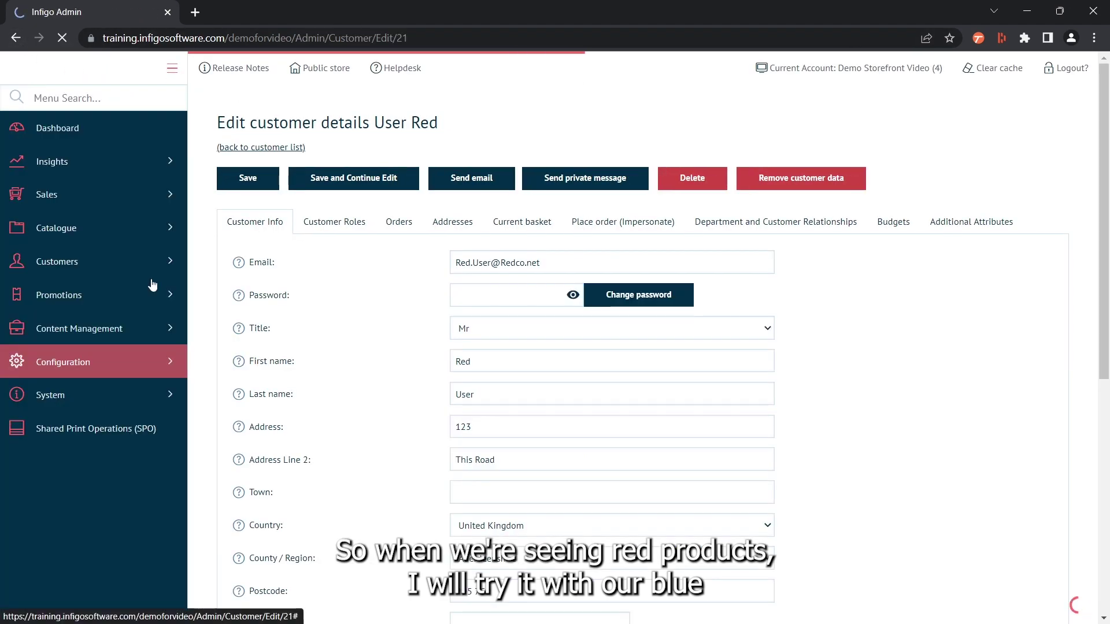
# Impersonate the standard BlueCo user from Customer Management and follow the banner's Start Shopping button to check its category page
pyautogui.click(93, 261)
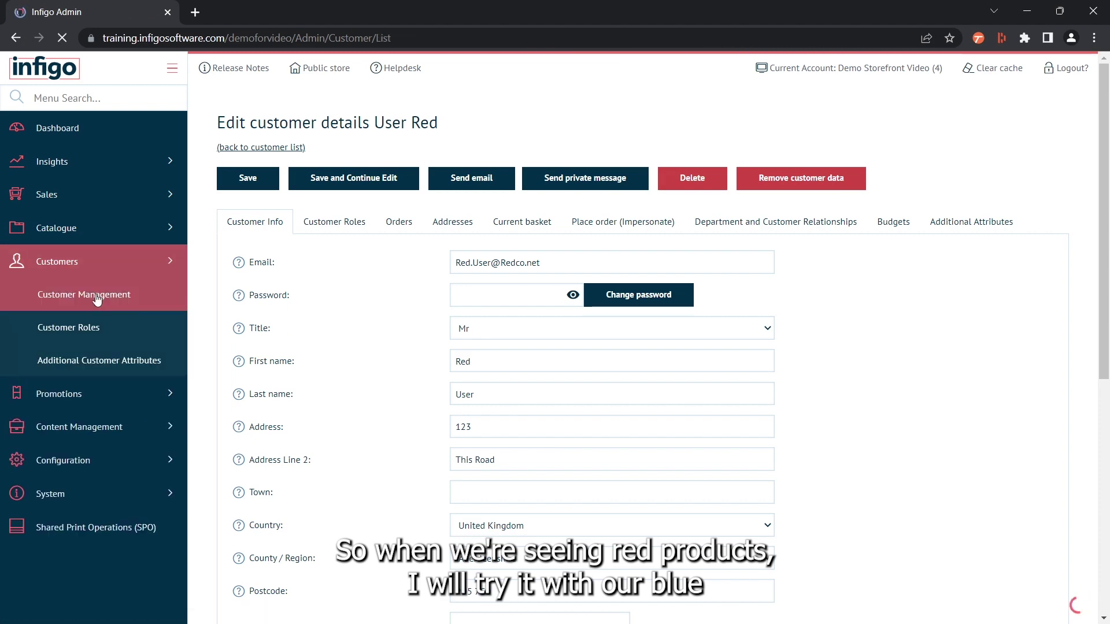
pyautogui.scroll(-8, 256, 405)
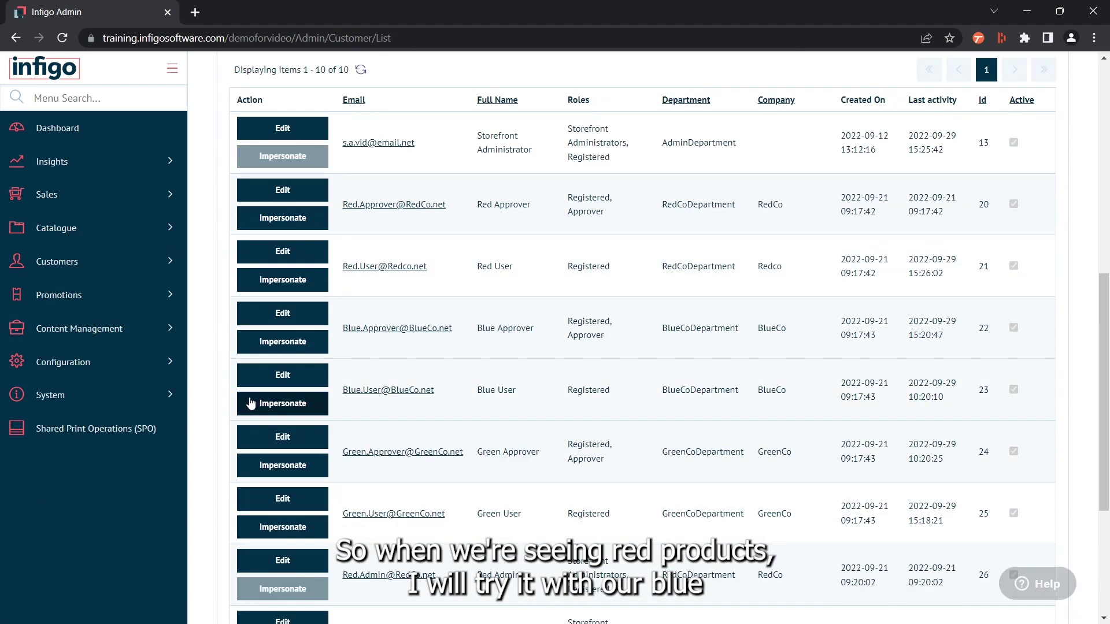
pyautogui.scroll(-1, 256, 405)
pyautogui.click(275, 344)
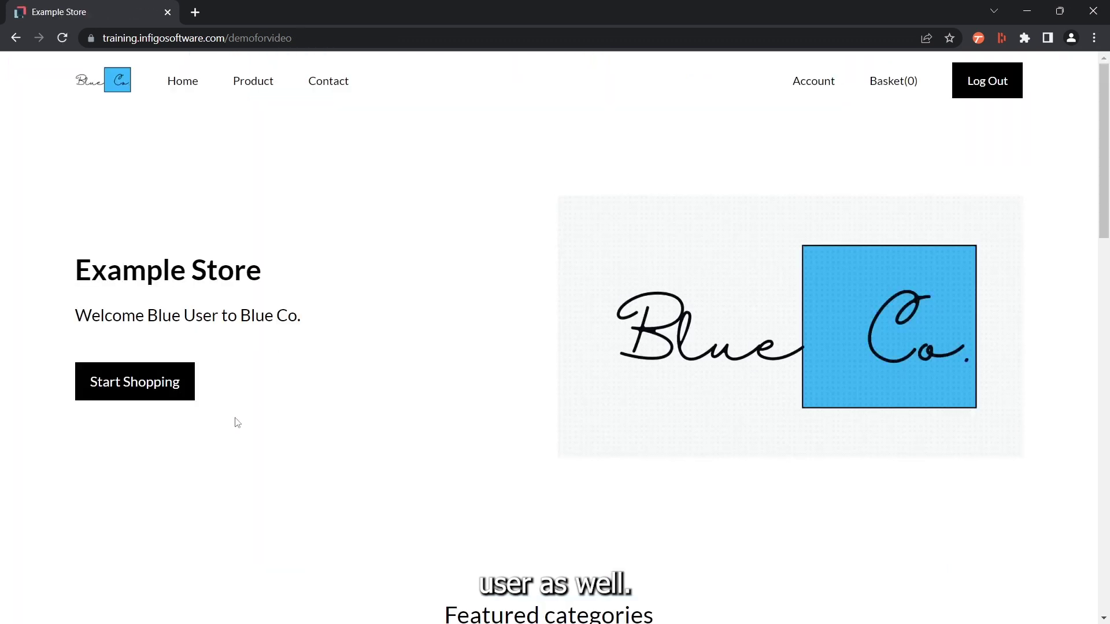
pyautogui.click(145, 393)
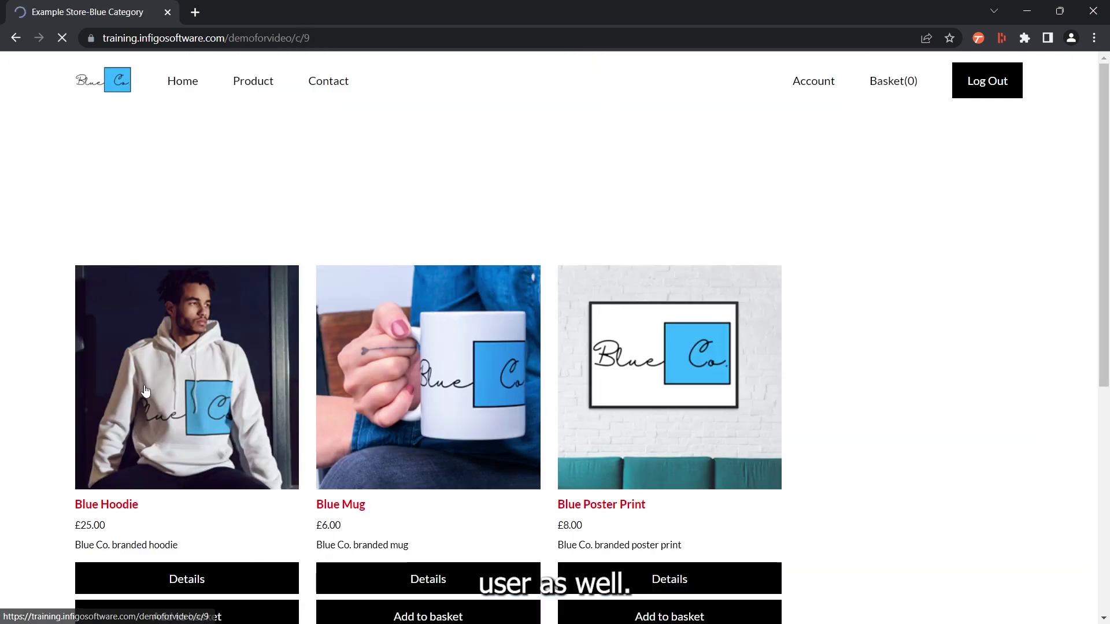
pyautogui.scroll(-1, 145, 392)
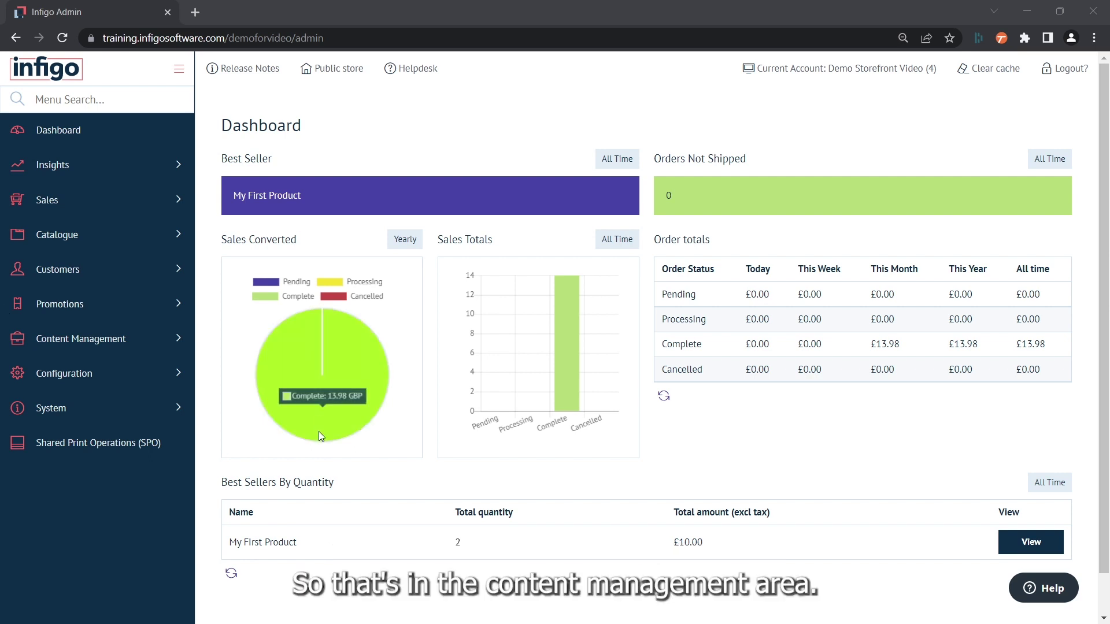
# Open the CSS Override page in Content Management and create an override for the RedCo Chameleon Group
pyautogui.click(129, 341)
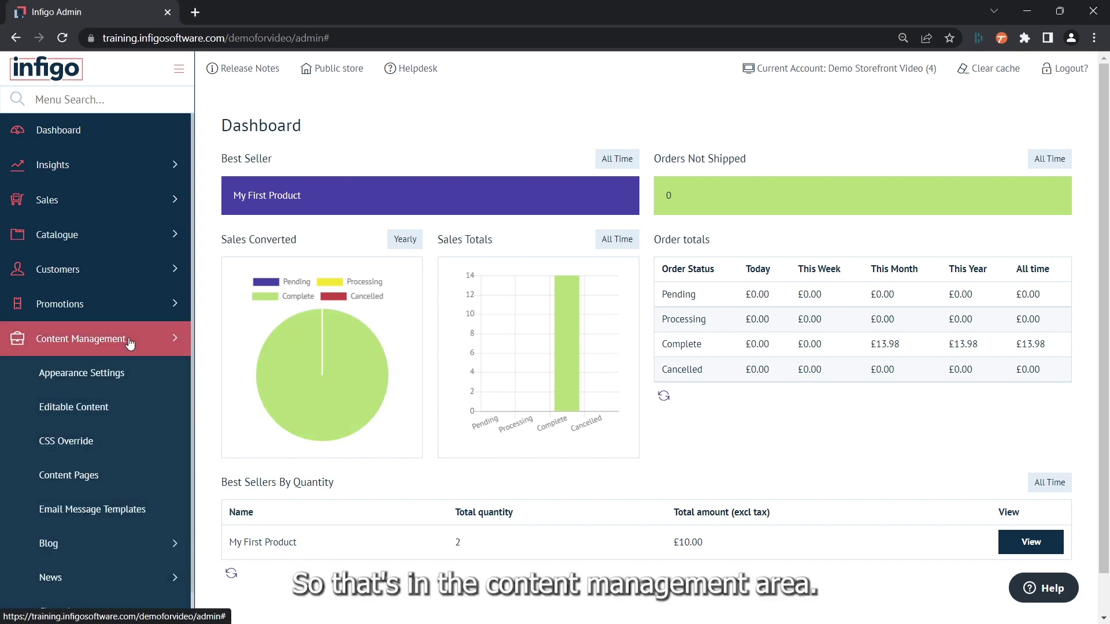
pyautogui.click(112, 450)
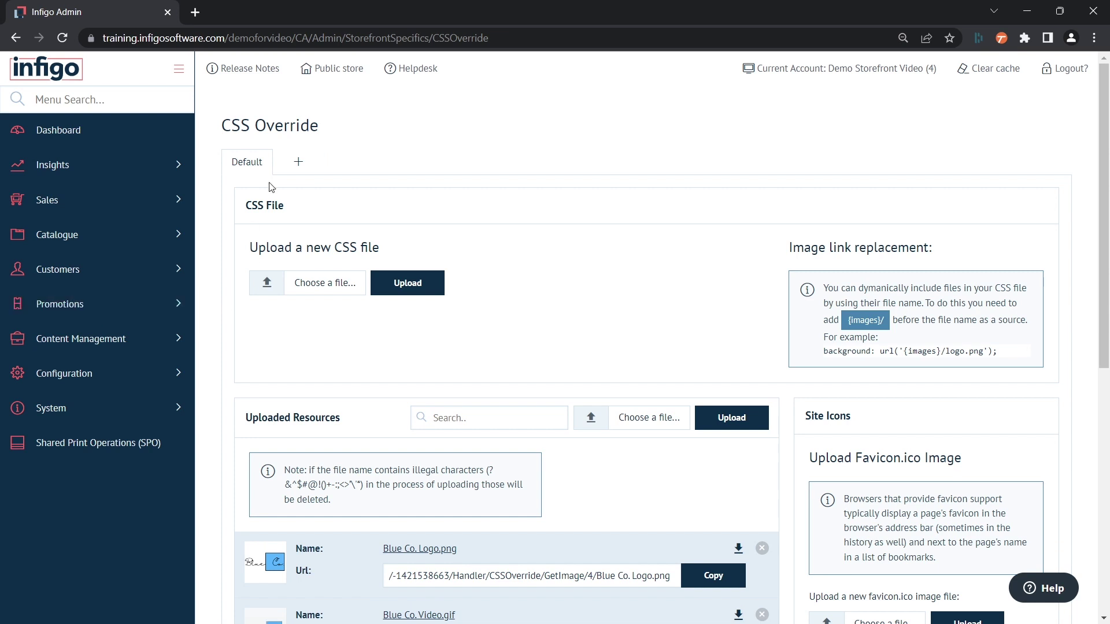
pyautogui.click(300, 162)
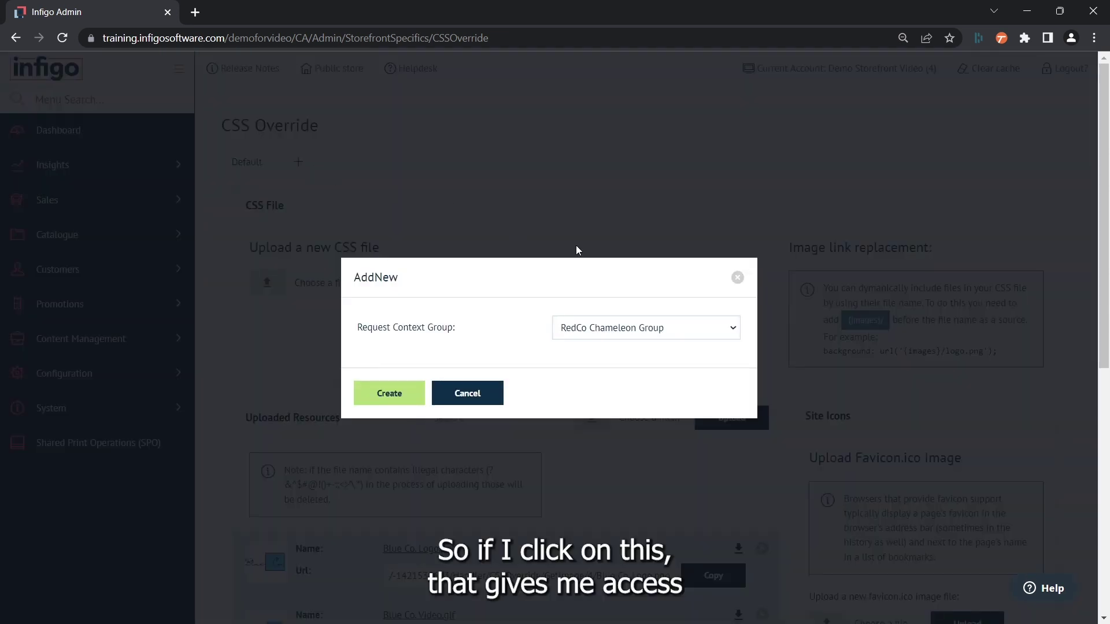
pyautogui.click(641, 336)
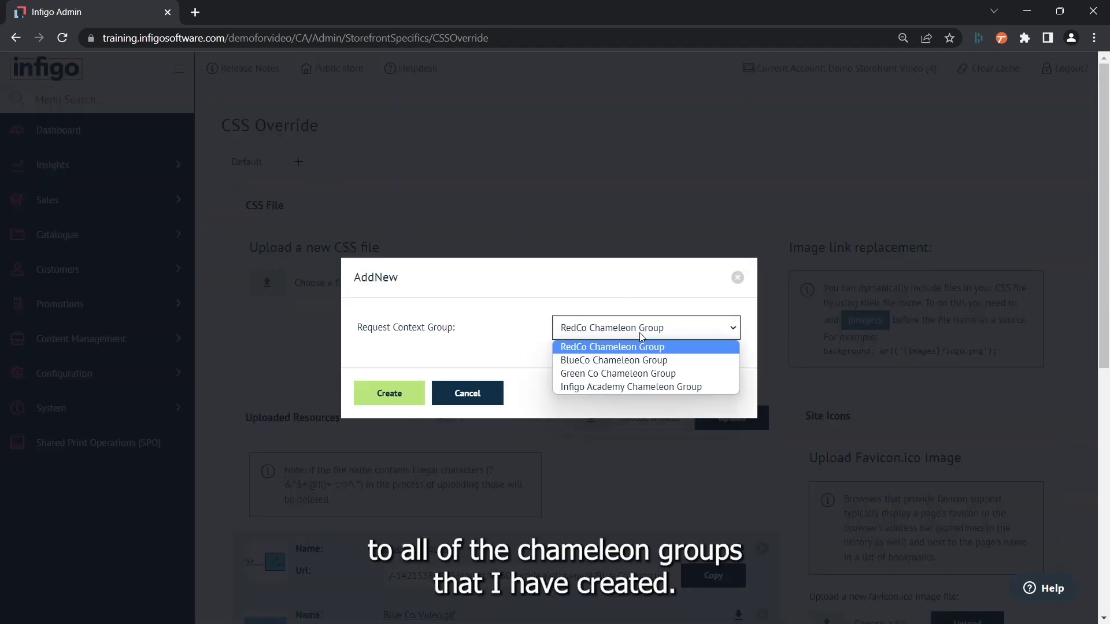
pyautogui.click(642, 347)
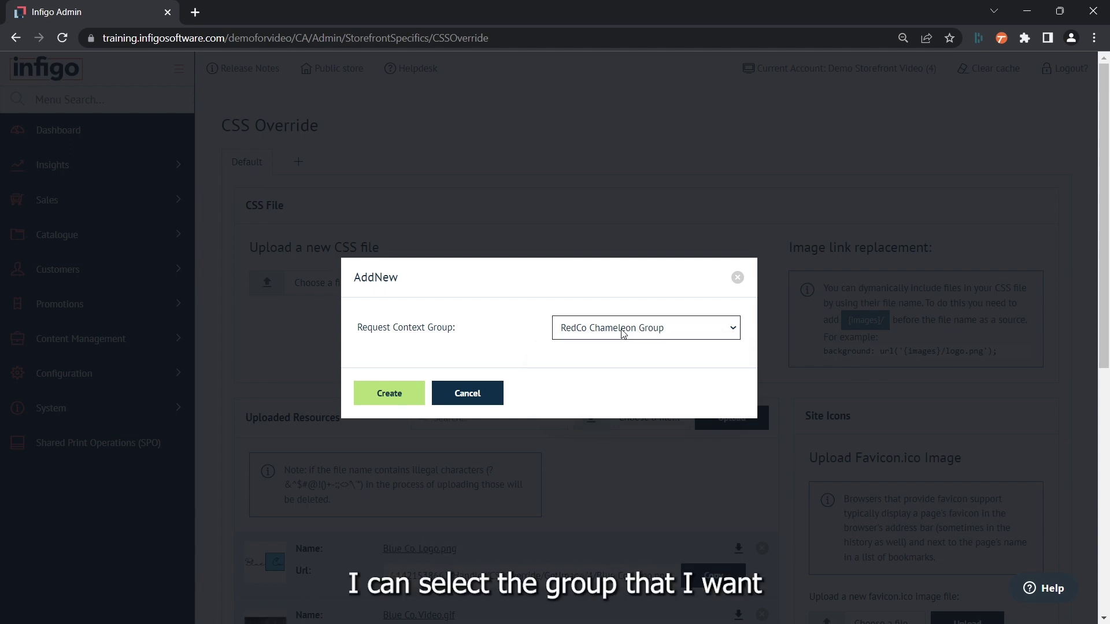
pyautogui.click(384, 403)
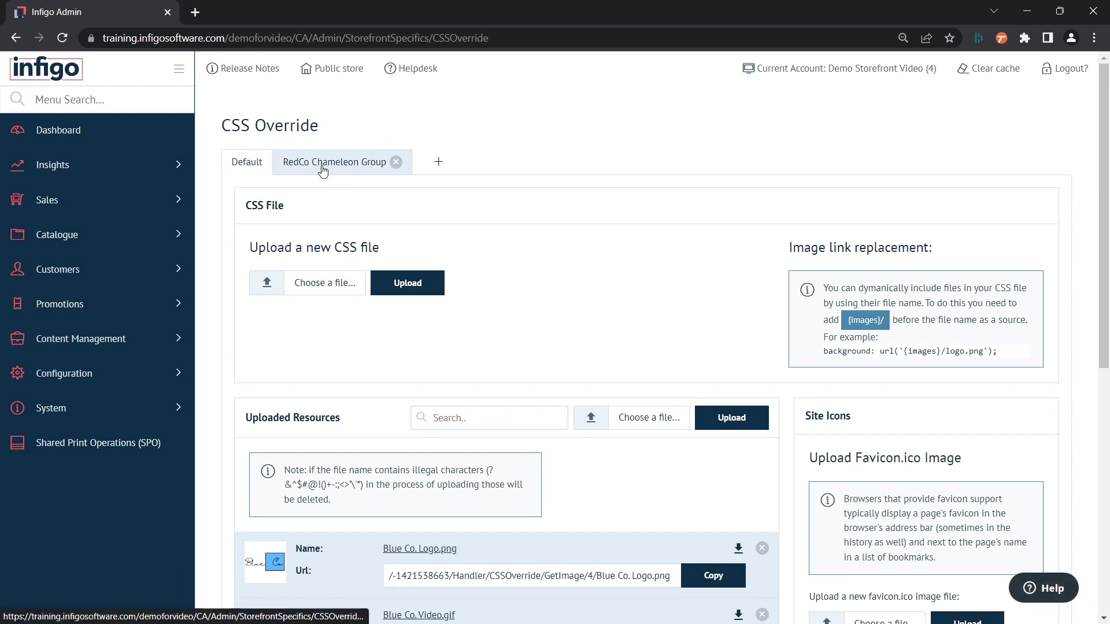
# Upload Chameleon Demo Red.css as the CSS file of the RedCo Chameleon Group override
pyautogui.click(323, 168)
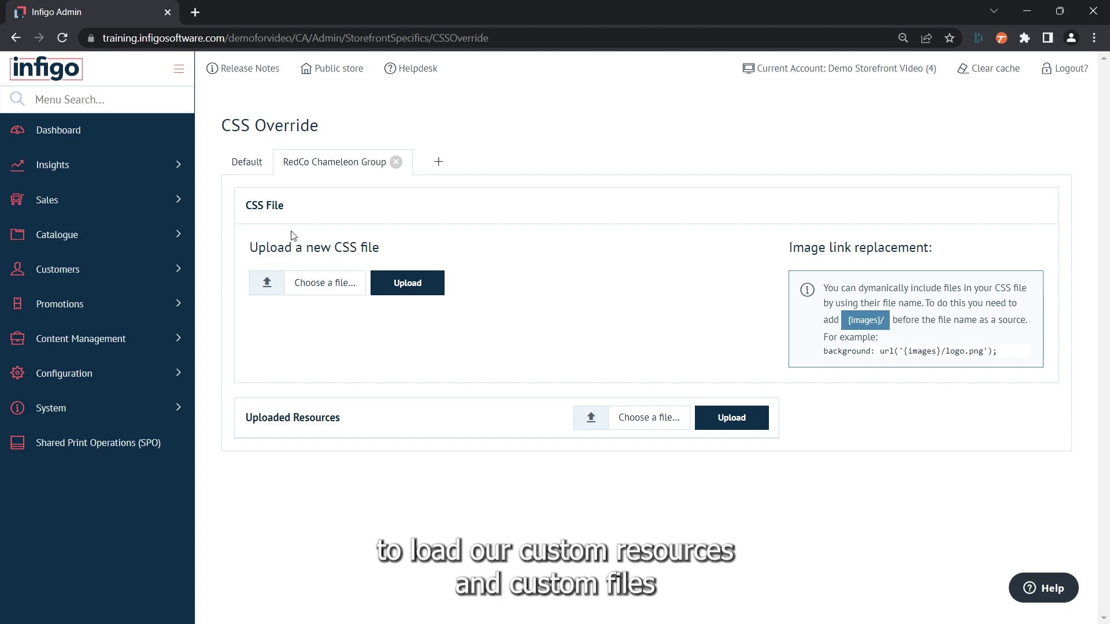
pyautogui.click(268, 284)
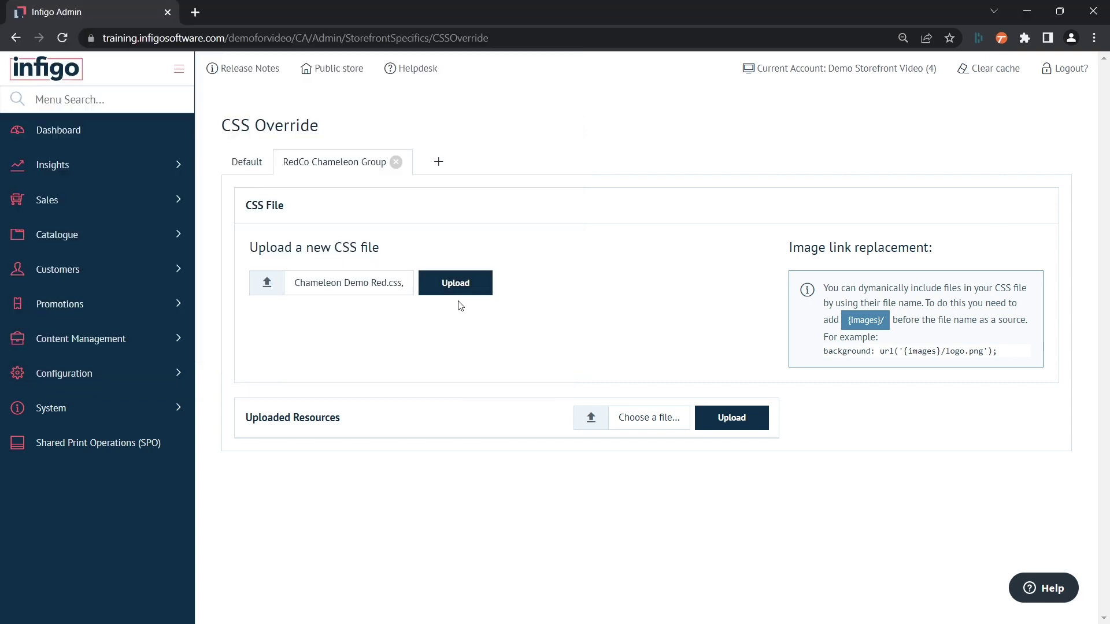
pyautogui.click(458, 287)
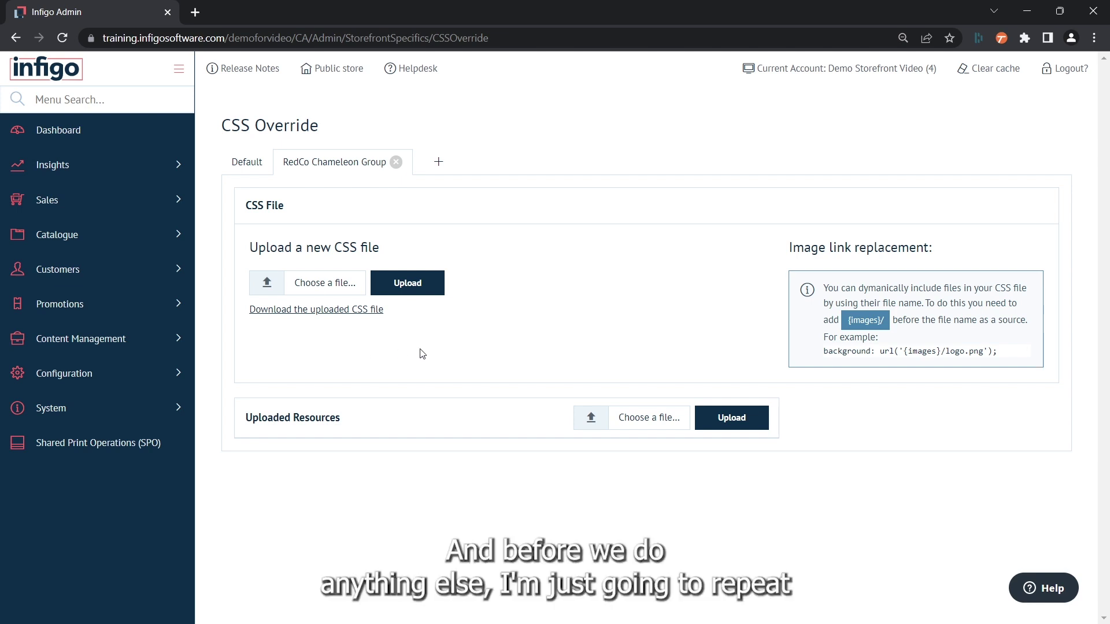
# Add another CSS override for the BlueCo Chameleon Group
pyautogui.click(439, 163)
pyautogui.click(587, 327)
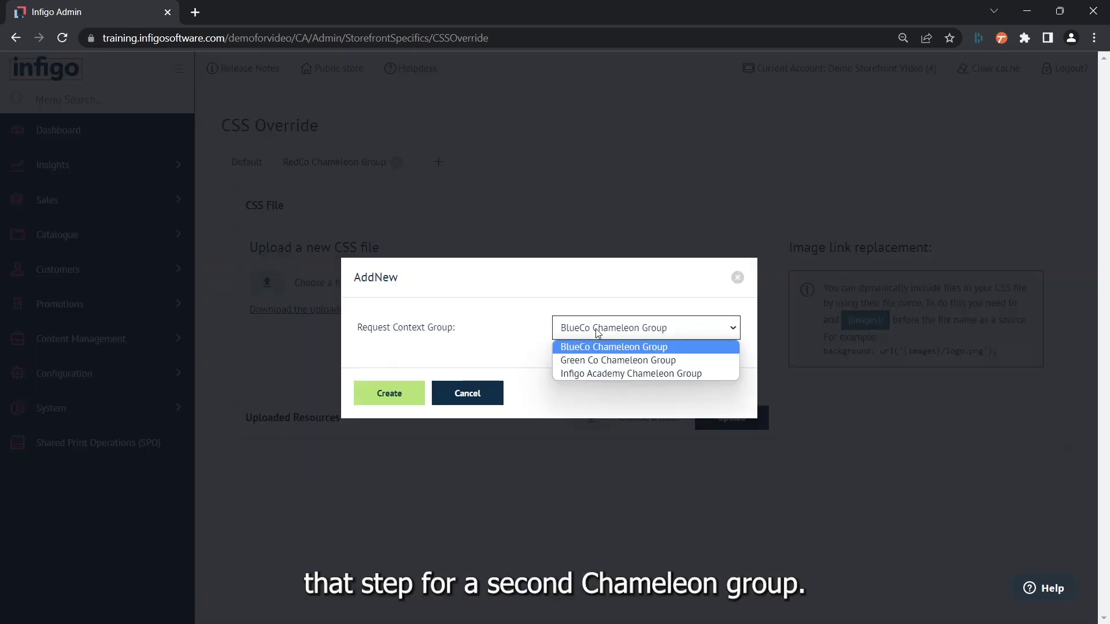
pyautogui.click(597, 333)
pyautogui.click(383, 396)
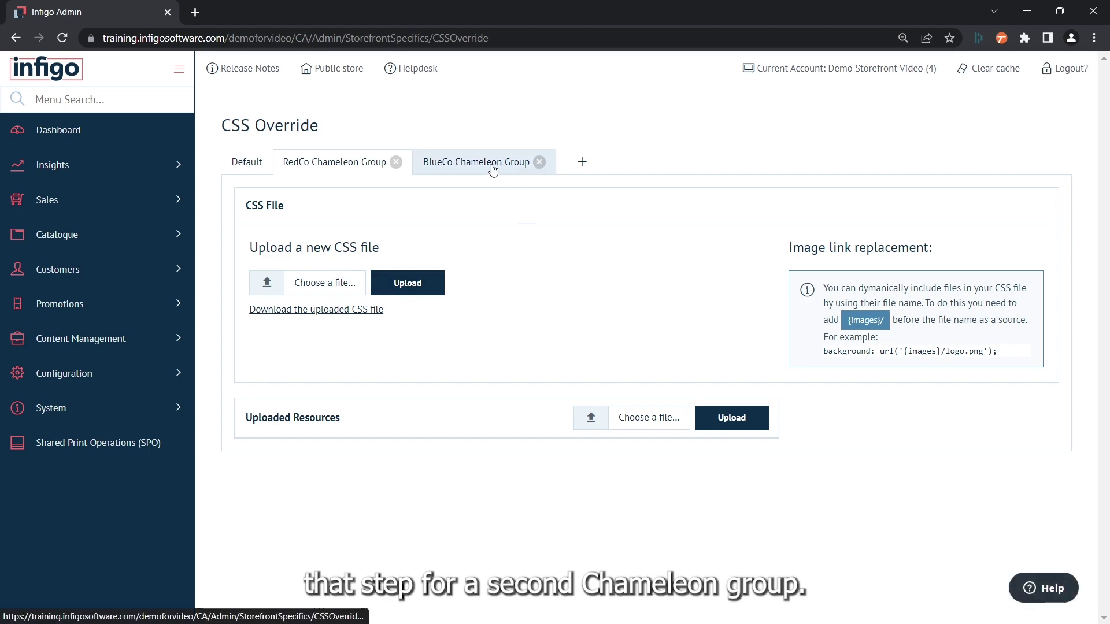
# Upload Chameleon Demo Blue.css as the CSS file of the BlueCo Chameleon Group override
pyautogui.click(492, 168)
pyautogui.click(267, 284)
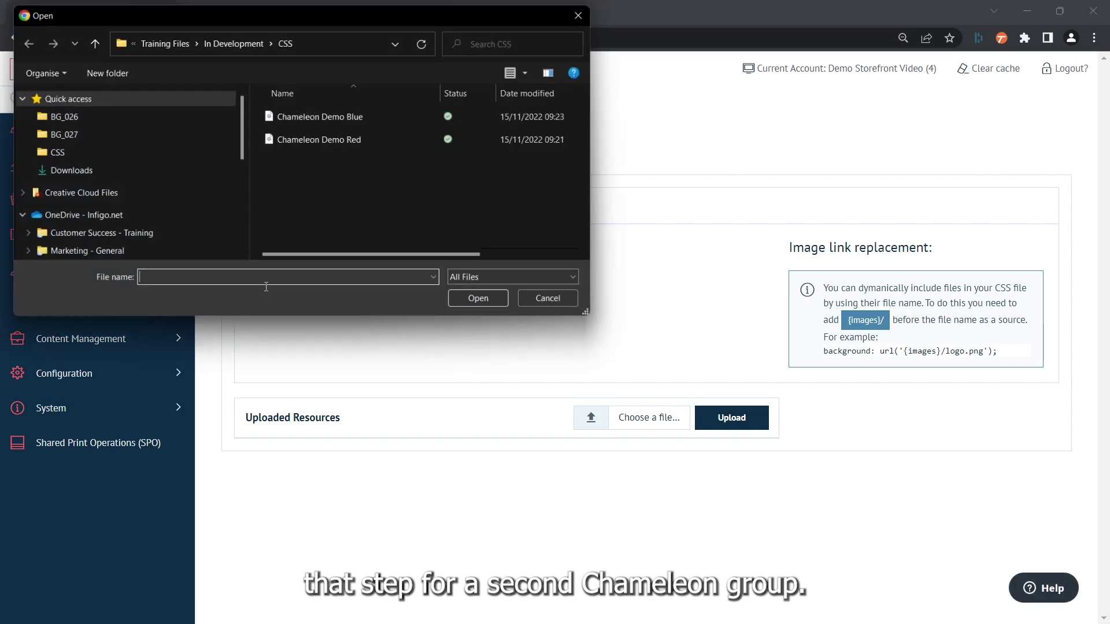
pyautogui.doubleClick(336, 115)
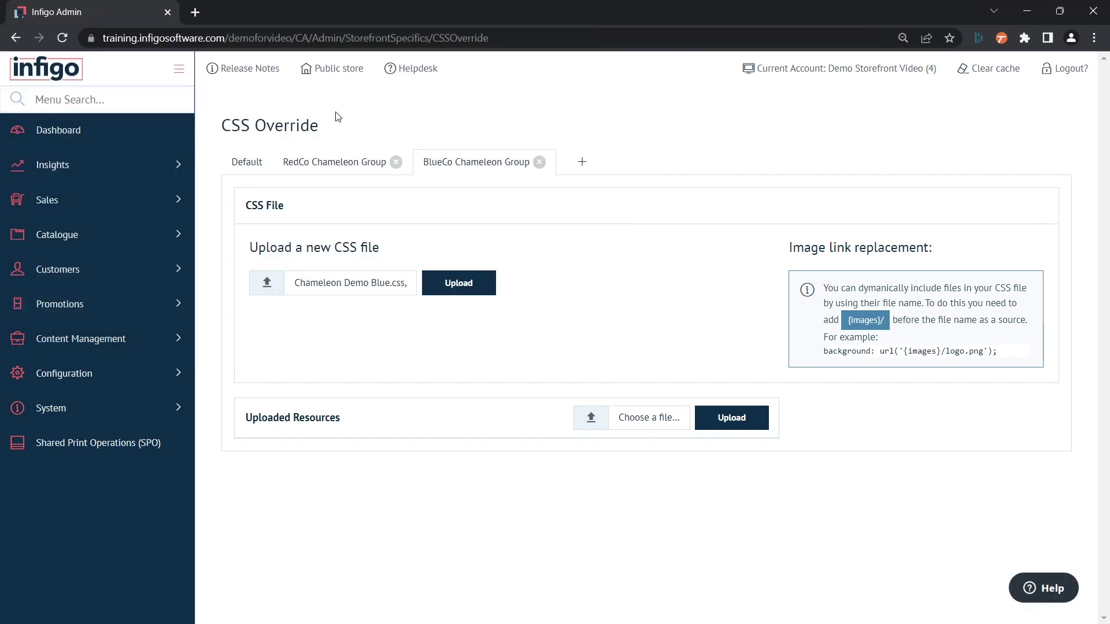
pyautogui.click(449, 289)
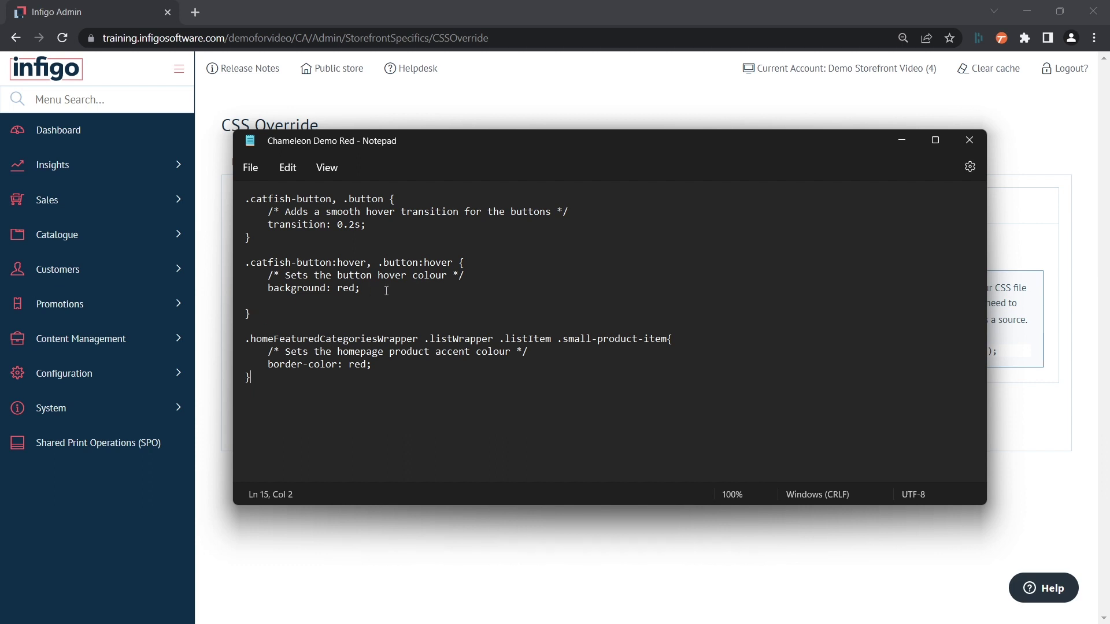
# Examine the button hover background and homepage product border-color rules of Chameleon Demo Red in Notepad, and minimise the file
pyautogui.moveTo(360, 288); pyautogui.dragTo(245, 264)
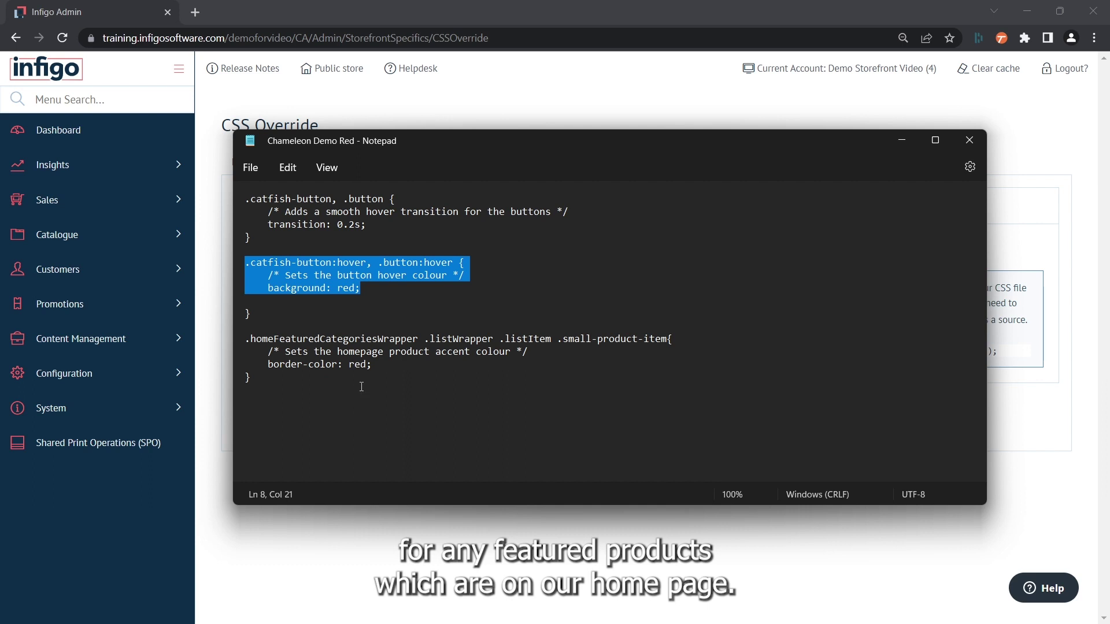
pyautogui.moveTo(371, 364); pyautogui.dragTo(243, 342)
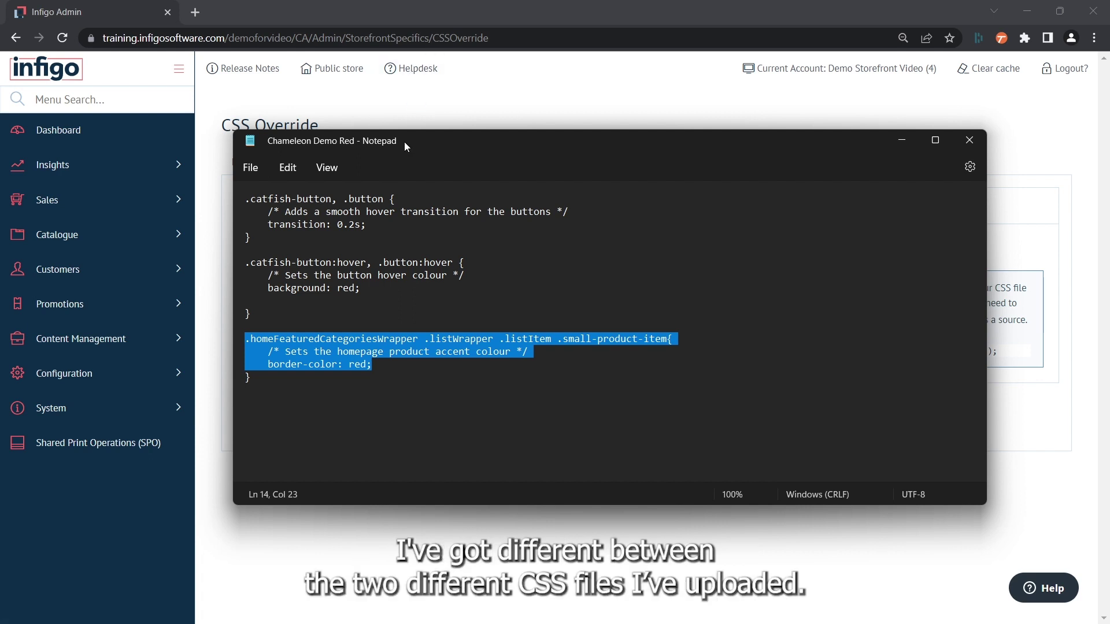
pyautogui.moveTo(404, 141); pyautogui.dragTo(564, 275)
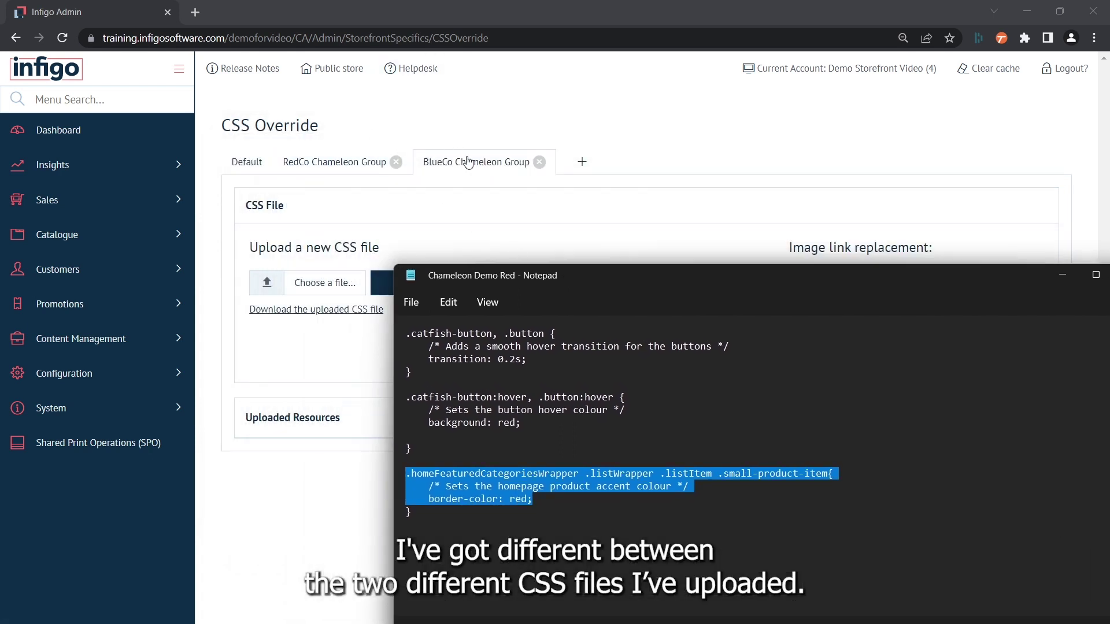
pyautogui.moveTo(529, 283); pyautogui.dragTo(391, 135)
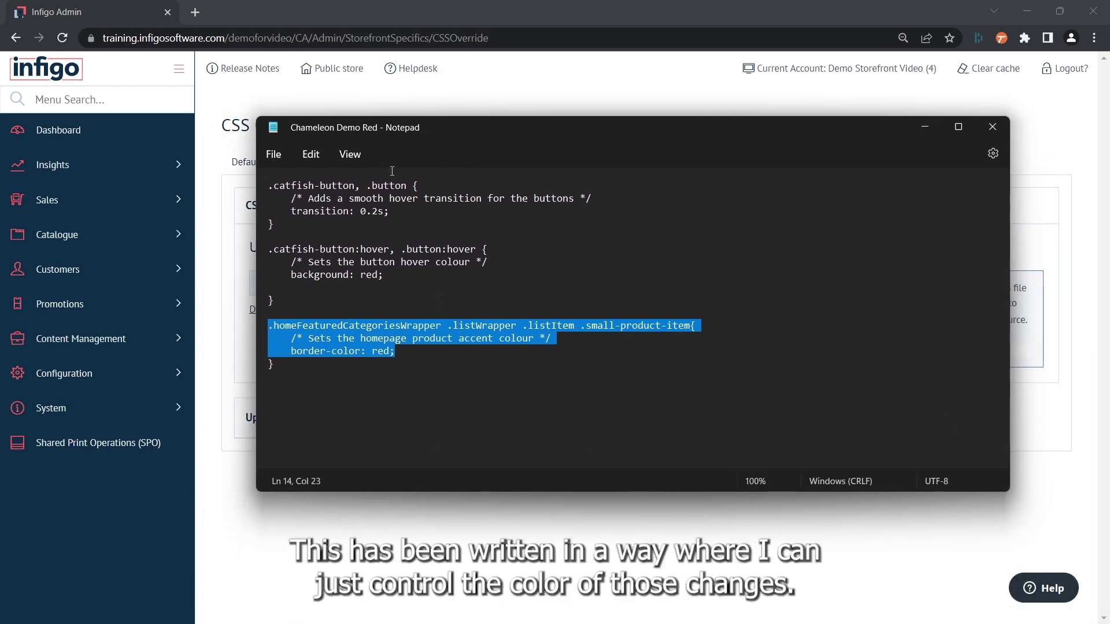
pyautogui.click(379, 351)
pyautogui.doubleClick(380, 351)
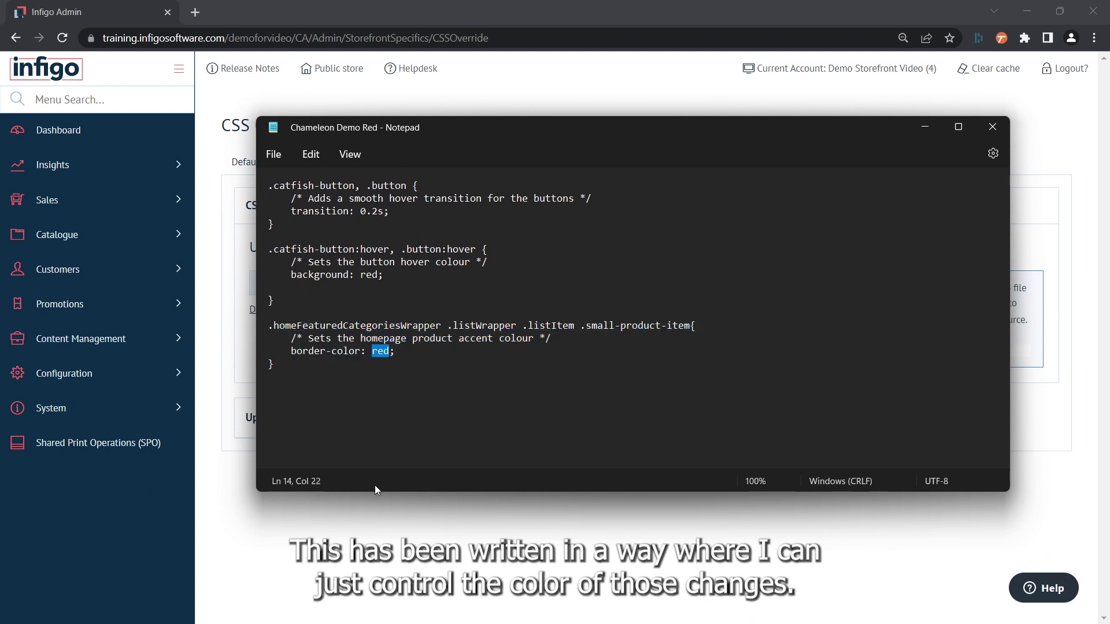
pyautogui.doubleClick(369, 275)
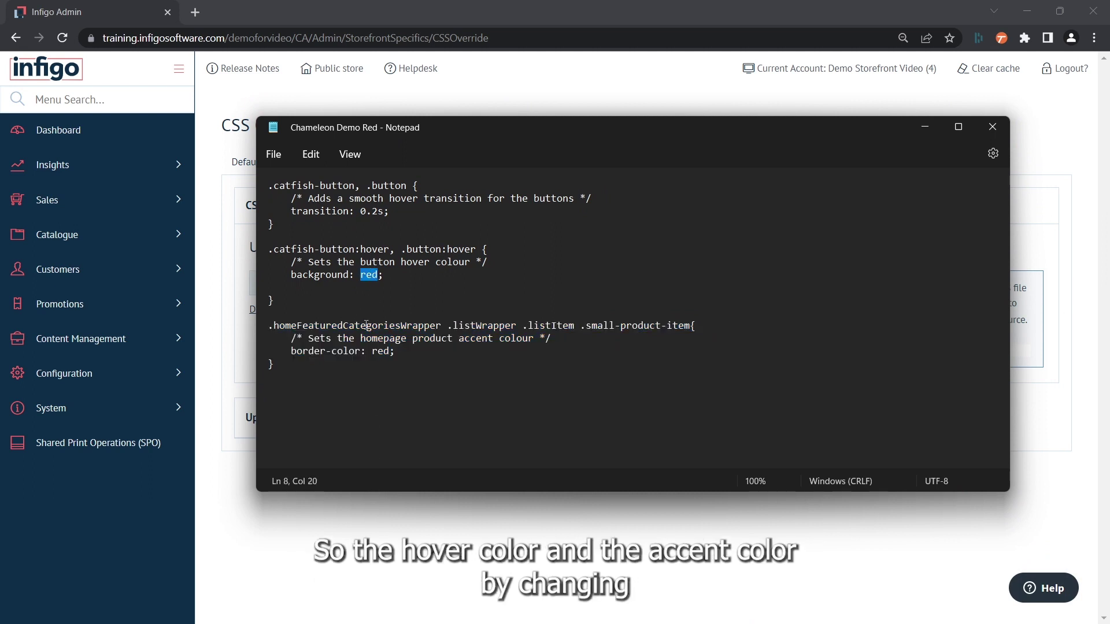
pyautogui.doubleClick(378, 352)
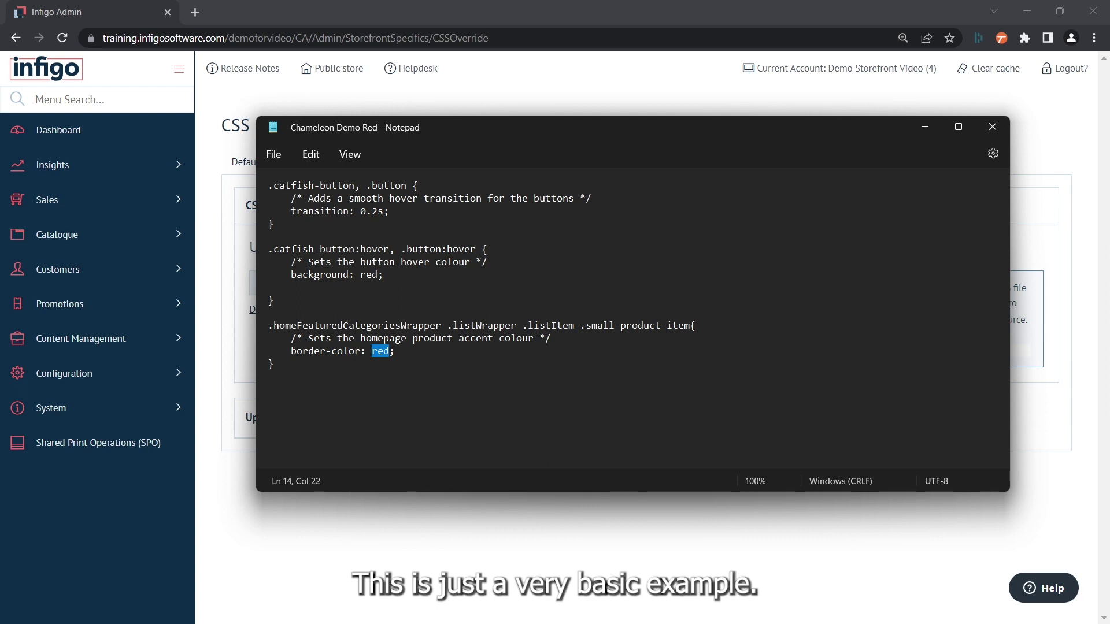
pyautogui.click(927, 132)
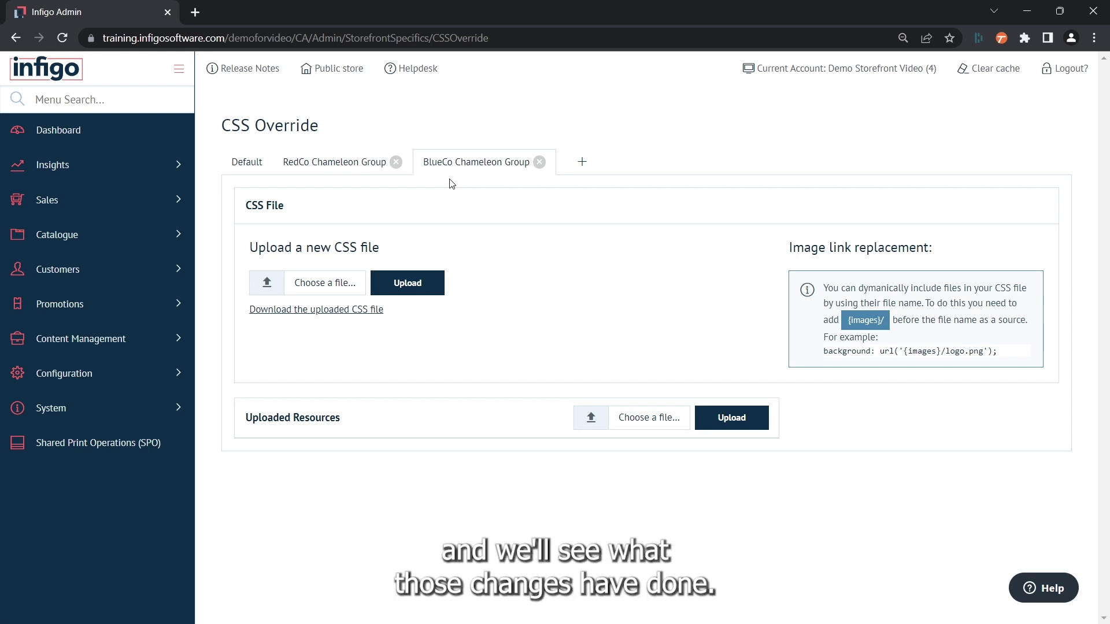
# Find the standard RedCo user in Customer Management and impersonate that user on the storefront
pyautogui.click(145, 279)
pyautogui.click(152, 307)
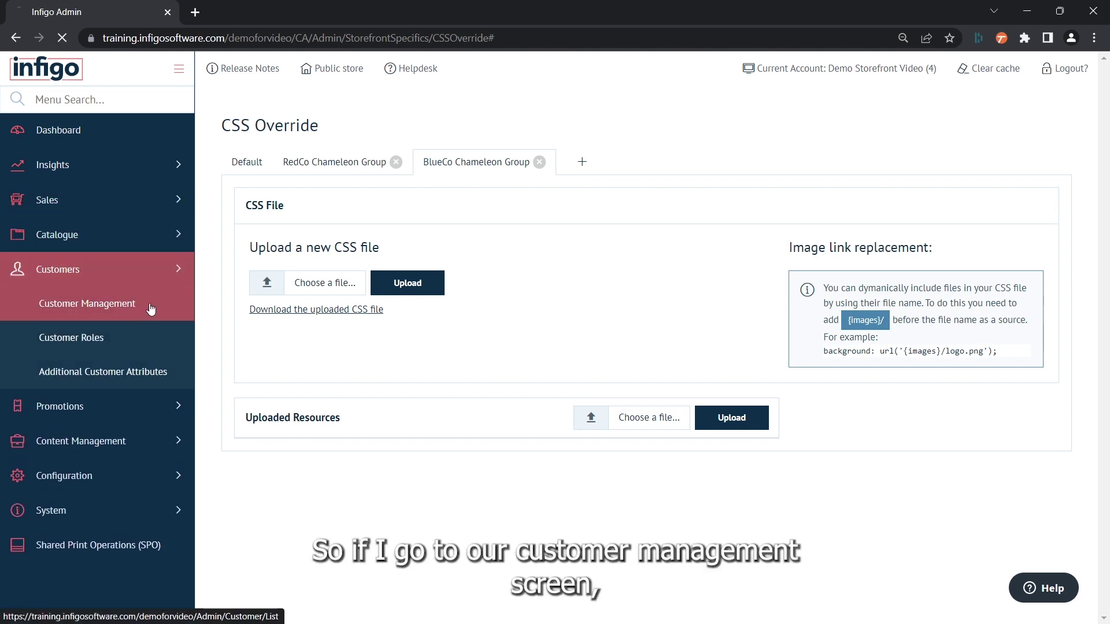
pyautogui.scroll(-7, 293, 247)
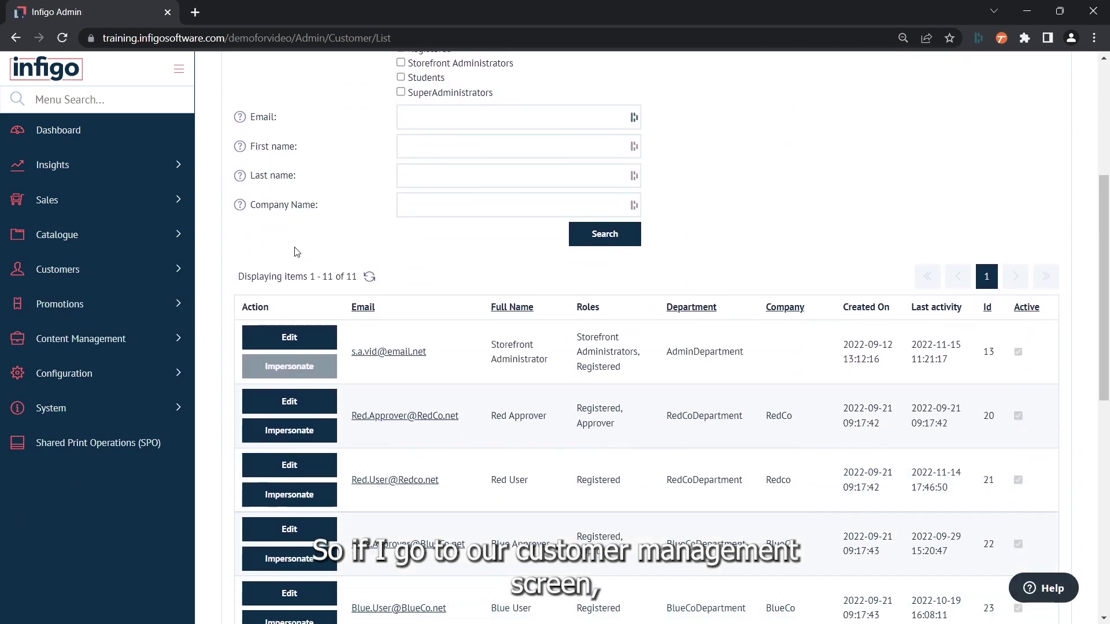
pyautogui.scroll(2, 296, 254)
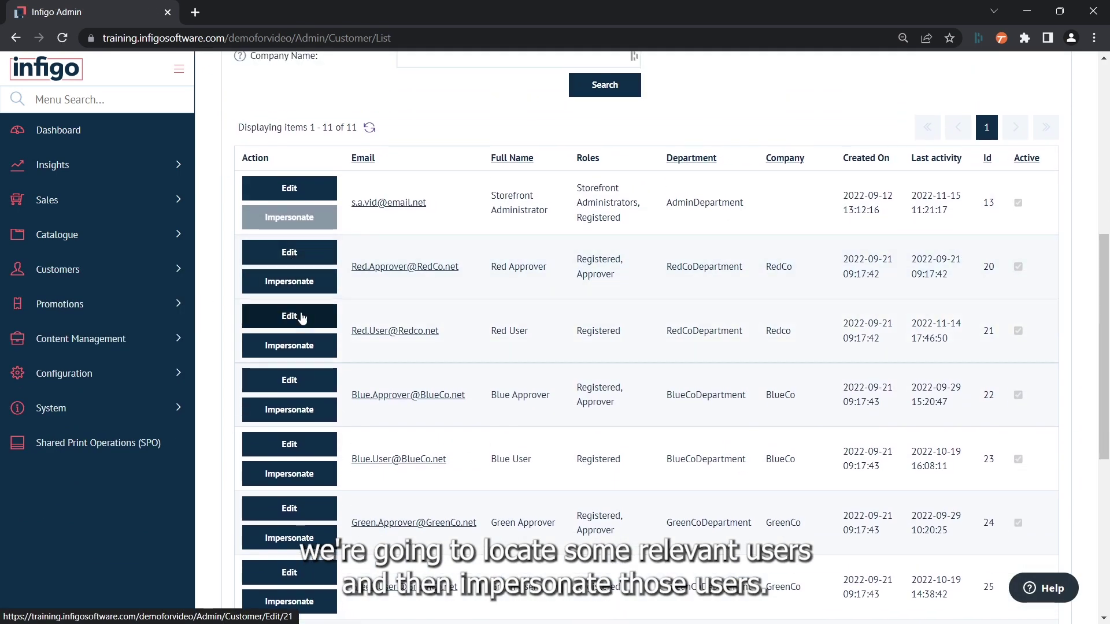
pyautogui.click(296, 355)
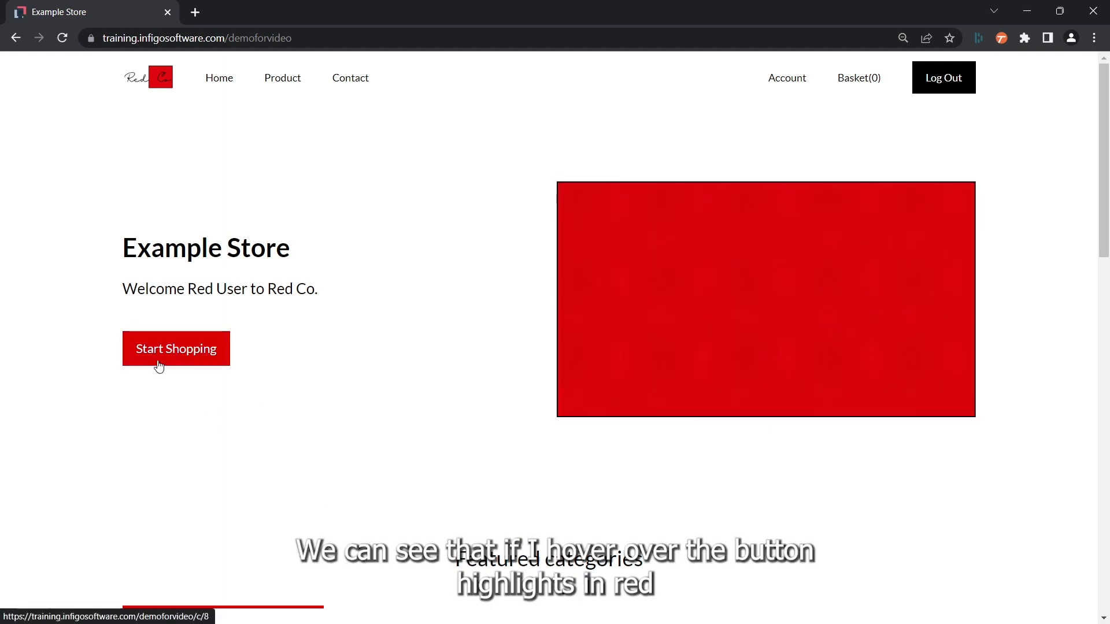
# Inspect the accent colours of the featured categories and products on the RedCo homepage, and log out of the impersonation
pyautogui.scroll(-5, 89, 402)
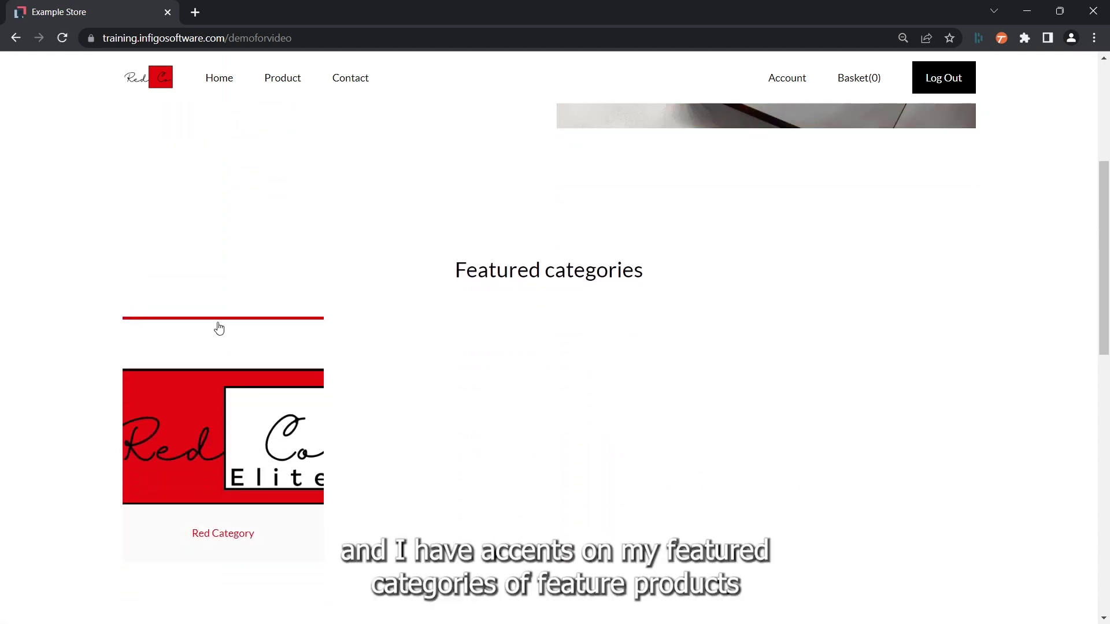
pyautogui.scroll(-5, 213, 373)
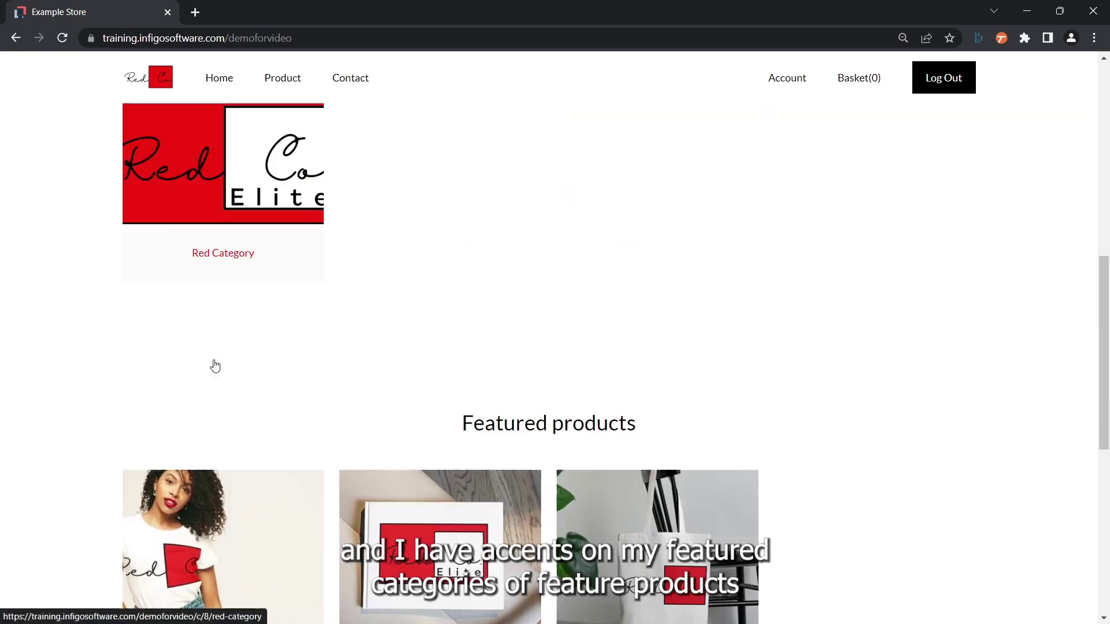
pyautogui.scroll(-4, 216, 366)
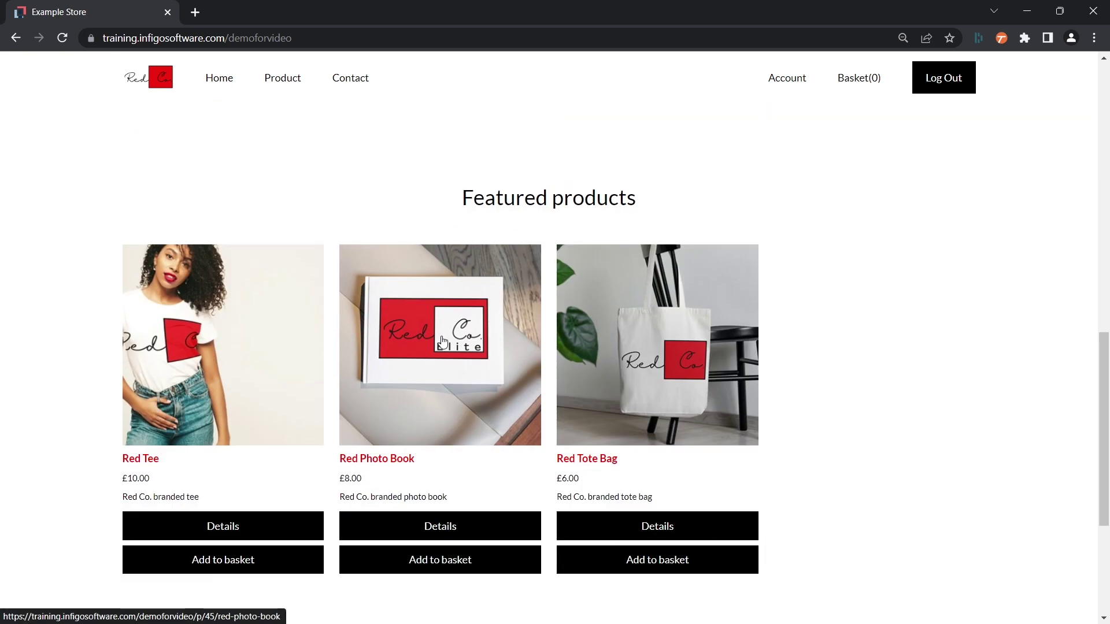
pyautogui.scroll(6, 180, 240)
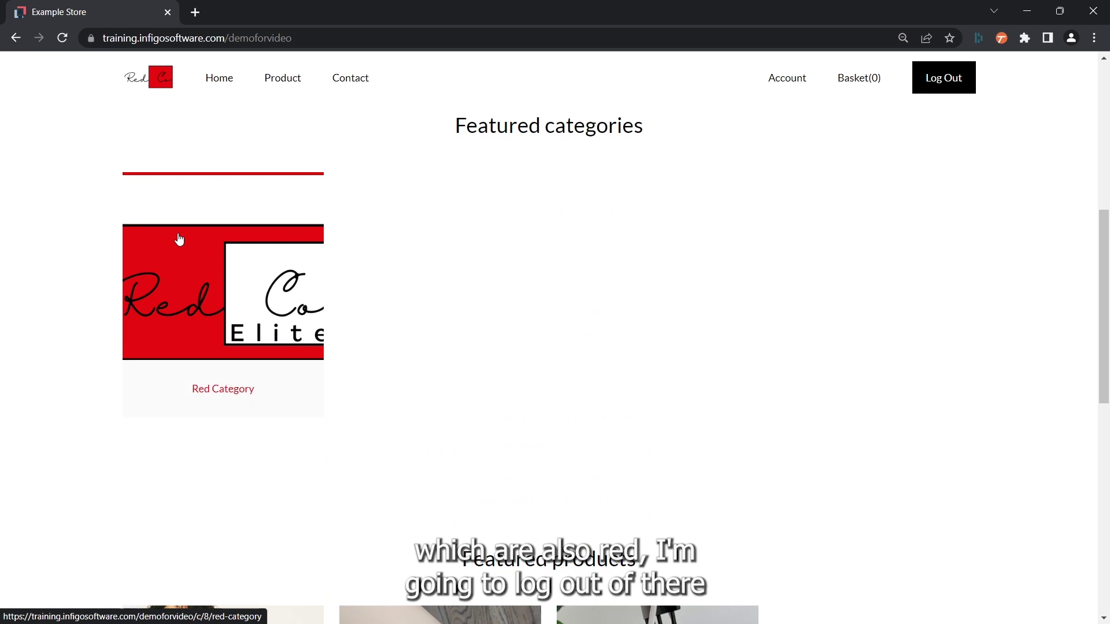
pyautogui.scroll(6, 179, 239)
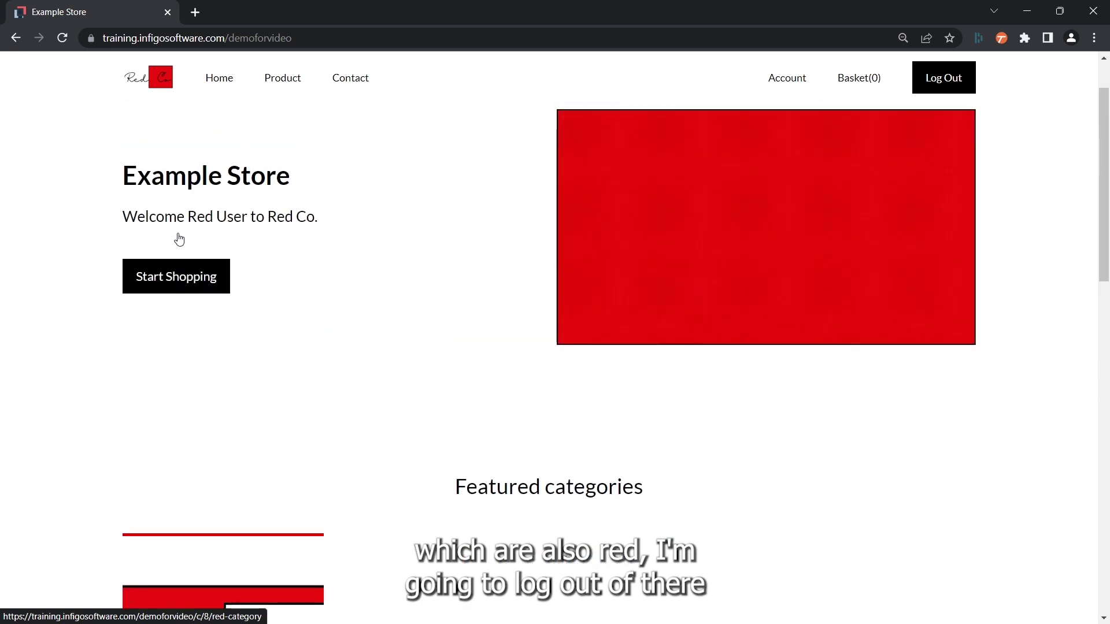
pyautogui.click(944, 78)
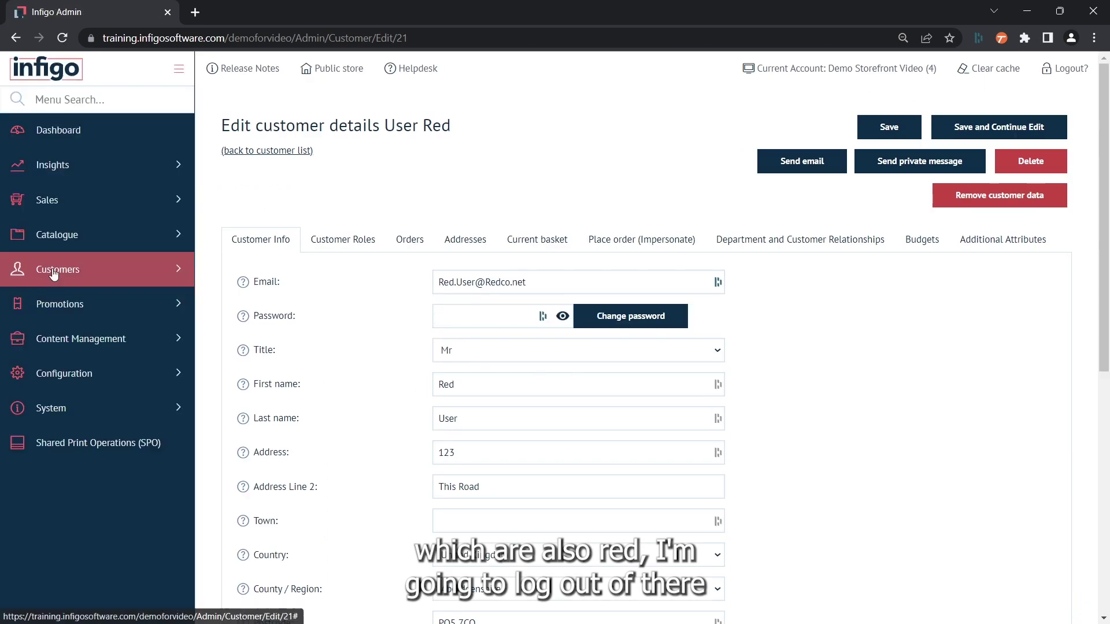
# Return to the customer list and impersonate the standard BlueCo user to view the BlueCo homepage
pyautogui.click(266, 152)
pyautogui.scroll(-10, 221, 242)
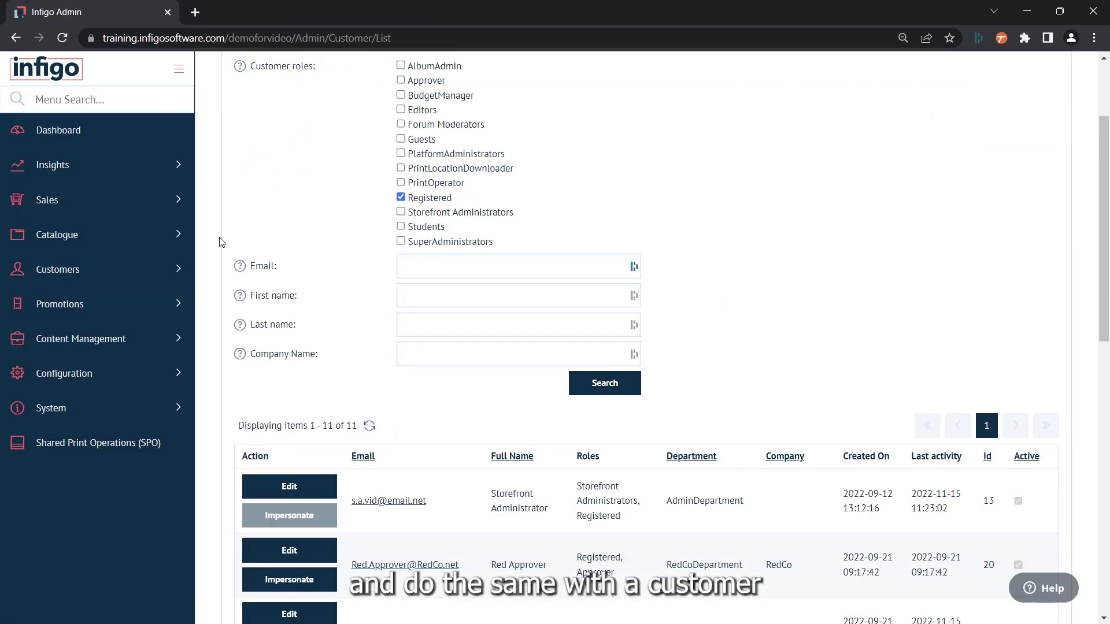
pyautogui.scroll(-3, 221, 242)
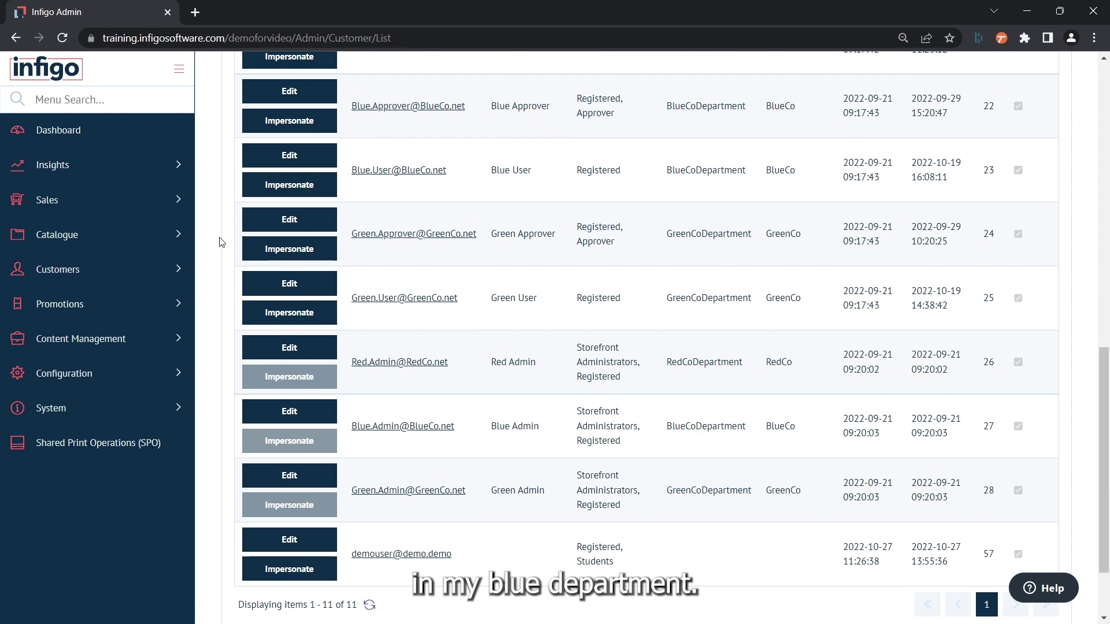
pyautogui.click(286, 192)
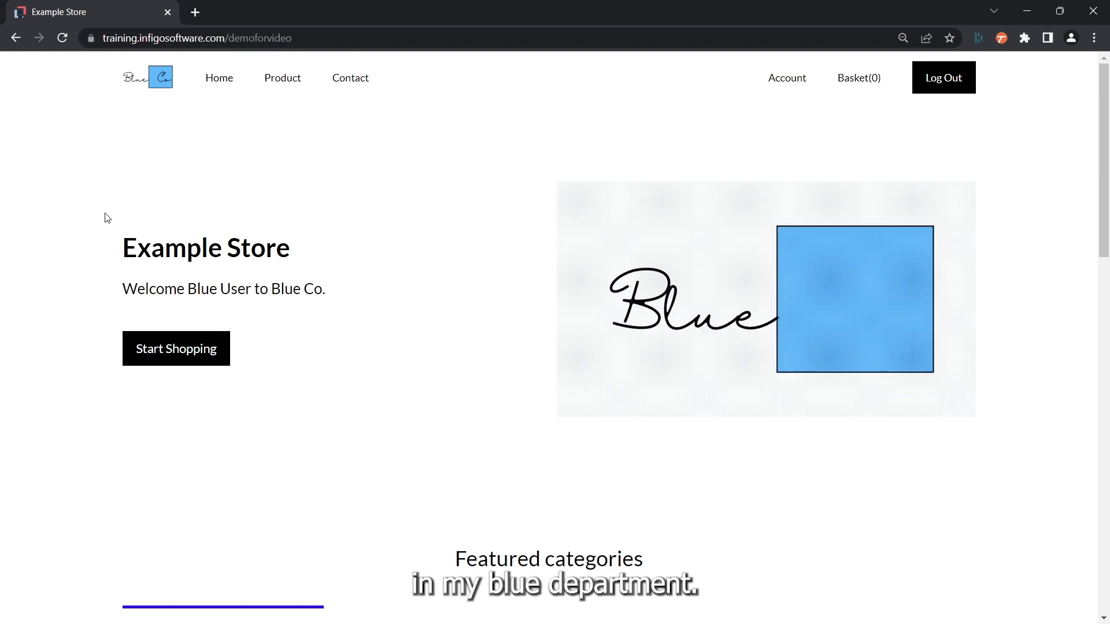
# Inspect the button hover colour and the featured categories and products accents on the BlueCo homepage, and log out of the impersonation
pyautogui.scroll(-2, 104, 218)
pyautogui.scroll(1, 96, 221)
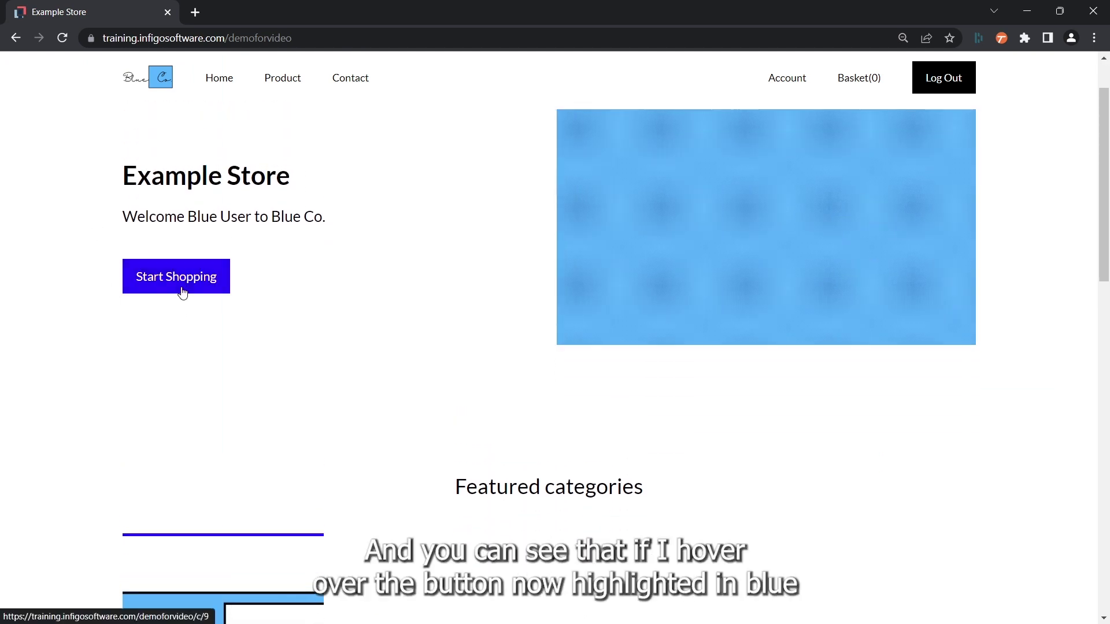
pyautogui.scroll(-5, 38, 348)
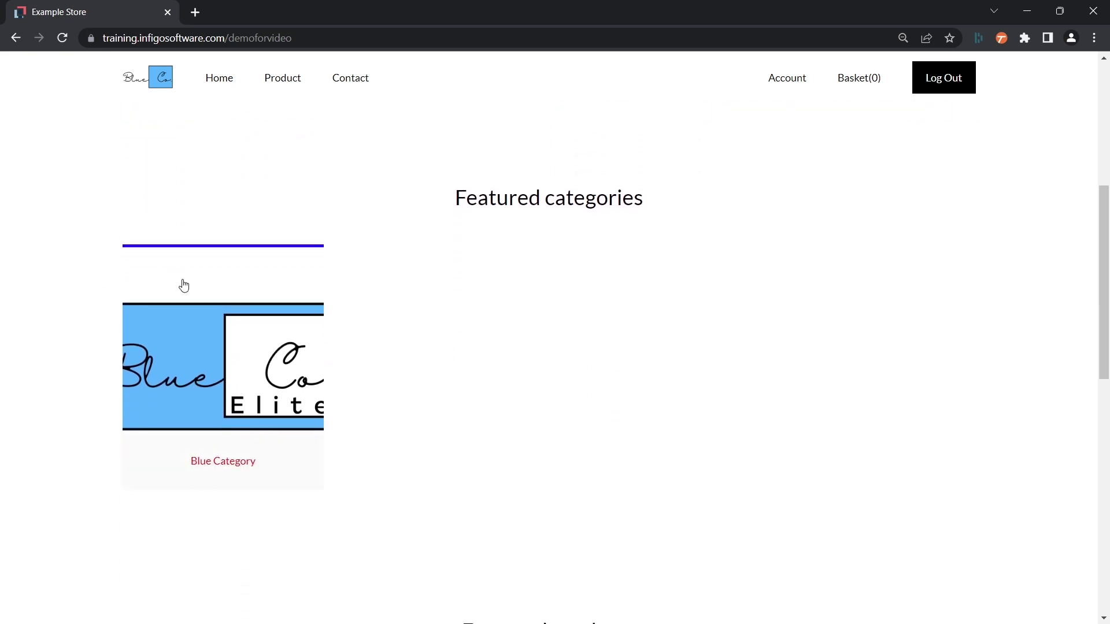
pyautogui.scroll(-6, 96, 280)
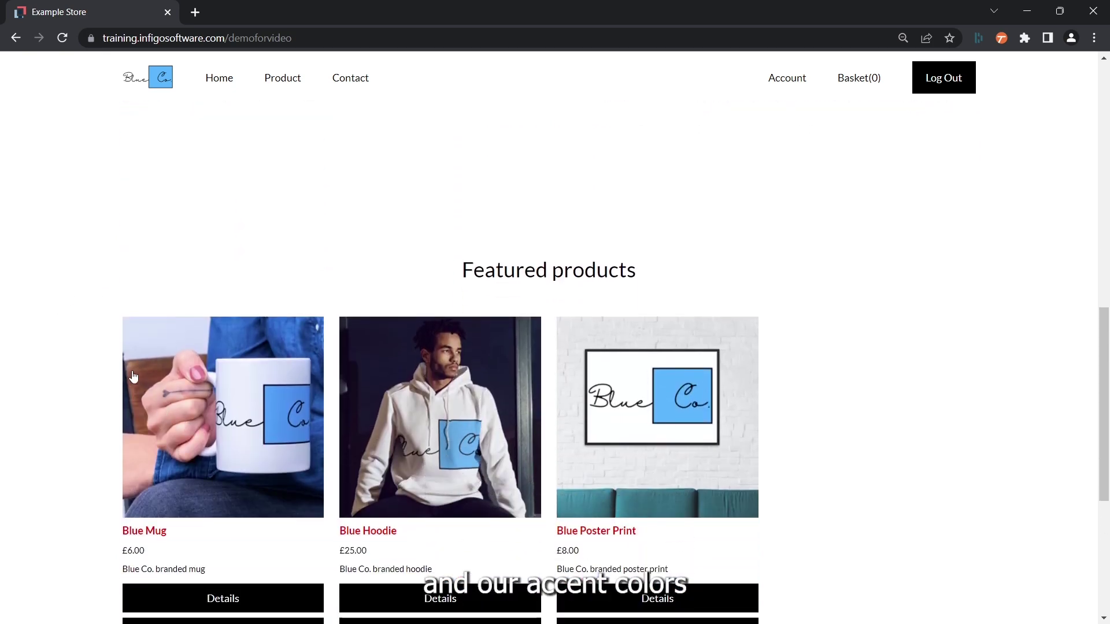
pyautogui.scroll(6, 133, 377)
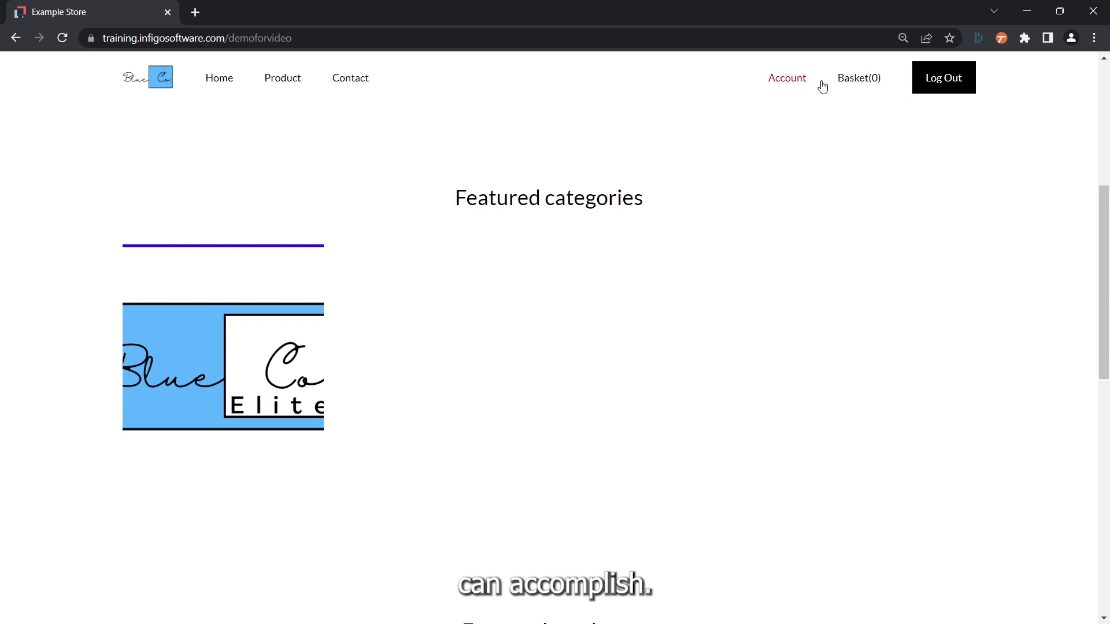
pyautogui.click(974, 82)
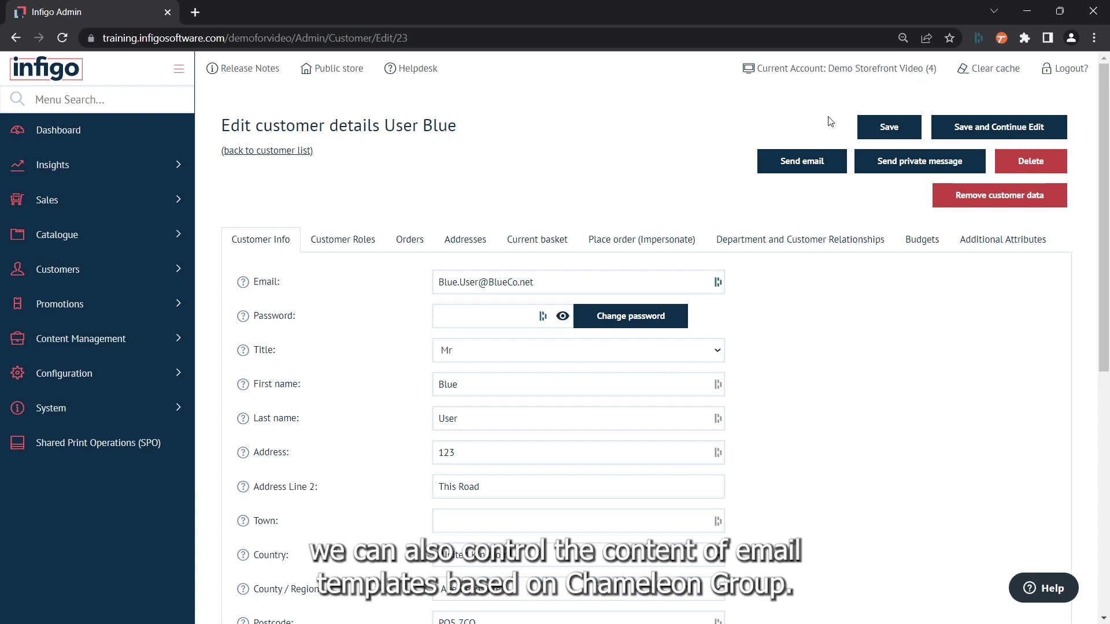
# Find the Email Message Templates page in the admin and open the Order Paid template under Order Management for editing
pyautogui.click(154, 103)
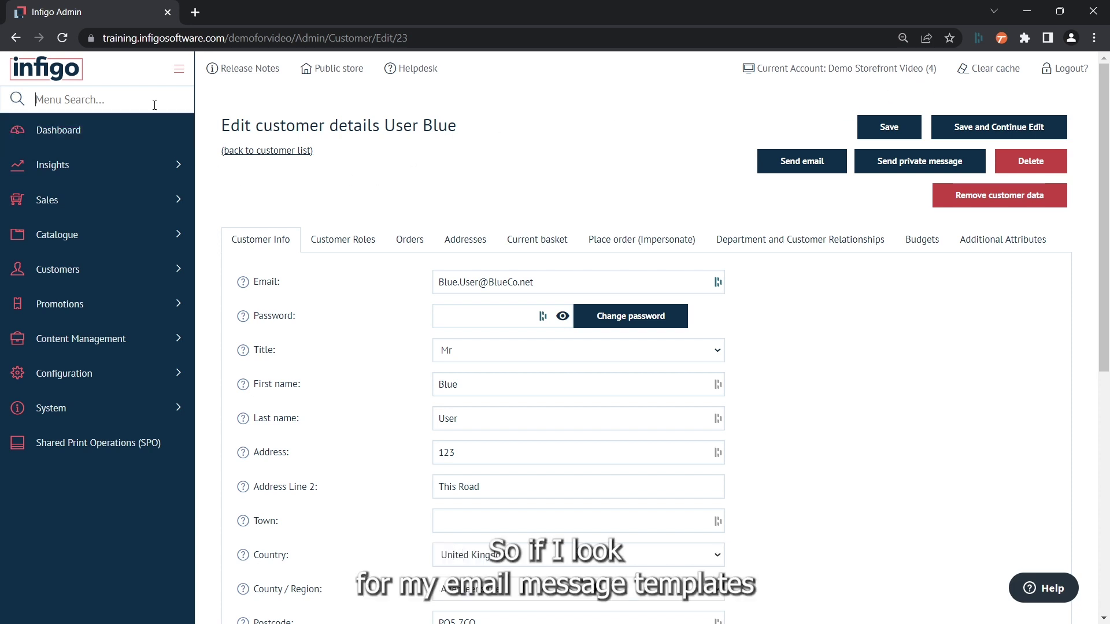
pyautogui.write('mess')
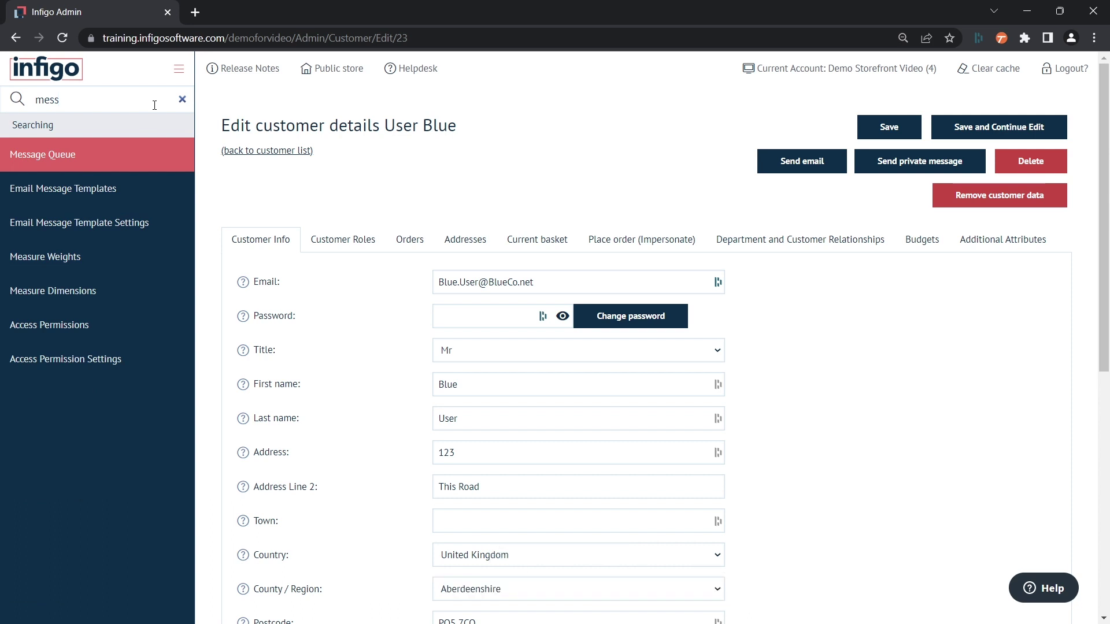
pyautogui.click(87, 190)
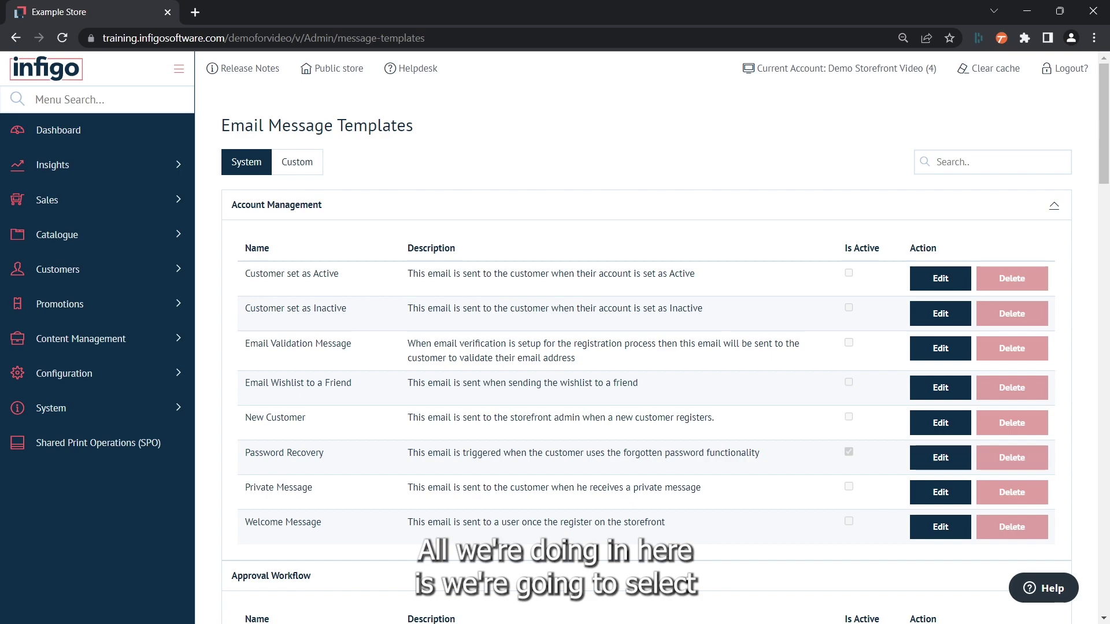
pyautogui.scroll(-14, 454, 487)
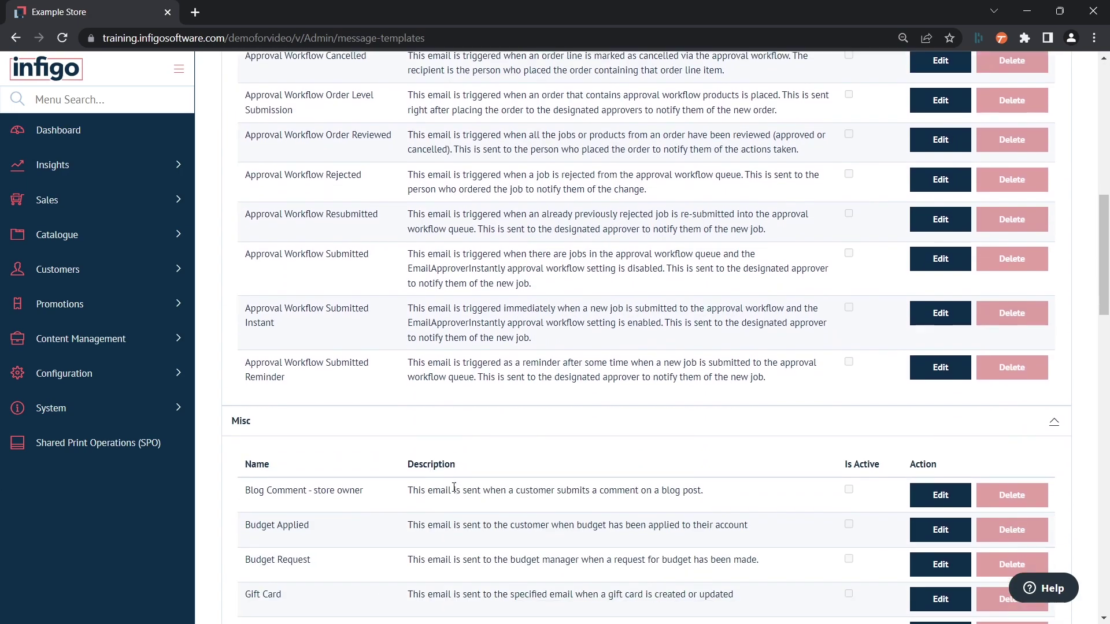
pyautogui.scroll(-5, 453, 487)
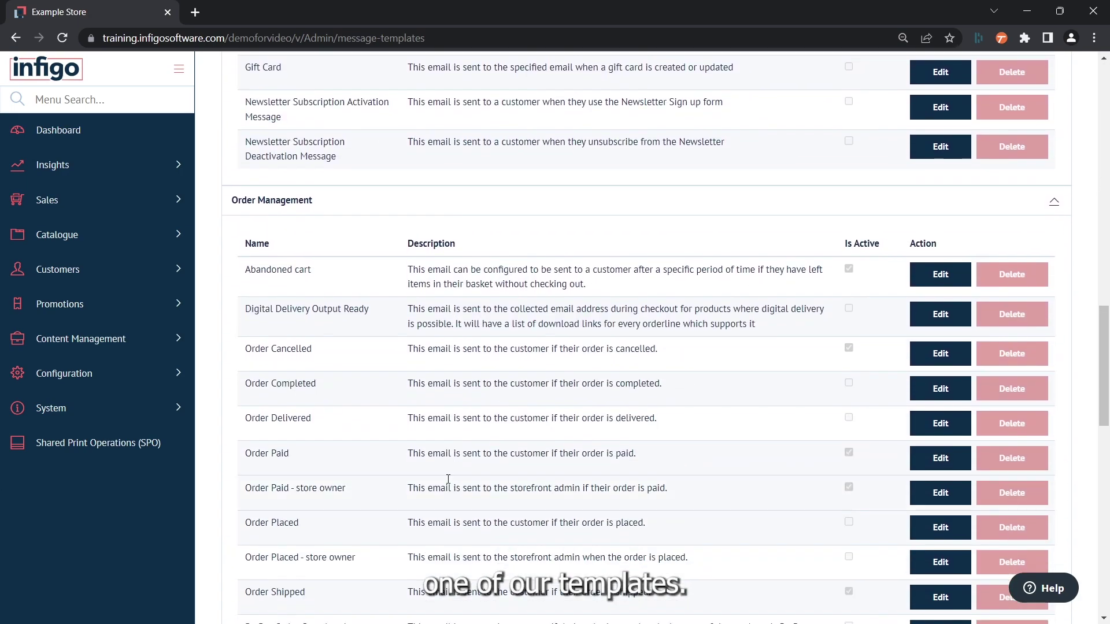
pyautogui.click(939, 459)
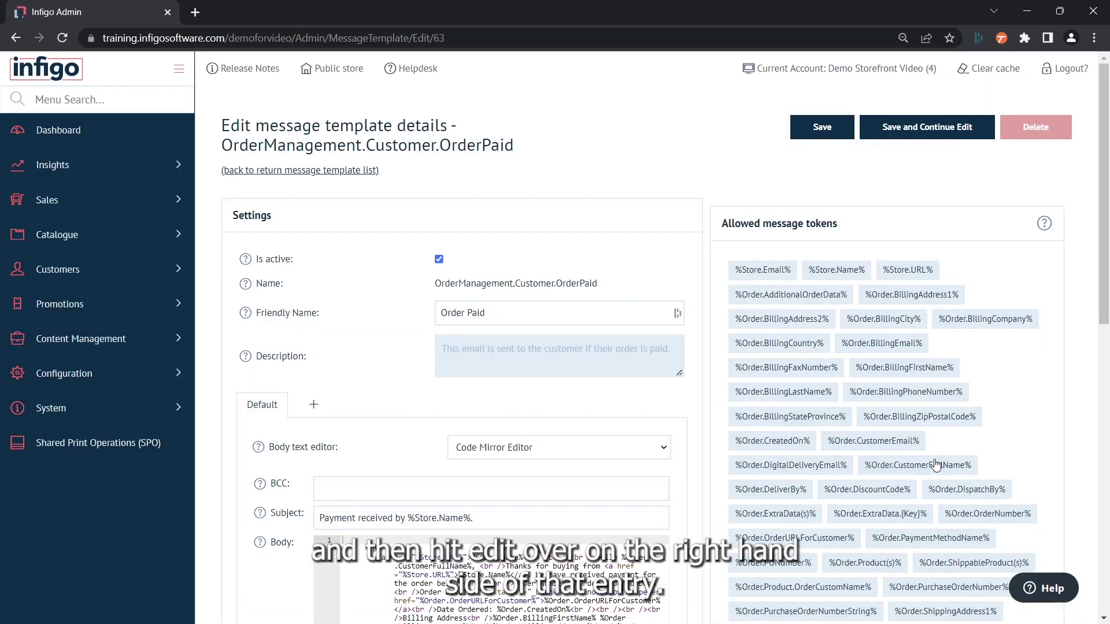
# Add a context variant for the RedCo Chameleon Group to the Order Paid message template and open its content
pyautogui.scroll(-4, 287, 317)
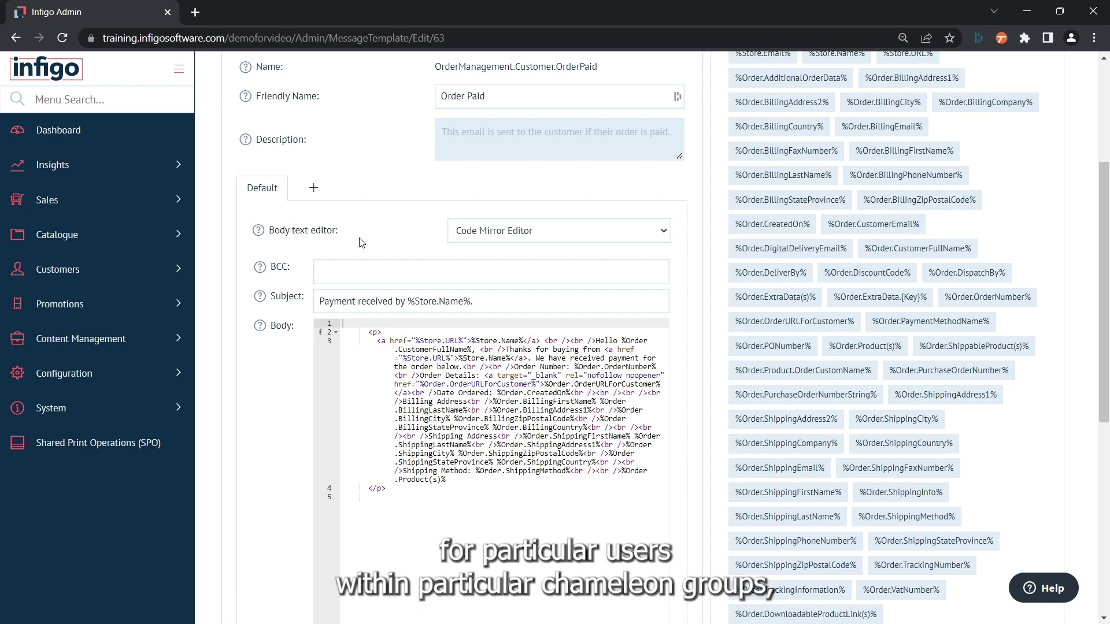
pyautogui.click(314, 186)
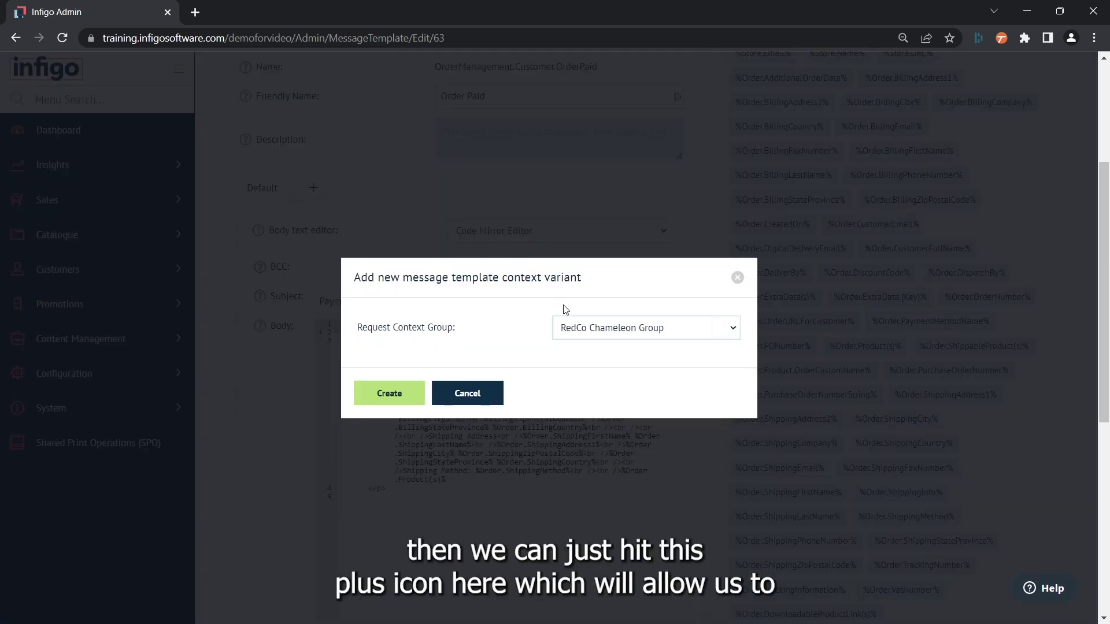
pyautogui.click(582, 334)
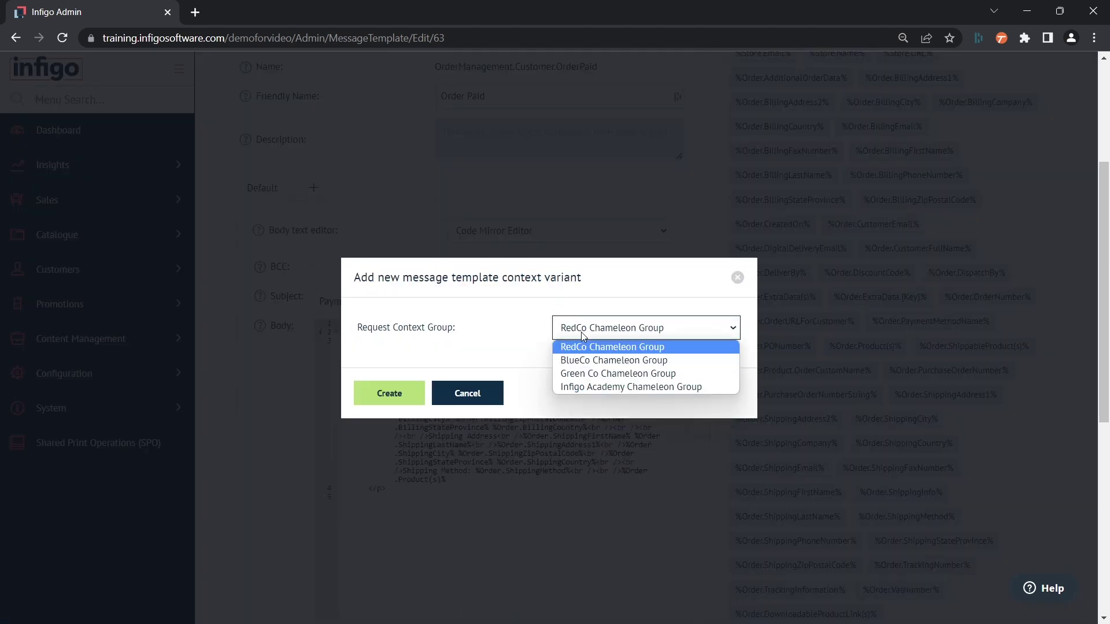
pyautogui.click(581, 333)
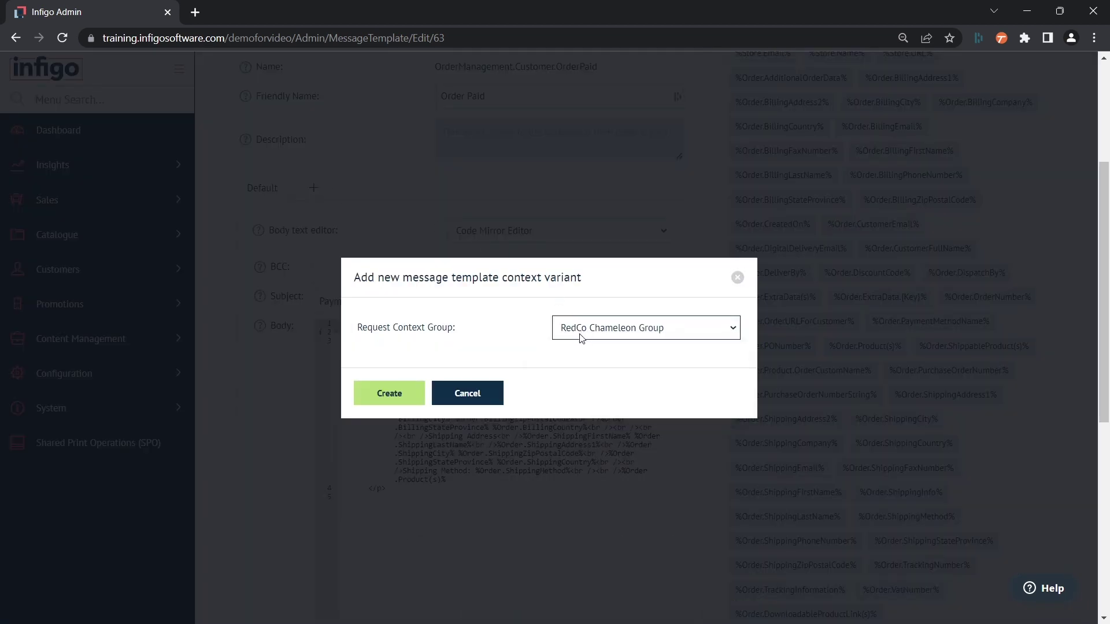
pyautogui.click(379, 399)
pyautogui.scroll(-3, 308, 218)
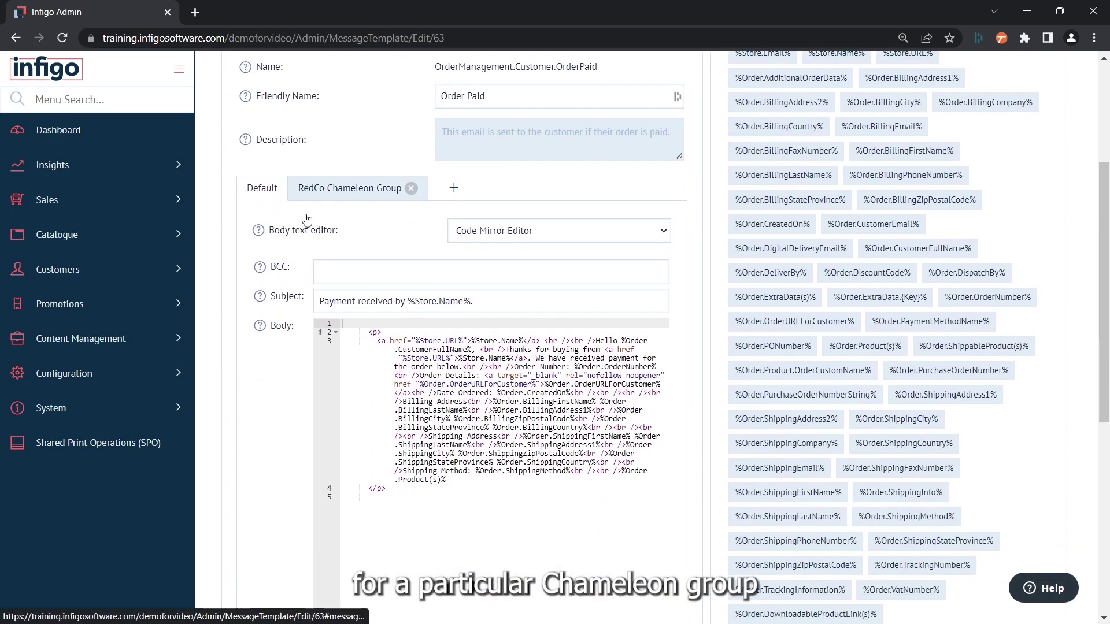
pyautogui.click(347, 193)
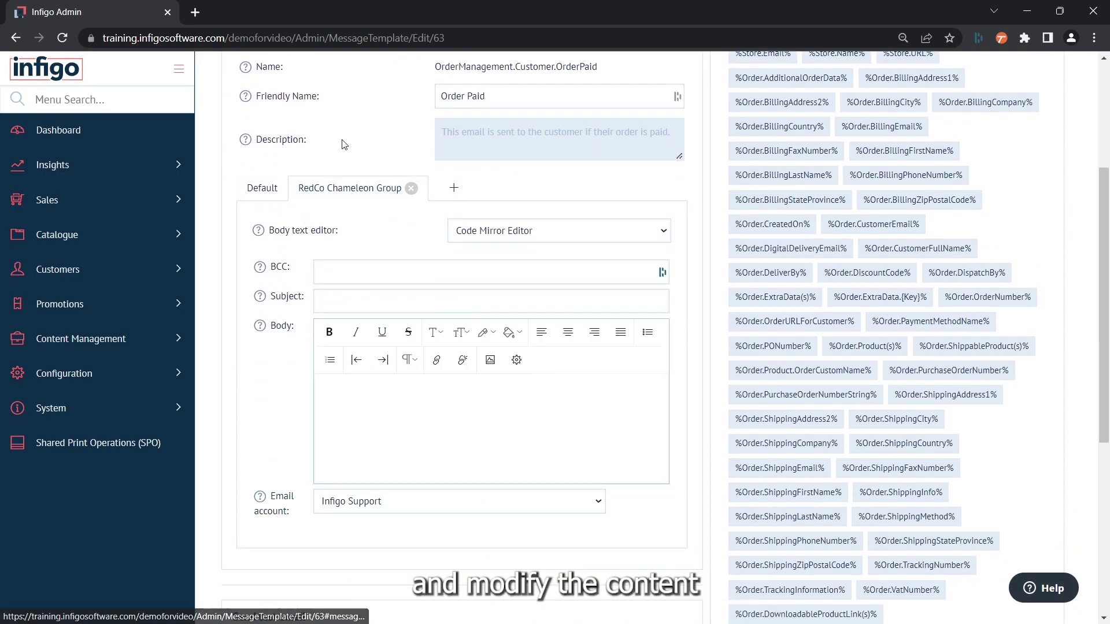